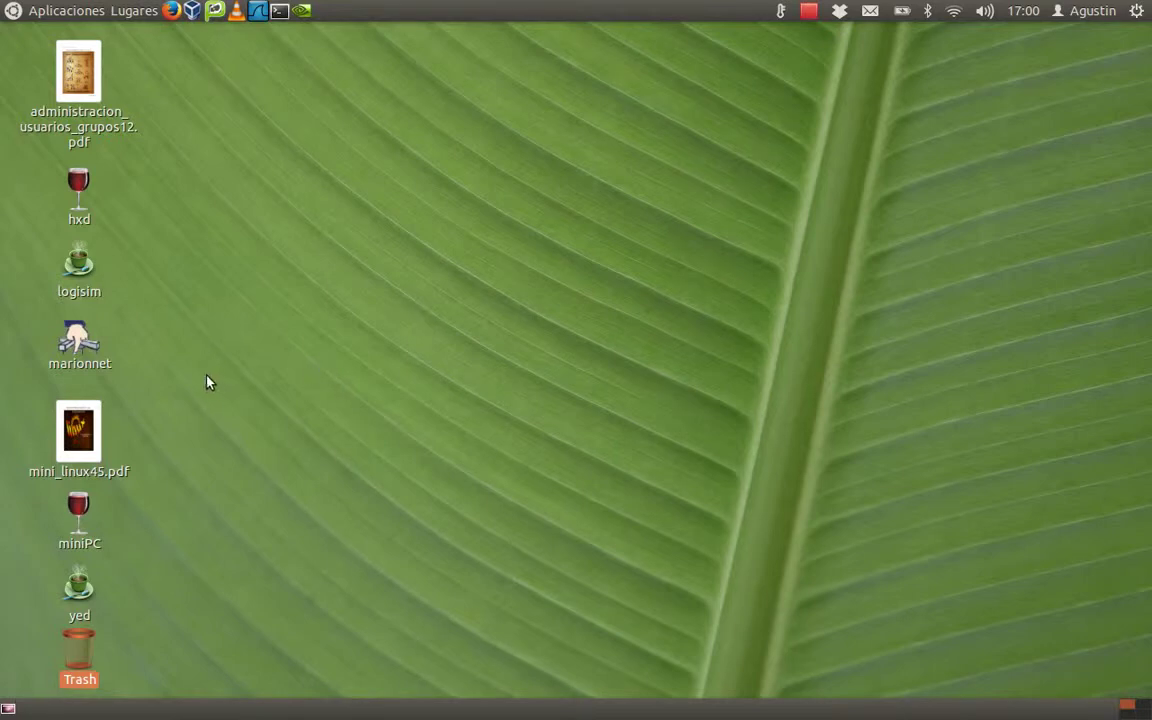
Launch Marionnet from the desktop and dismiss its welcome window
{"action": "left_click", "coordinate": [72, 341]}
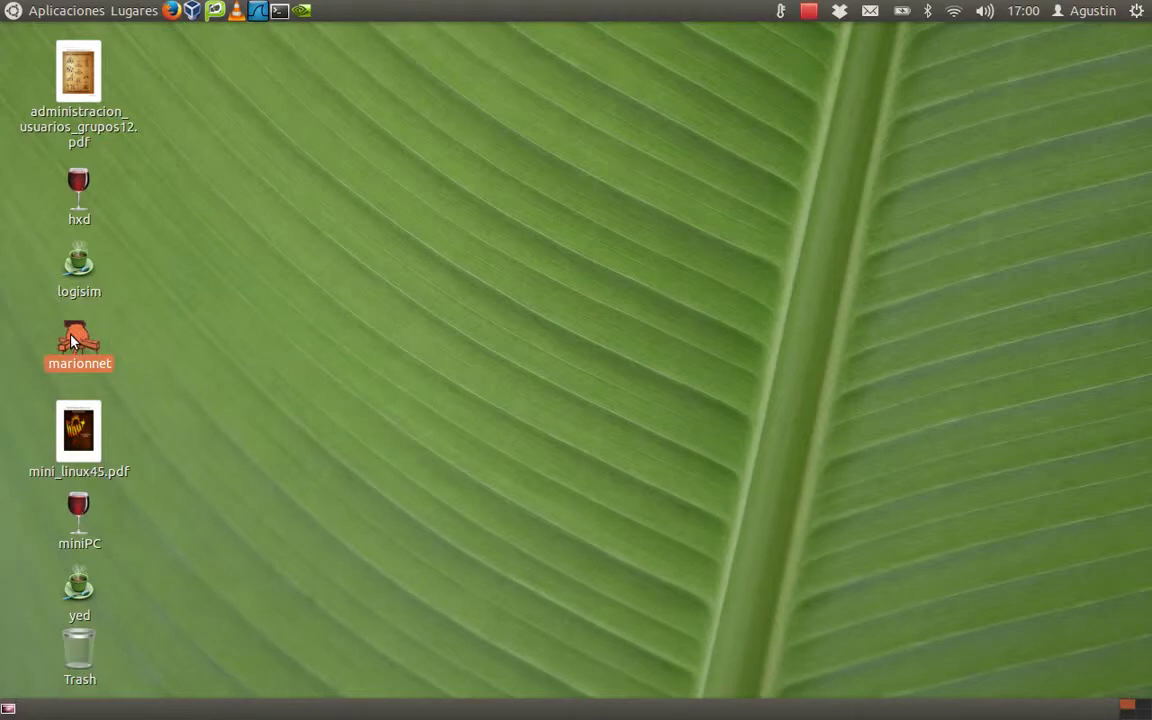
{"action": "double_click", "coordinate": [72, 341]}
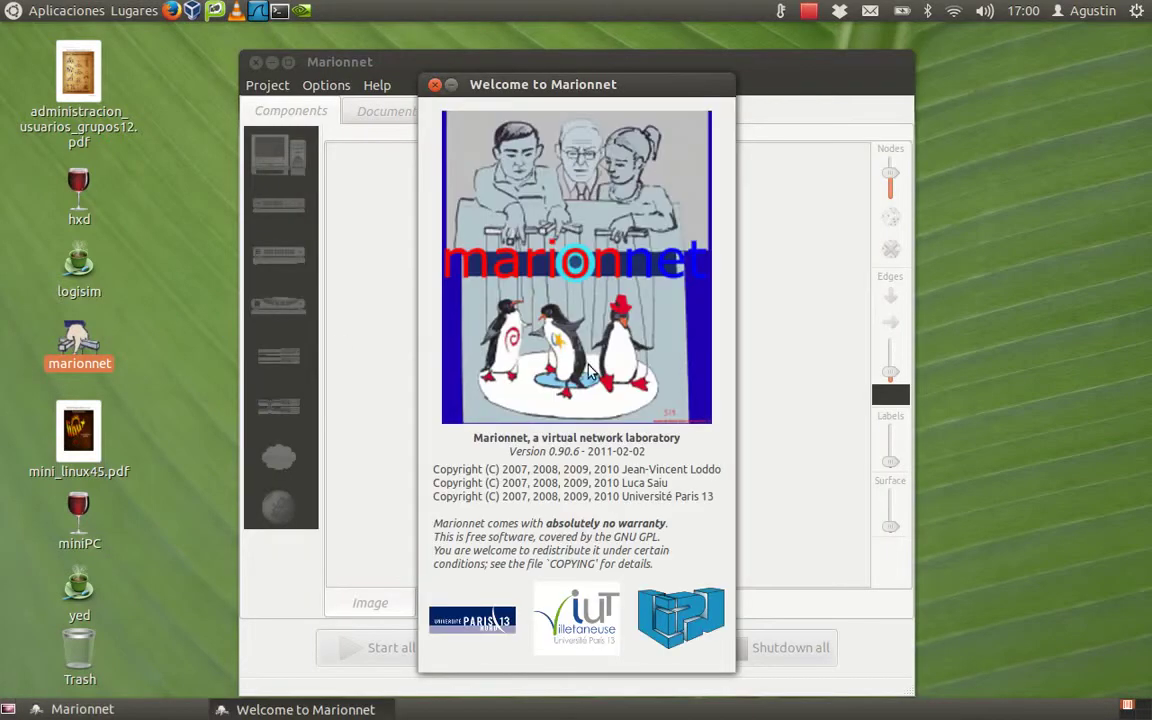
{"action": "left_click", "coordinate": [590, 372]}
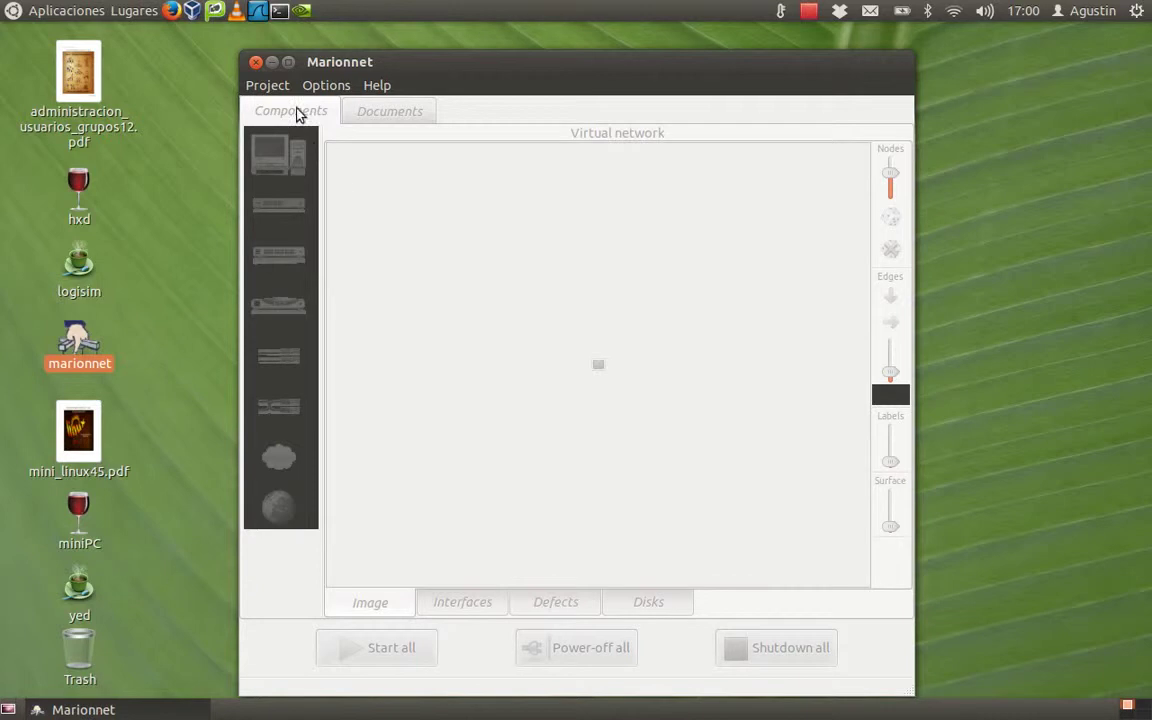
Open the existing project ejemplo2.mar from the Documentos folder
{"action": "left_click", "coordinate": [268, 87]}
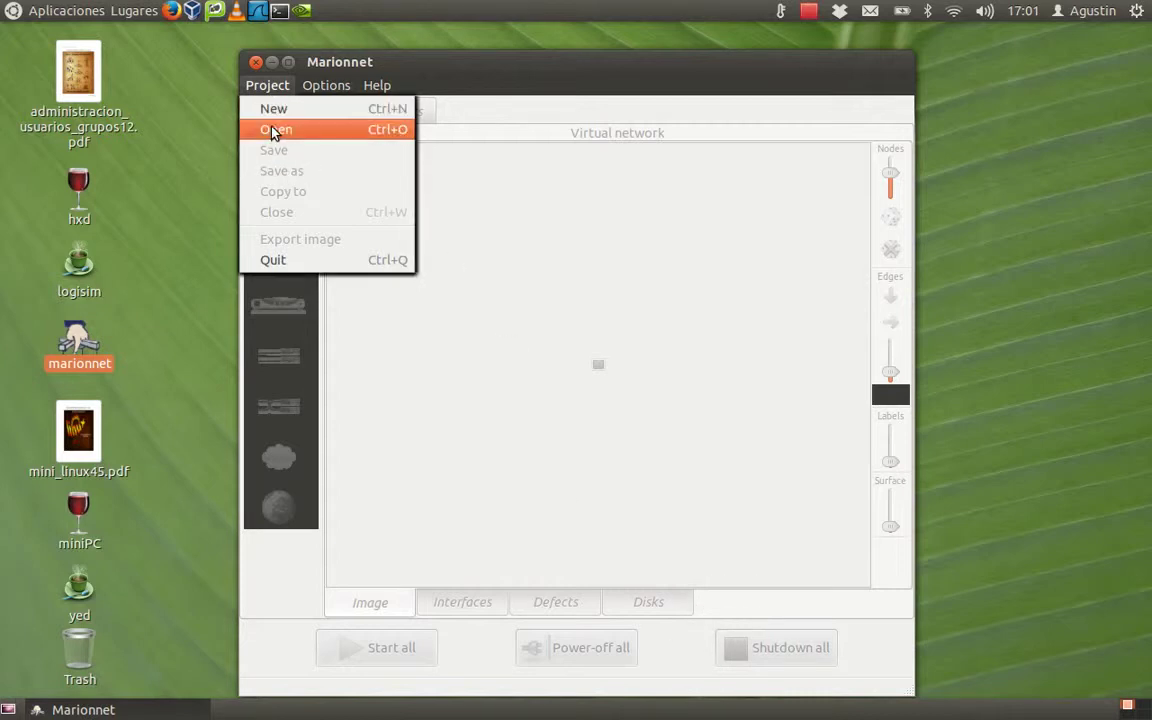
{"action": "left_click", "coordinate": [305, 132]}
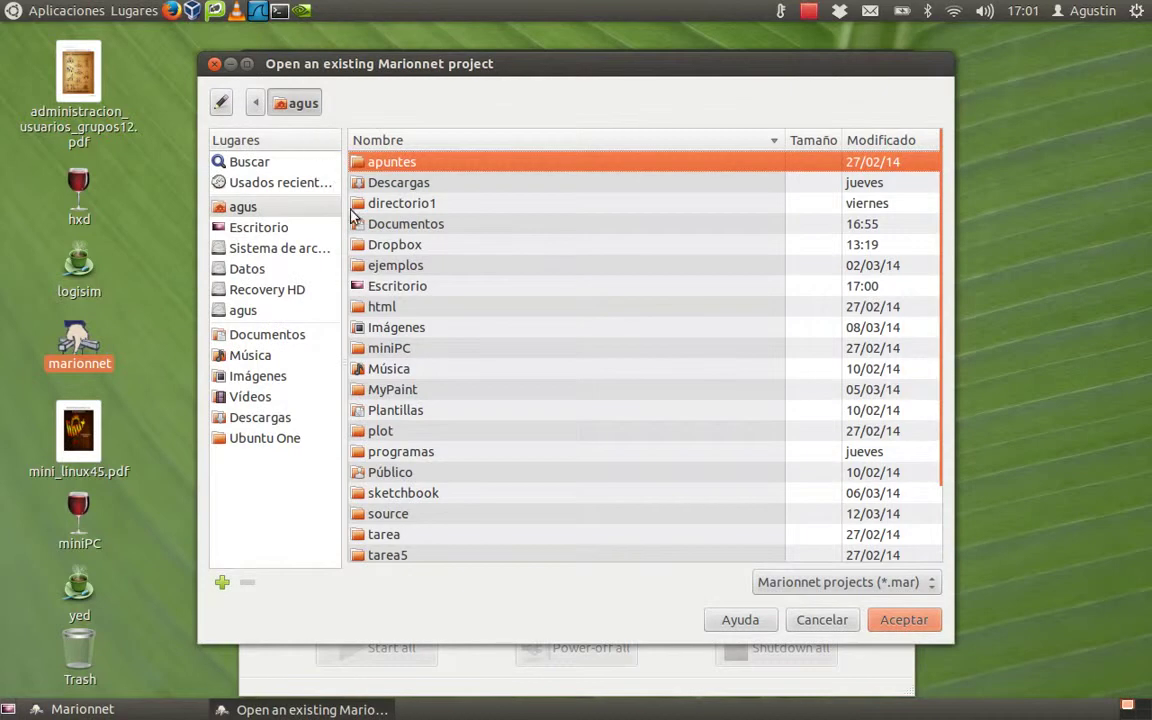
{"action": "double_click", "coordinate": [420, 225]}
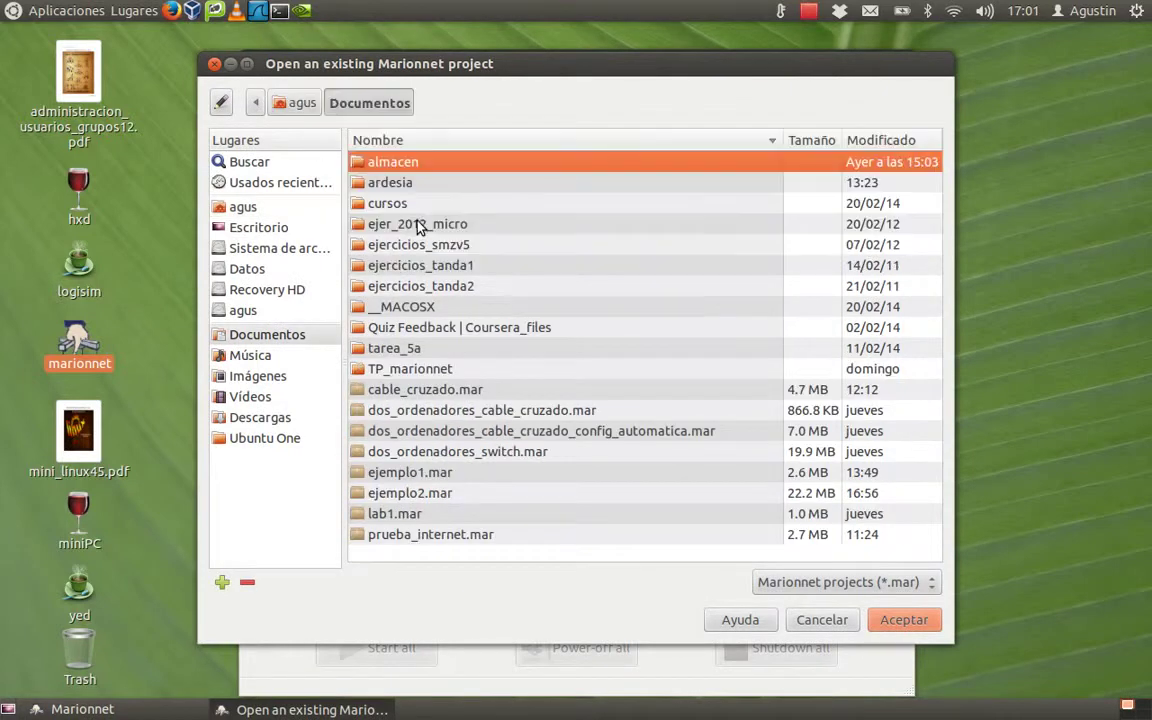
{"action": "left_click", "coordinate": [411, 495]}
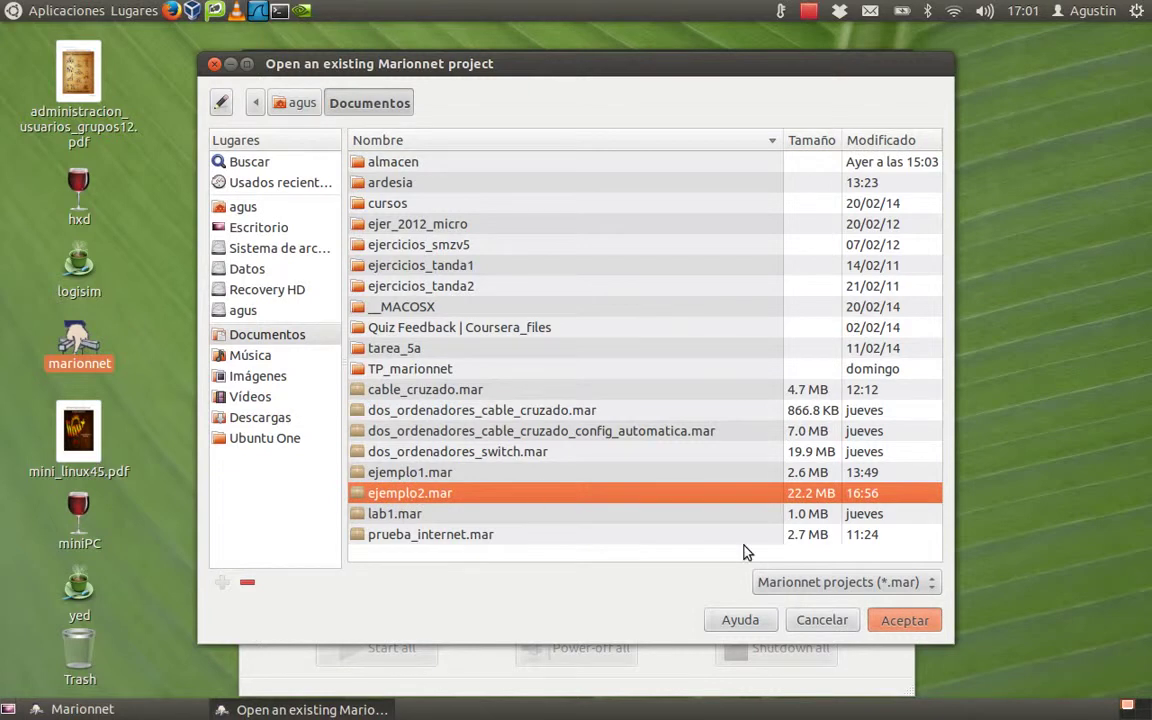
{"action": "left_click", "coordinate": [905, 620]}
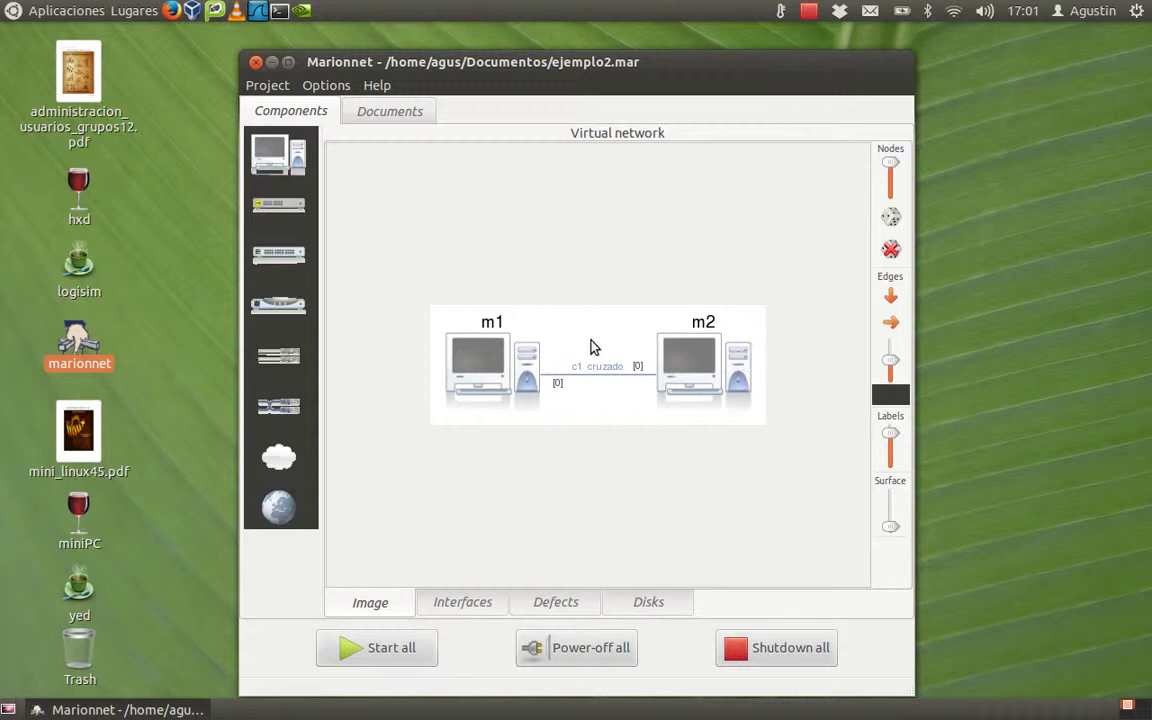
Start all the virtual machines, place the m2 console beside the m1 console, and bring the network diagram forward
{"action": "left_click", "coordinate": [380, 652]}
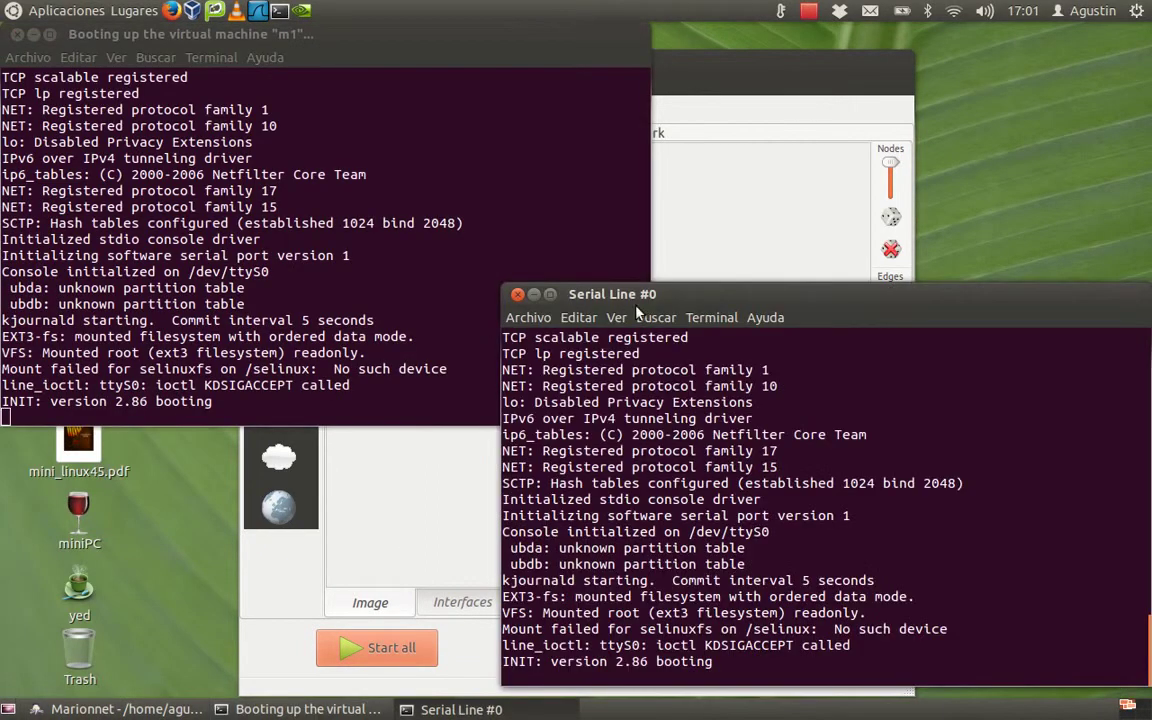
{"action": "left_click_drag", "start_coordinate": [711, 503], "coordinate": [820, 42]}
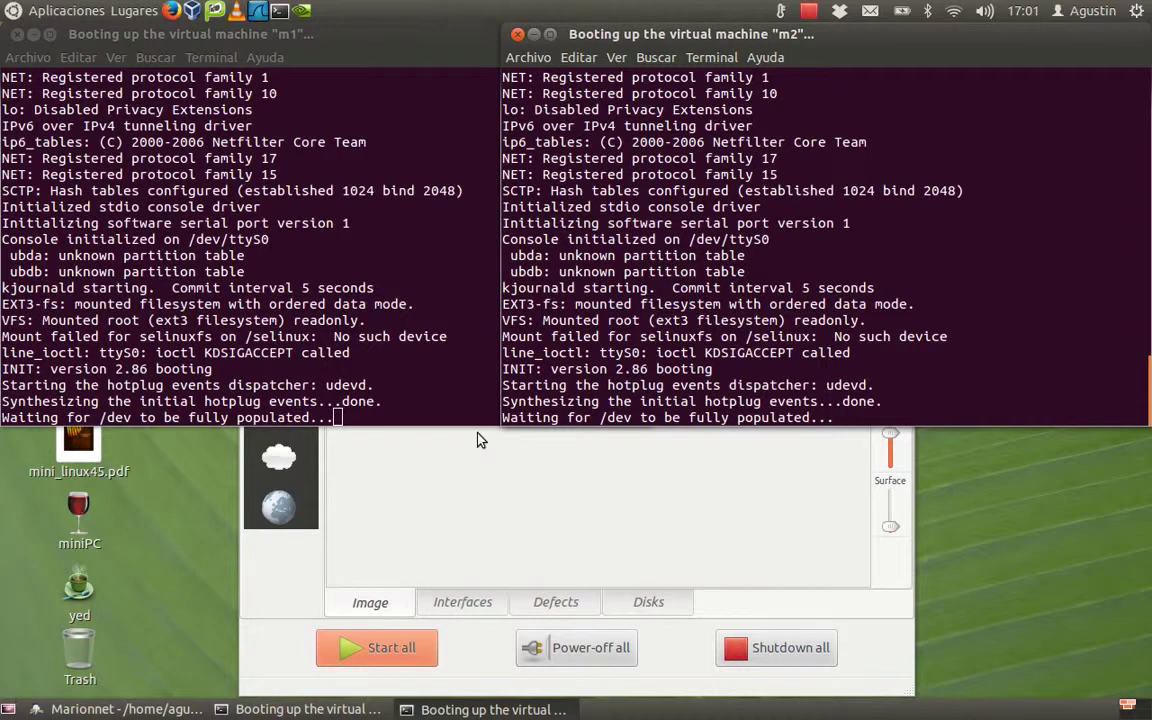
{"action": "left_click", "coordinate": [514, 497]}
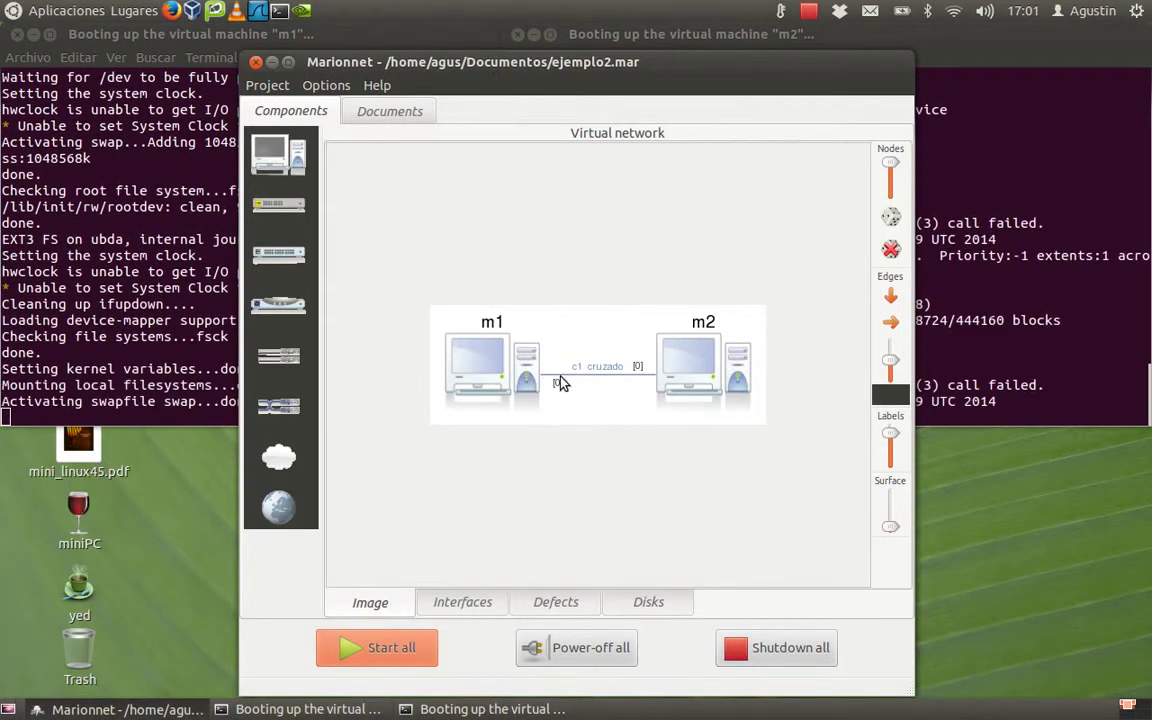
Log in to the m1 console as root with the account password and clear its screen
{"action": "left_click", "coordinate": [150, 40]}
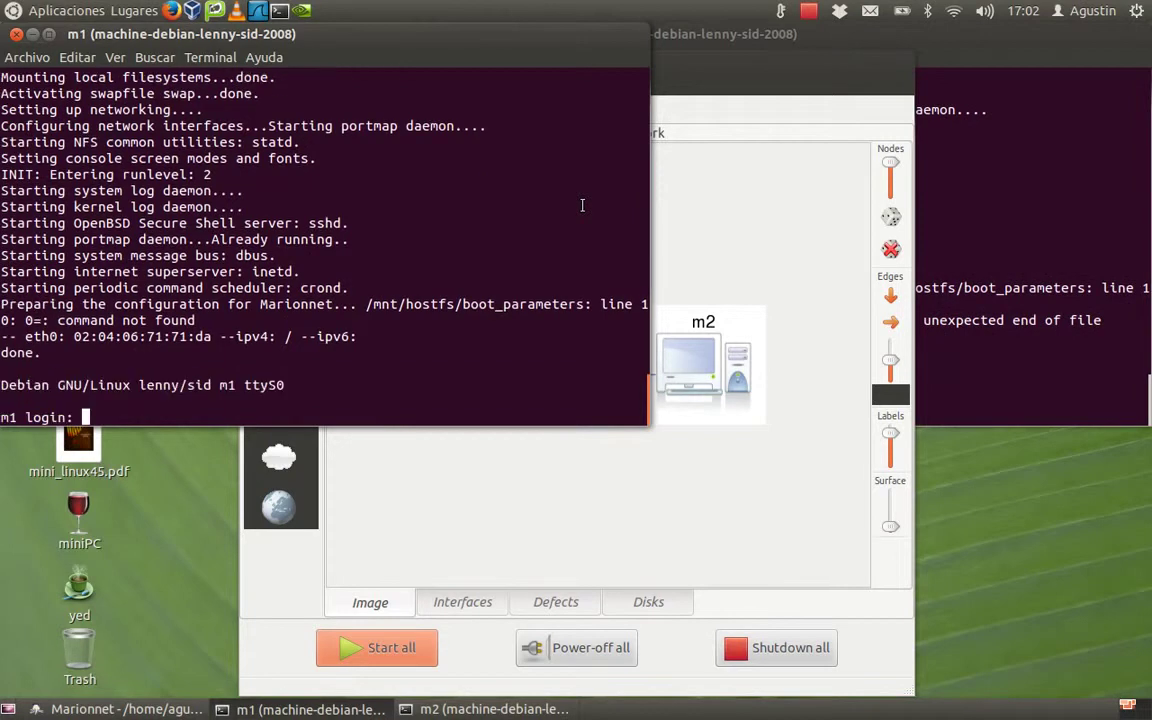
{"action": "type", "text": "root"}
{"action": "key", "text": "Return"}
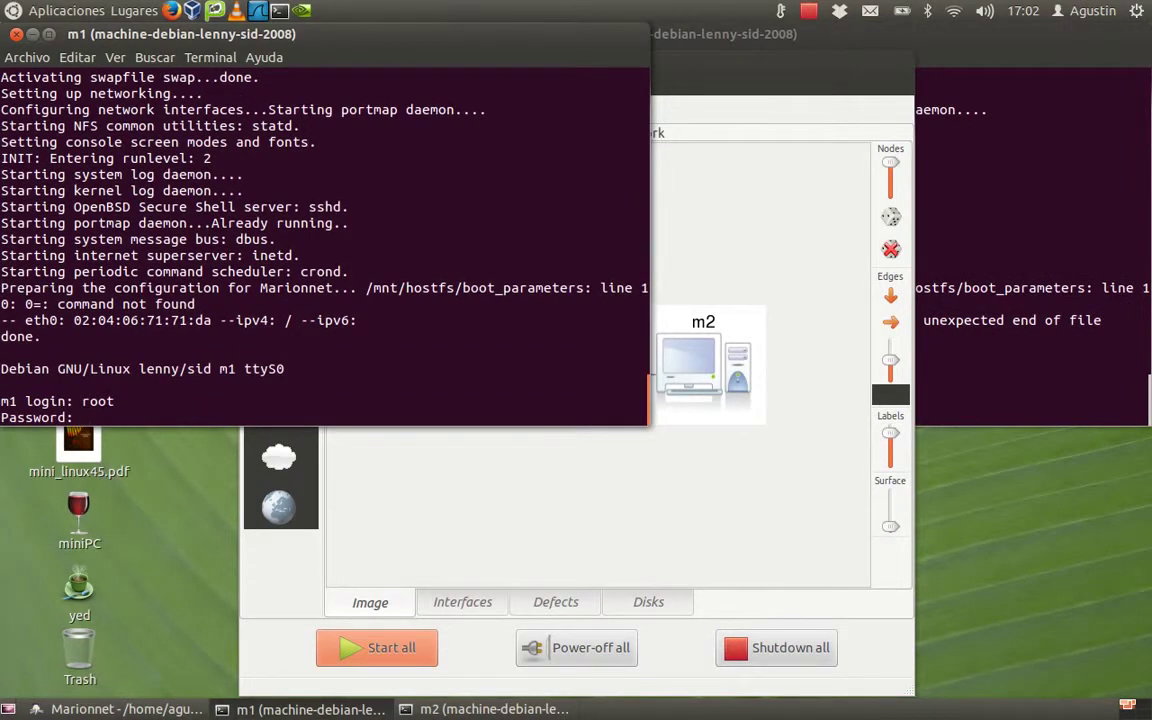
{"action": "key", "text": "Return"}
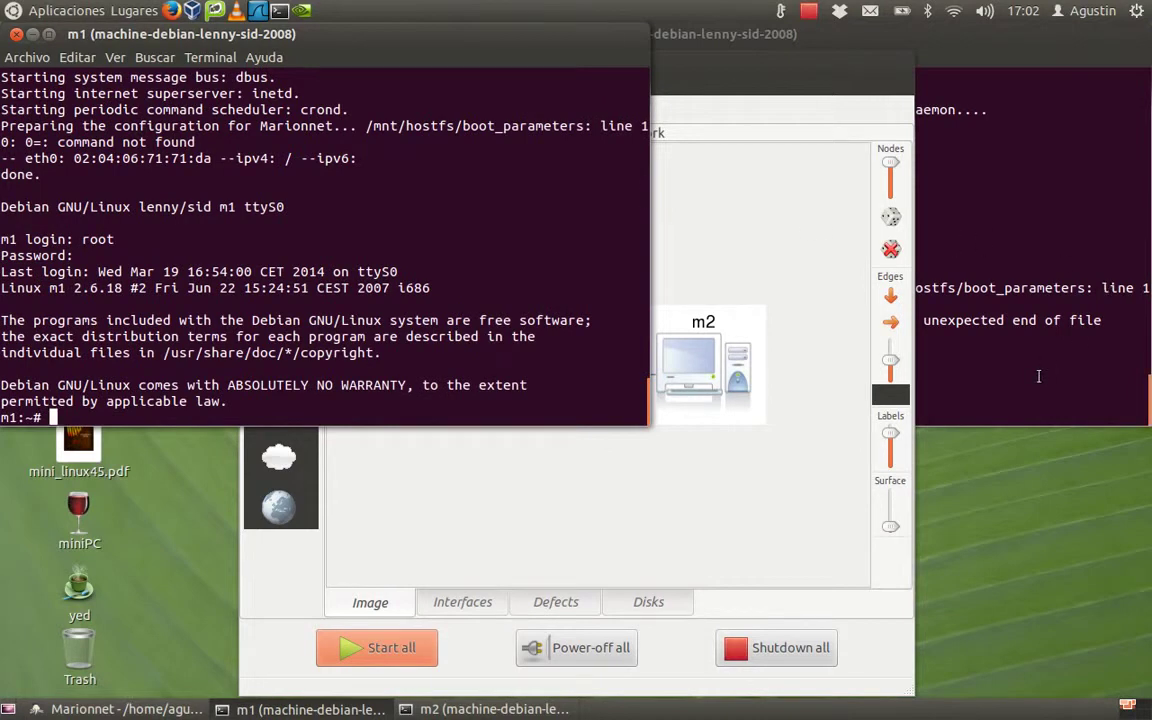
{"action": "key", "text": "ctrl+l"}
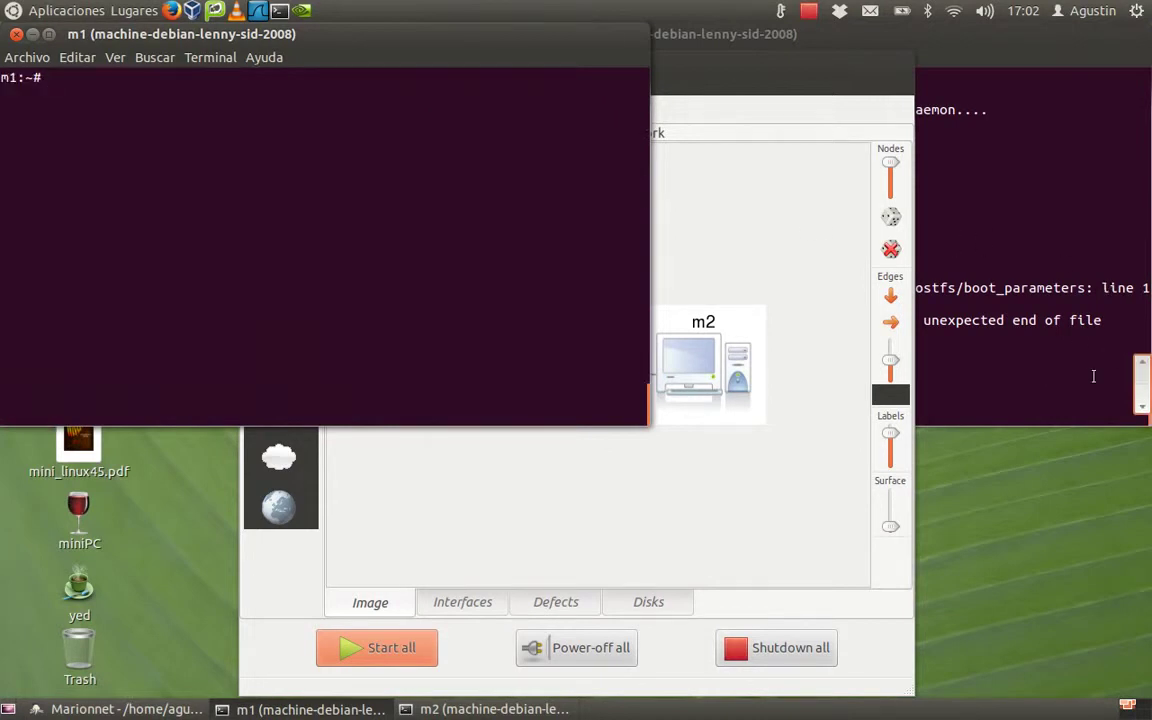
Log in to the m2 console as root with the account password and clear its screen
{"action": "left_click", "coordinate": [1064, 382]}
{"action": "type", "text": "root"}
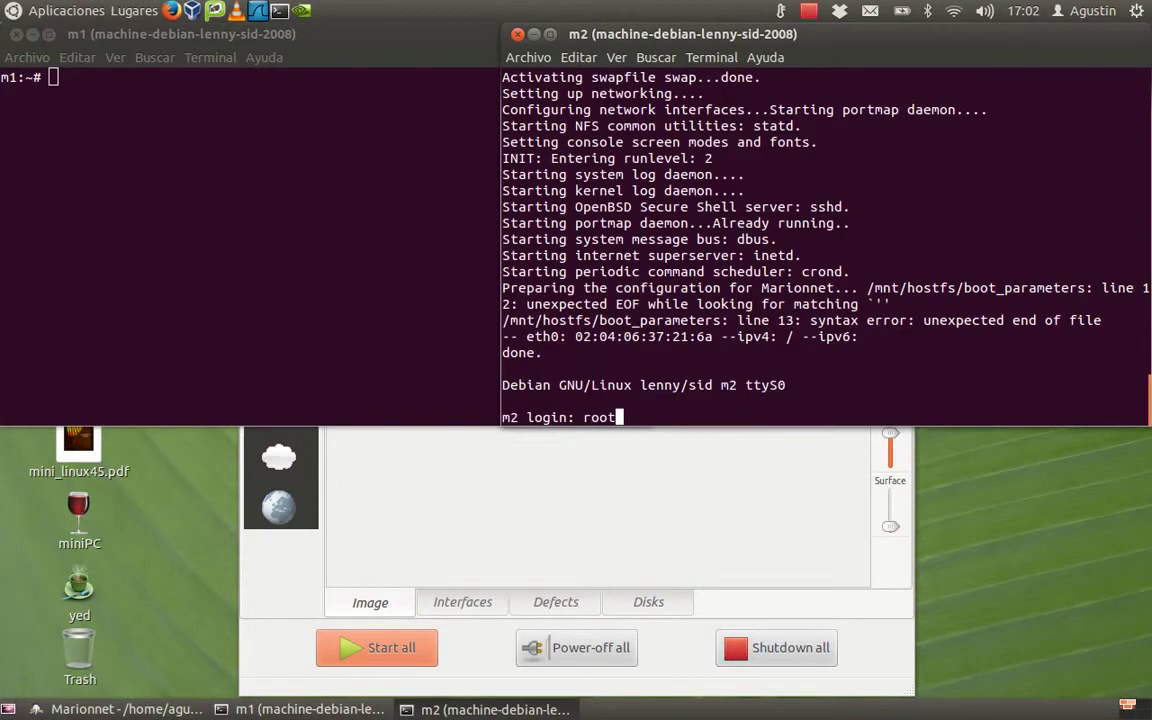
{"action": "key", "text": "Return"}
{"action": "type", "text": "root"}
{"action": "key", "text": "Return"}
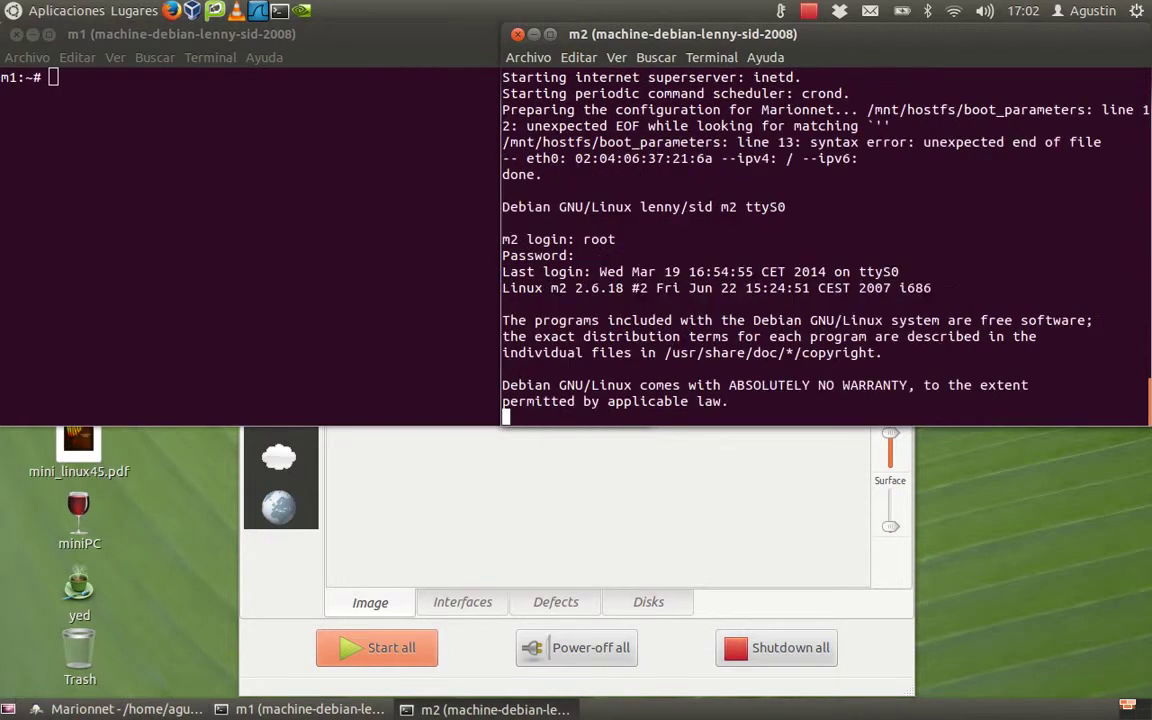
{"action": "key", "text": "ctrl+l"}
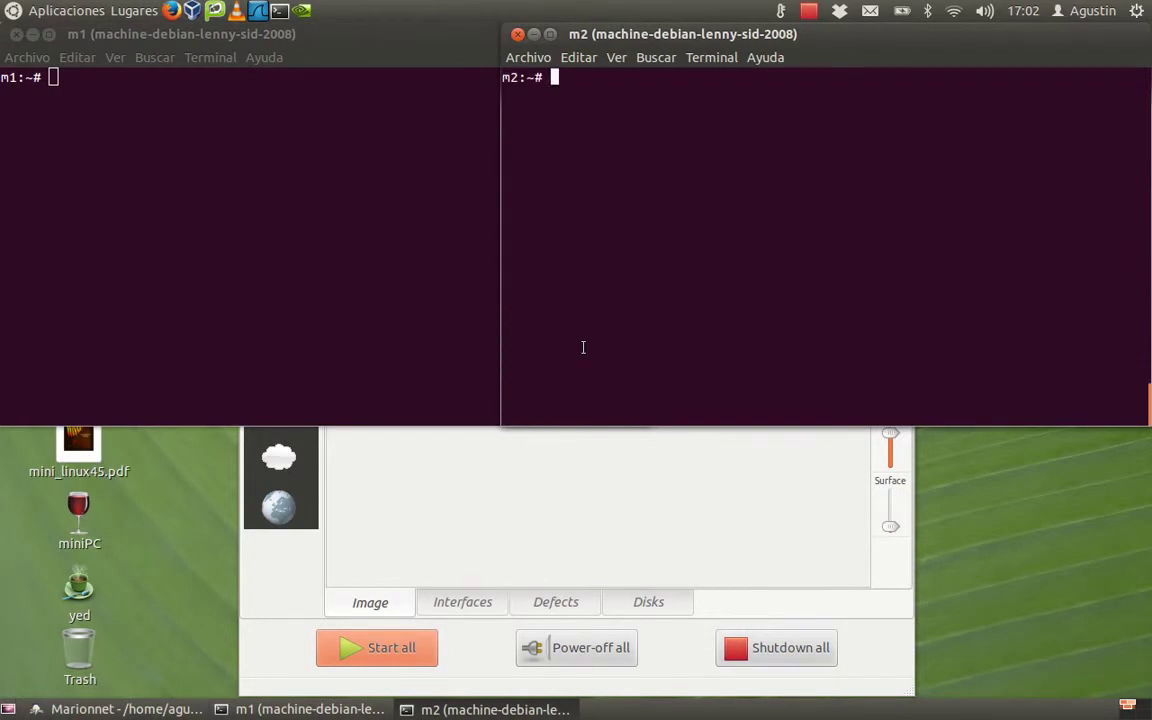
Run ifconfig on m1 and highlight the IPv4 address of eth0
{"action": "left_click", "coordinate": [263, 166]}
{"action": "type", "text": "ifconfi"}
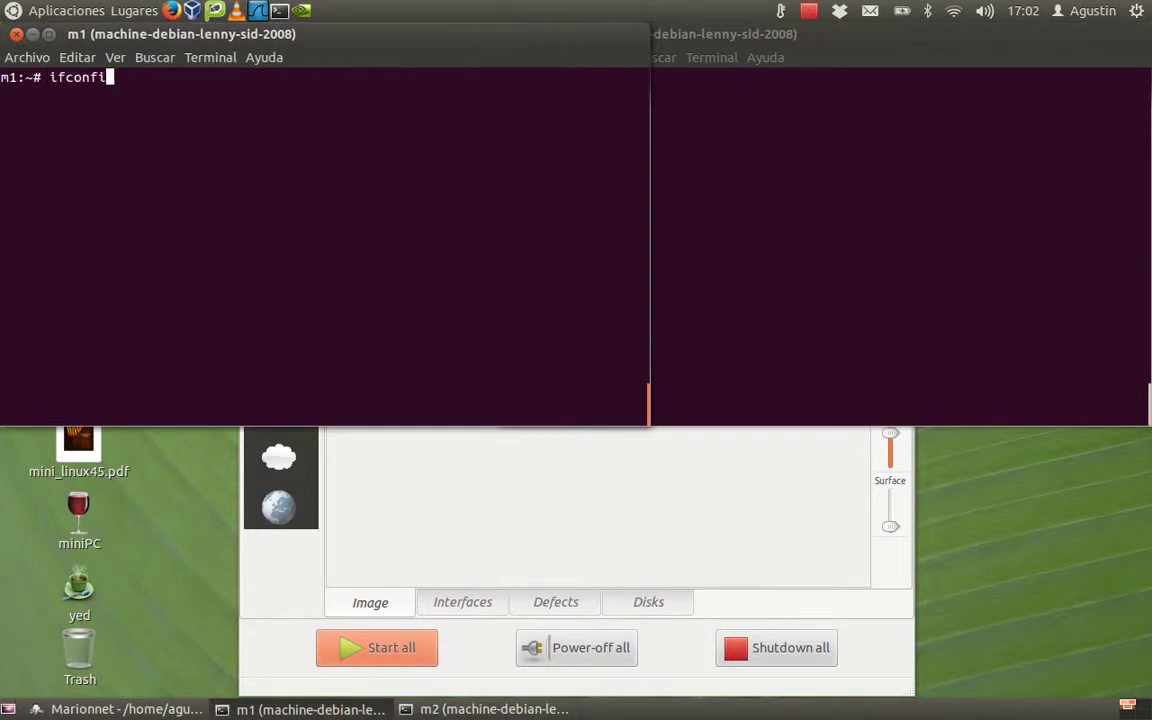
{"action": "type", "text": "g"}
{"action": "key", "text": "Return"}
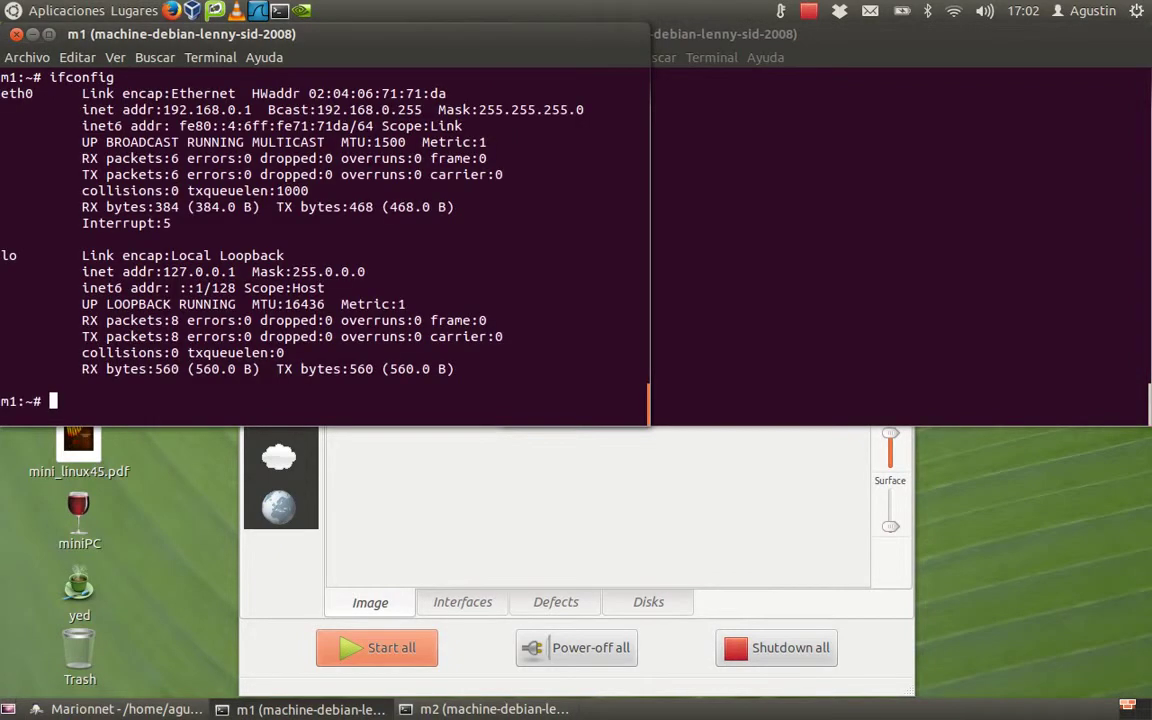
{"action": "left_click_drag", "start_coordinate": [165, 109], "coordinate": [252, 107]}
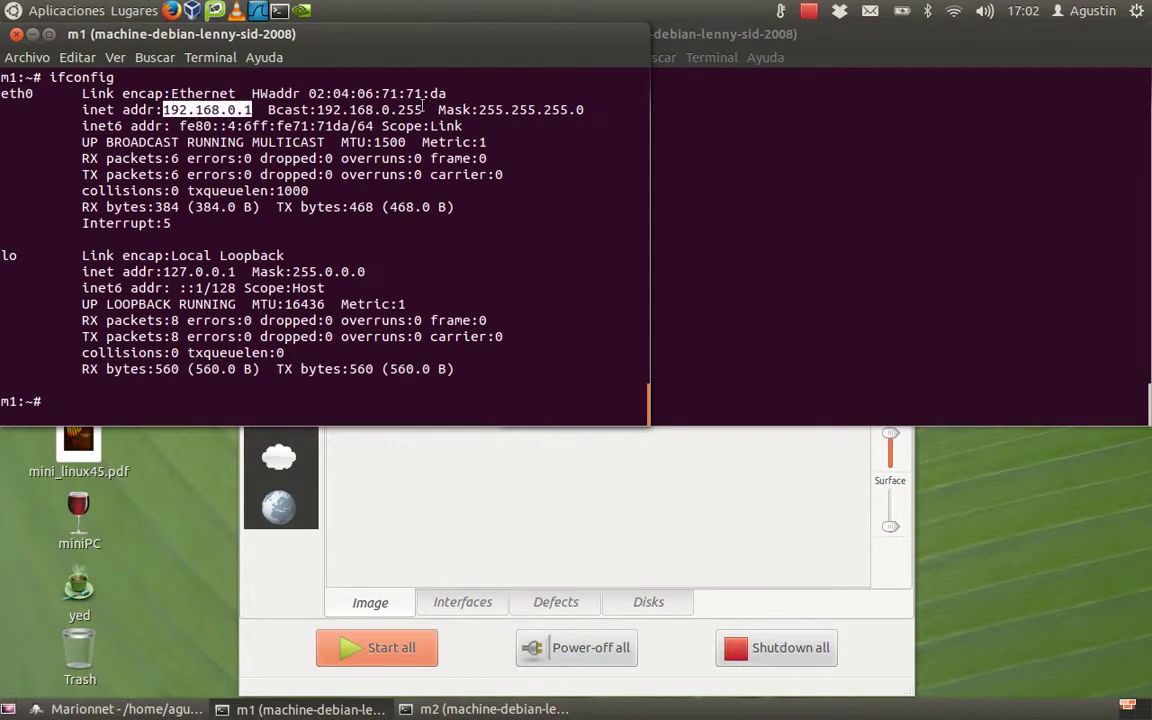
Run ifconfig on m2 and highlight the IPv4 address of eth0
{"action": "left_click", "coordinate": [676, 137]}
{"action": "type", "text": "ifc"}
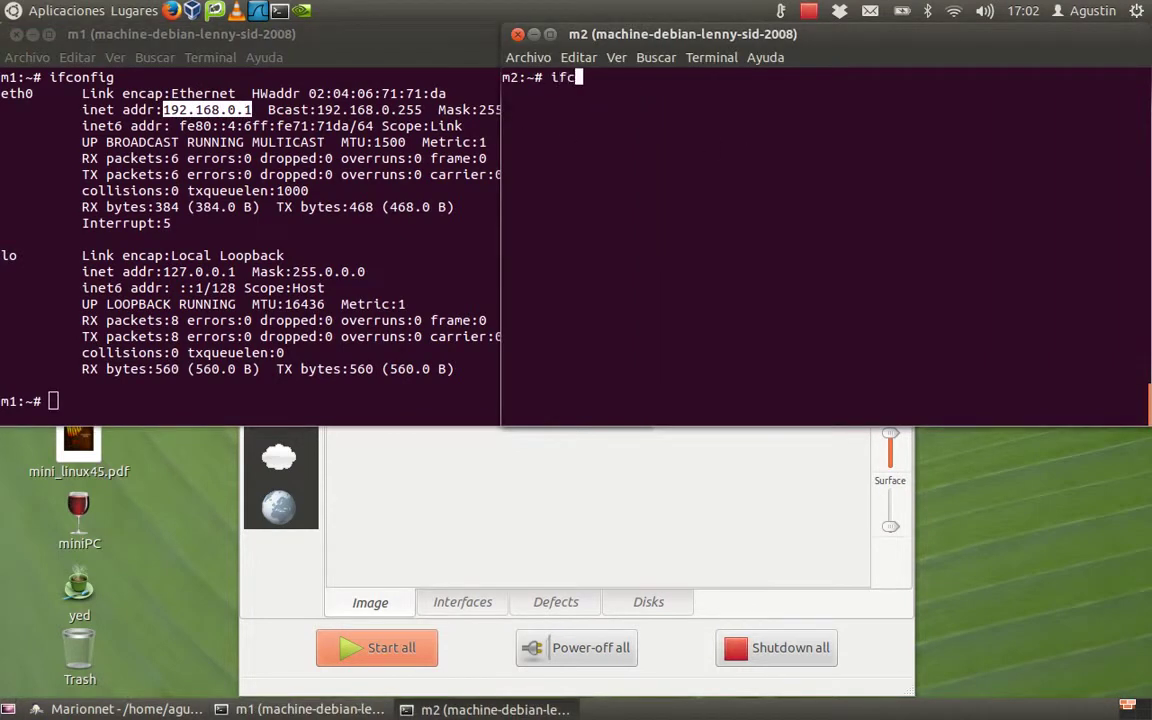
{"action": "type", "text": "onfig"}
{"action": "key", "text": "Return"}
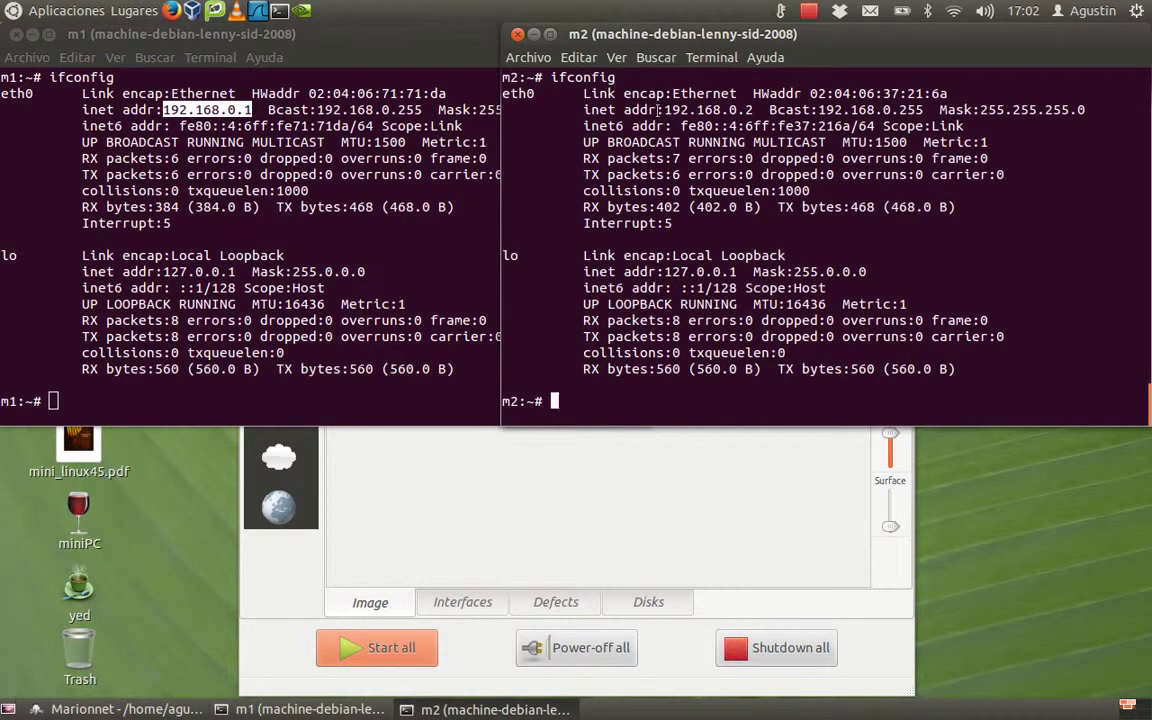
{"action": "left_click_drag", "start_coordinate": [662, 110], "coordinate": [754, 110]}
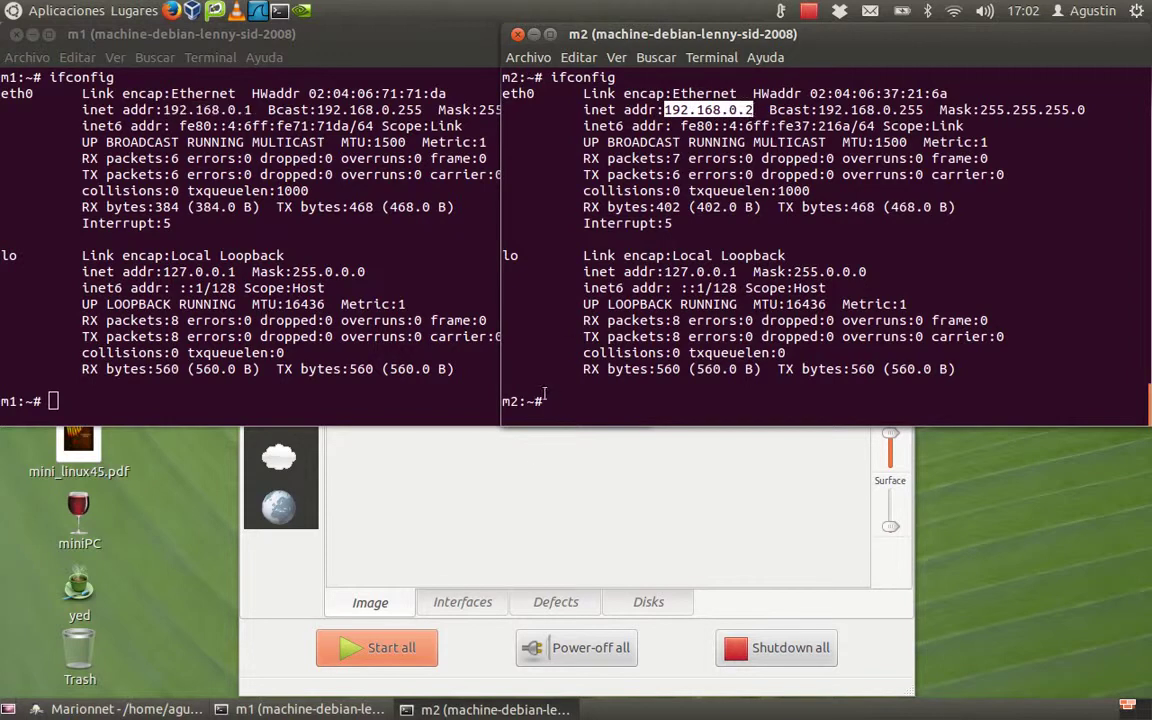
Examine the project's interface settings for eth0 on both m1 and m2
{"action": "left_click", "coordinate": [507, 519]}
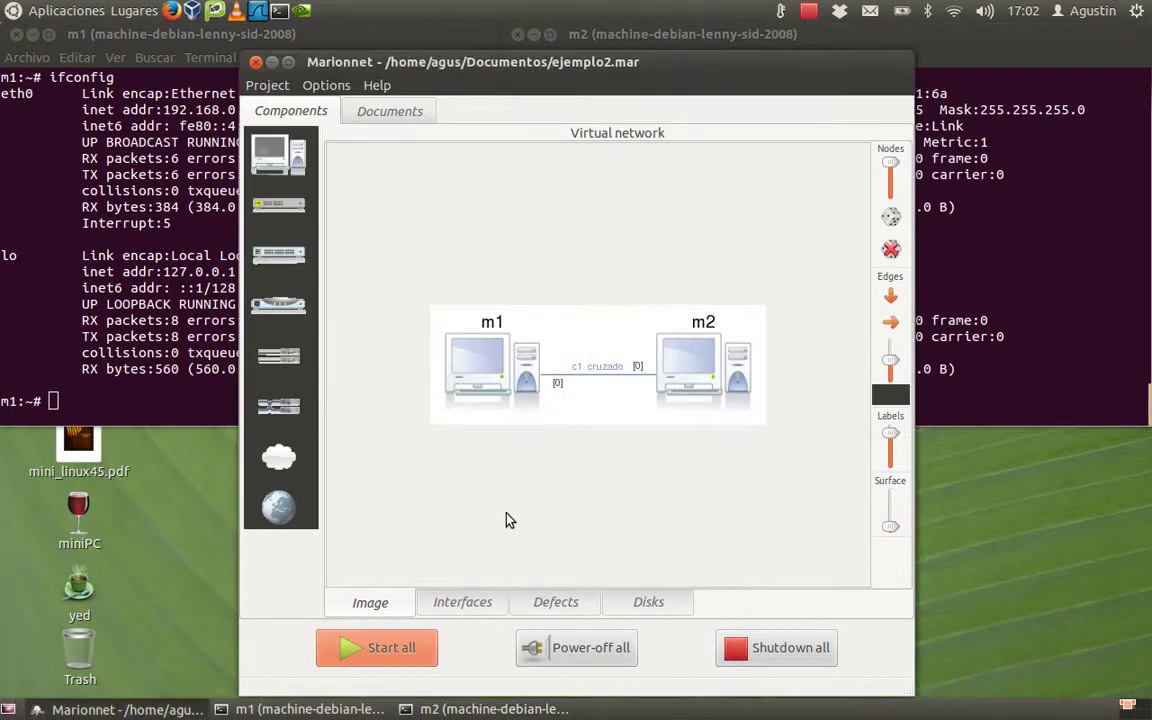
{"action": "left_click", "coordinate": [464, 606]}
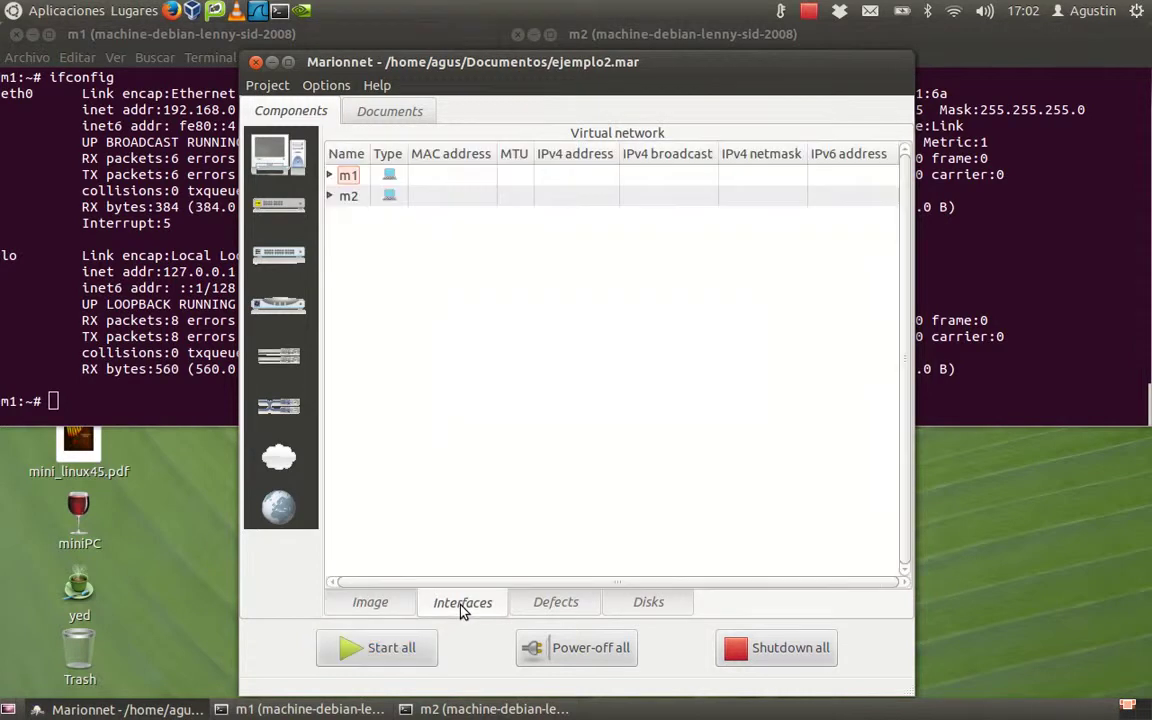
{"action": "left_click", "coordinate": [329, 176]}
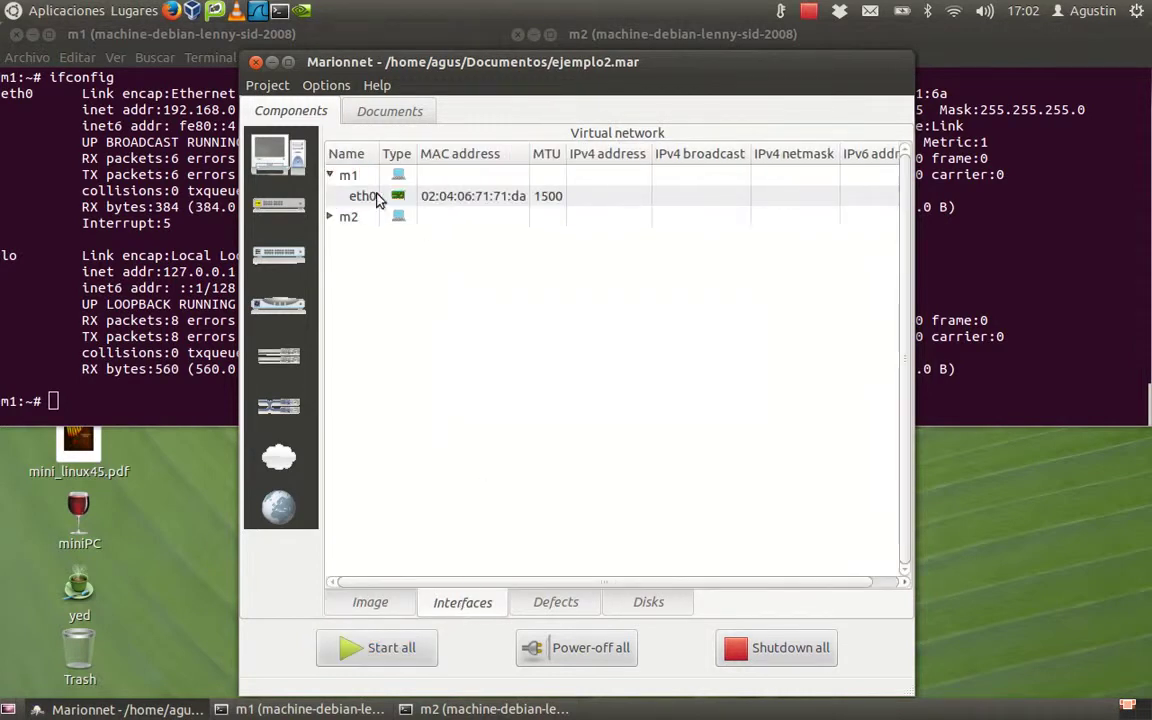
{"action": "left_click", "coordinate": [380, 196]}
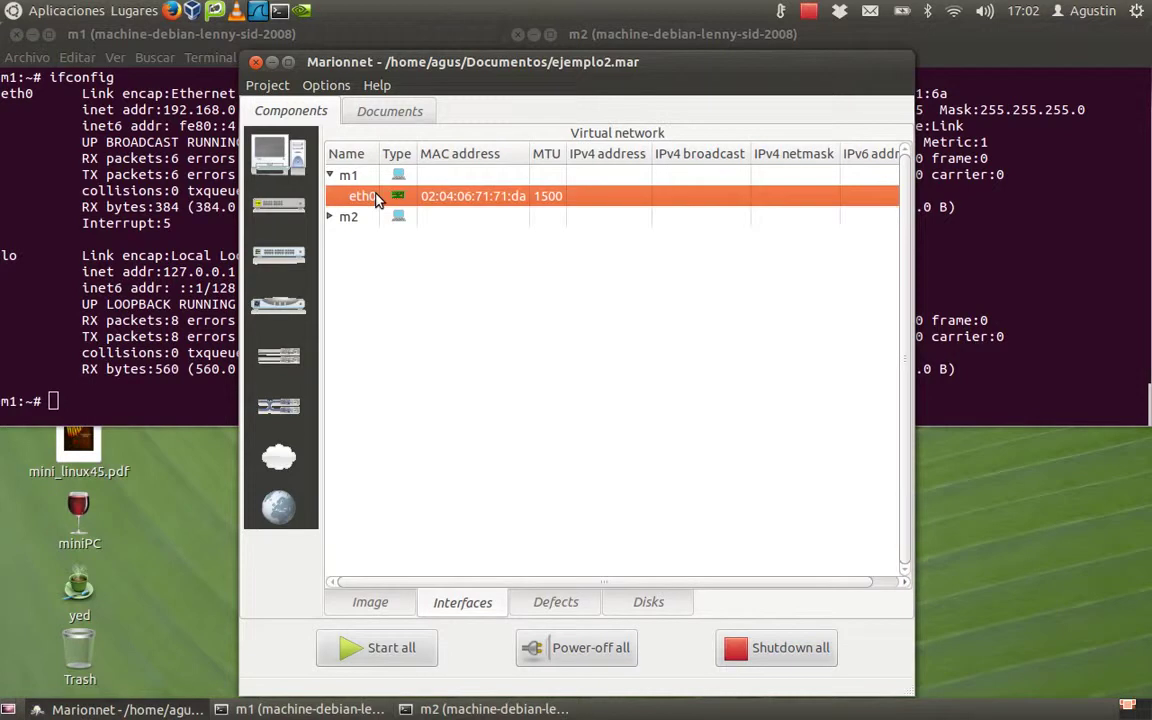
{"action": "left_click", "coordinate": [330, 218]}
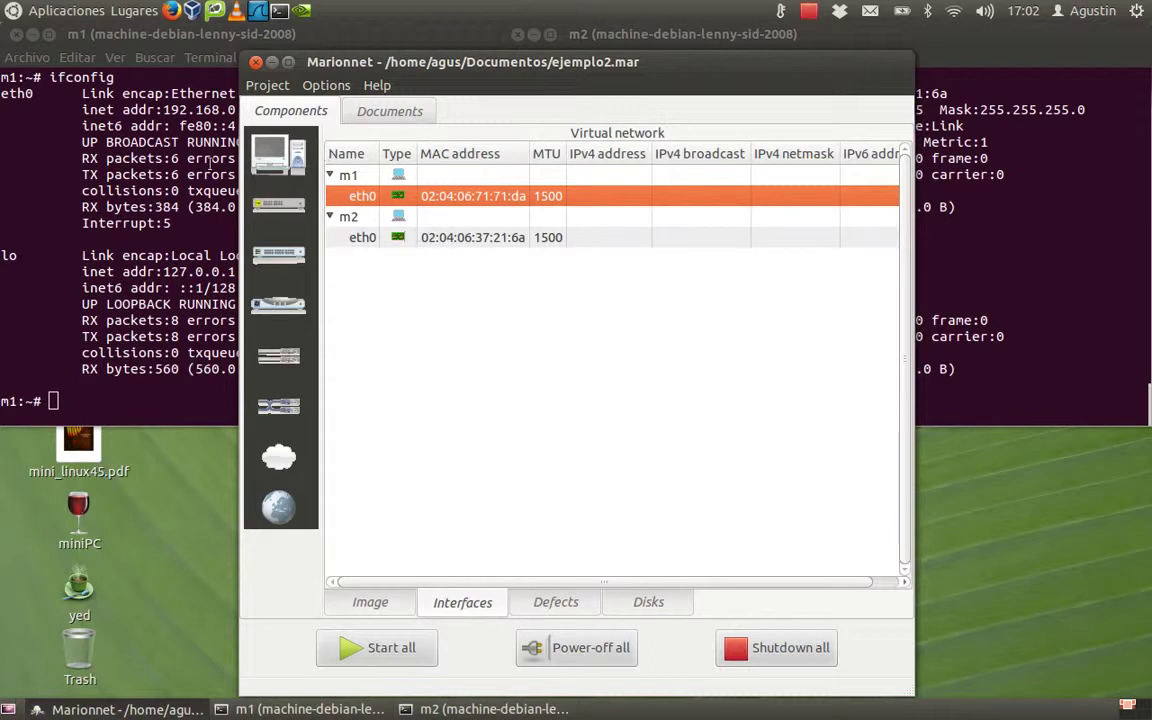
Review the Marionnet configuration message in m1's boot log, highlight it, and return to the ifconfig output
{"action": "left_click", "coordinate": [65, 177]}
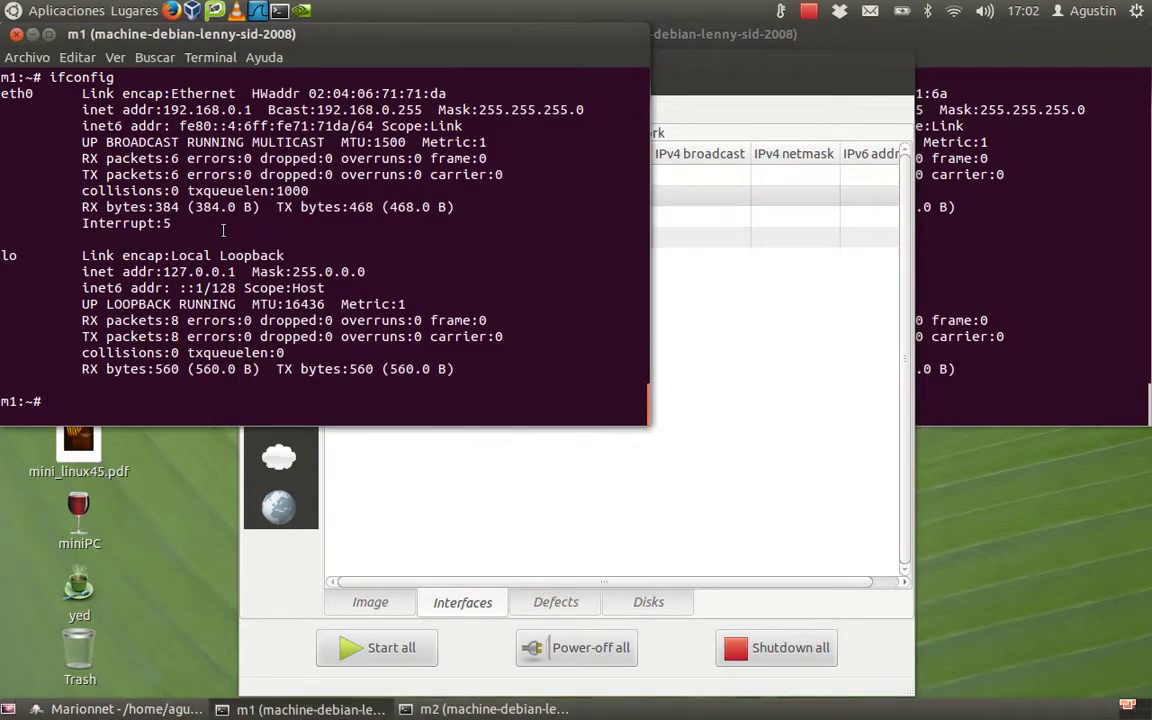
{"action": "mouse_move", "coordinate": [651, 397]}
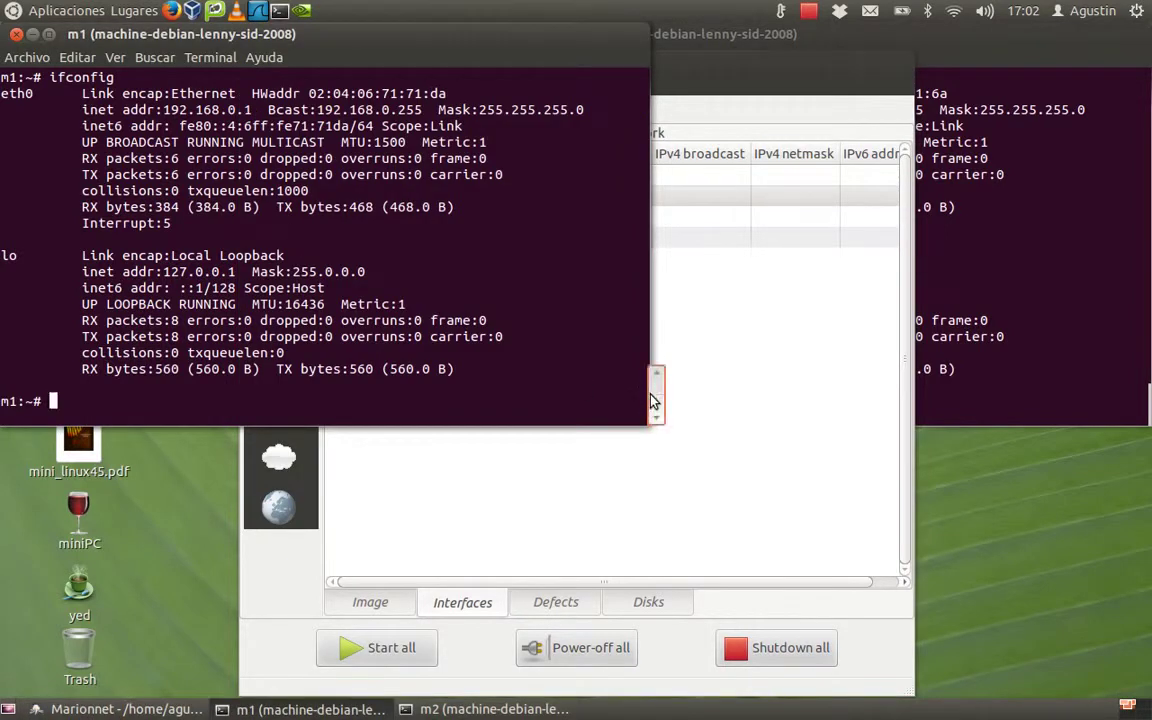
{"action": "left_click_drag", "start_coordinate": [656, 378], "coordinate": [657, 333]}
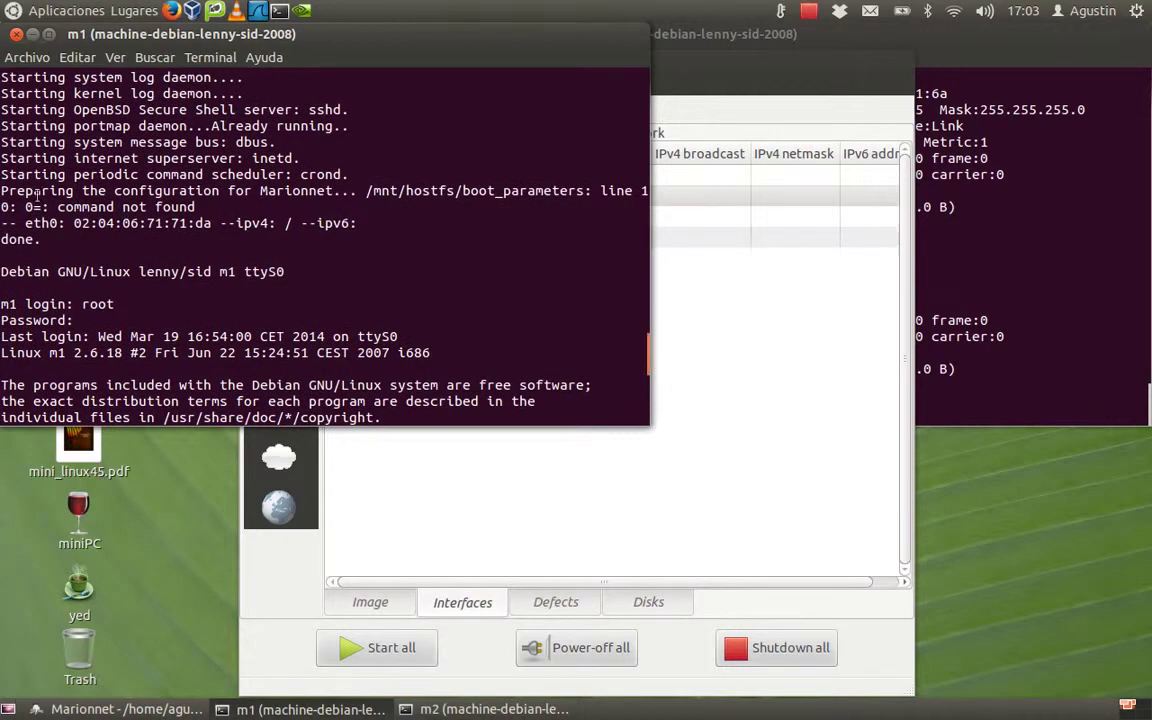
{"action": "left_click_drag", "start_coordinate": [4, 190], "coordinate": [216, 206]}
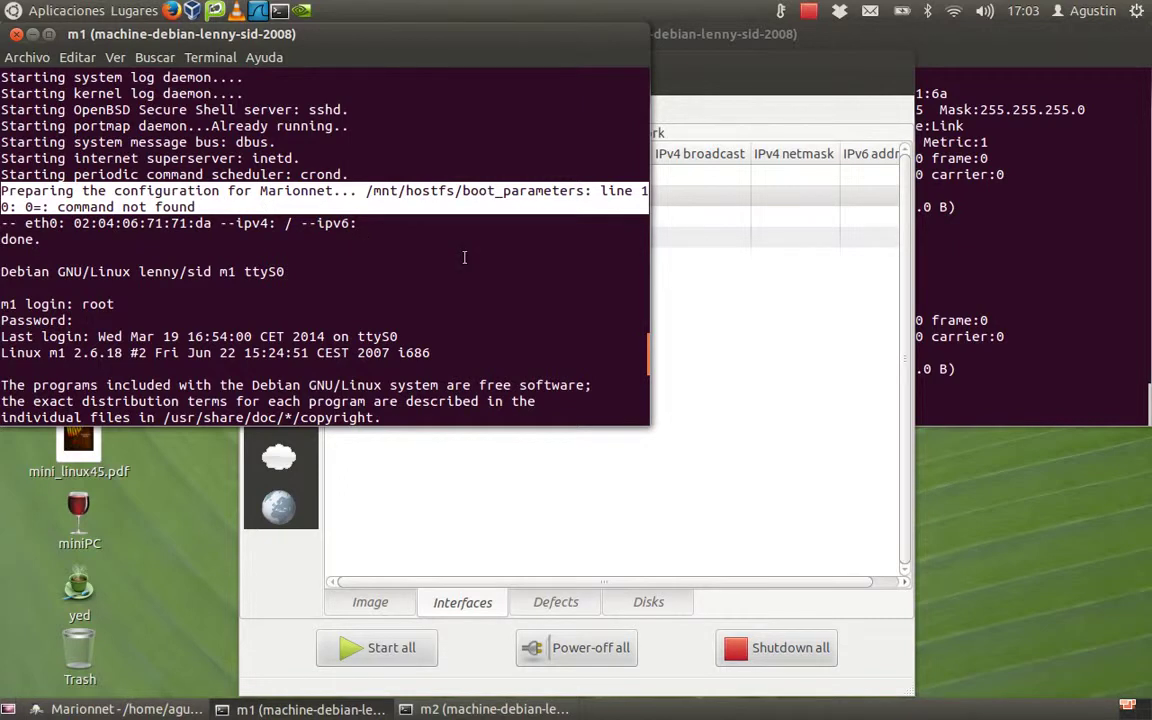
{"action": "type", "text": "ifconfig"}
{"action": "key", "text": "Return"}
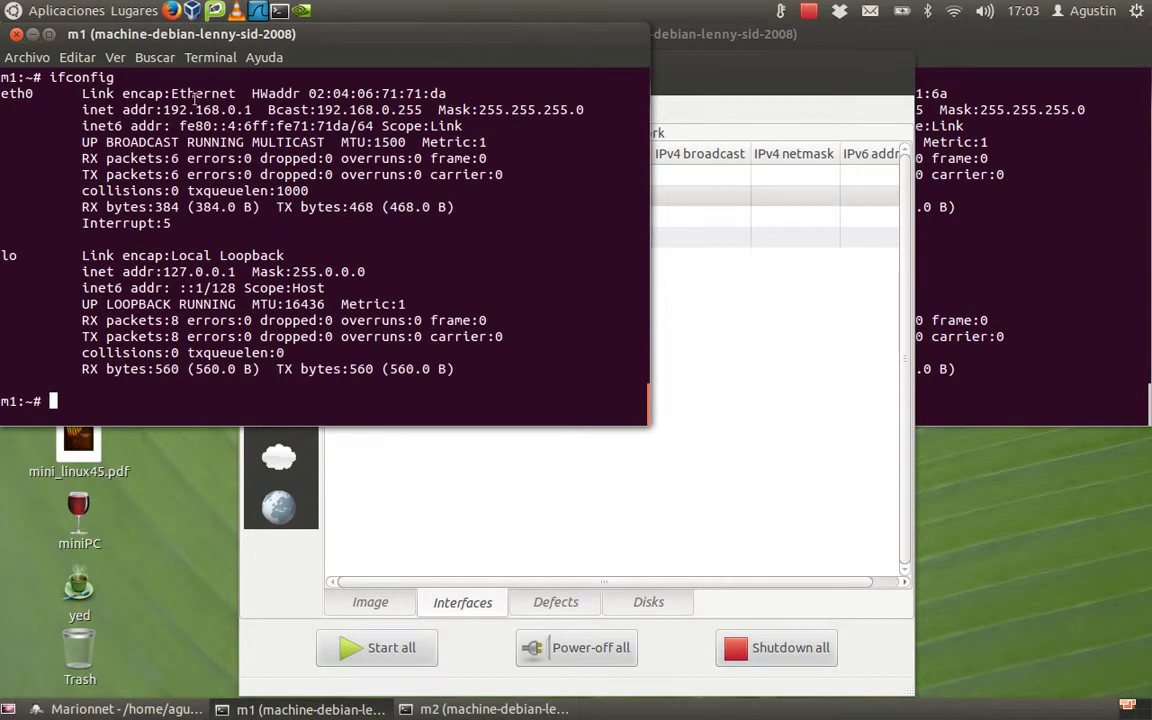
Open /etc/network/interfaces in nano on m1 and highlight the allow-hotplug eth0 line
{"action": "type", "text": "nano /etc/networ"}
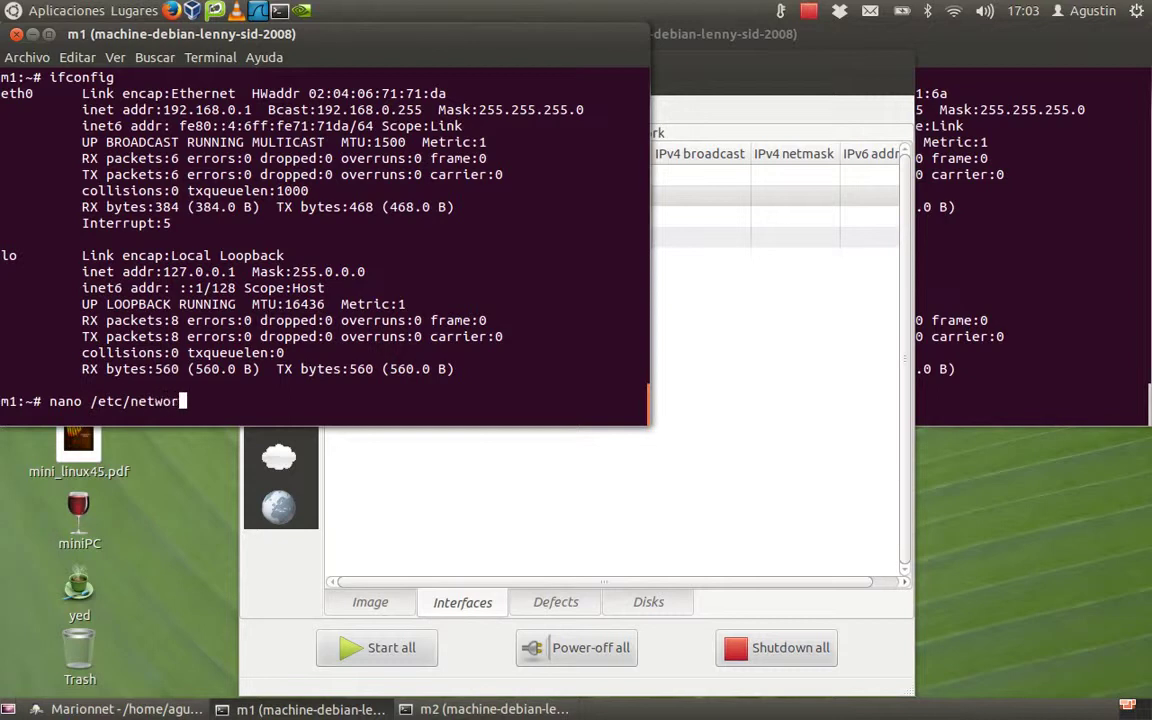
{"action": "type", "text": "k/interfaces"}
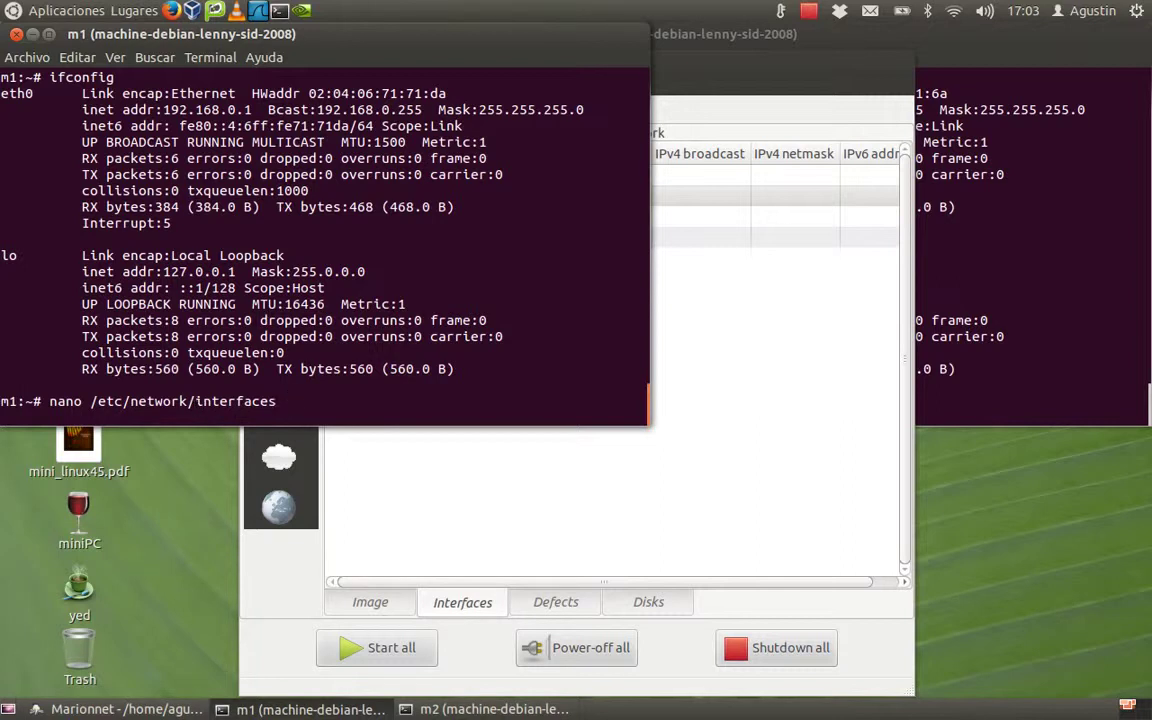
{"action": "key", "text": "Return"}
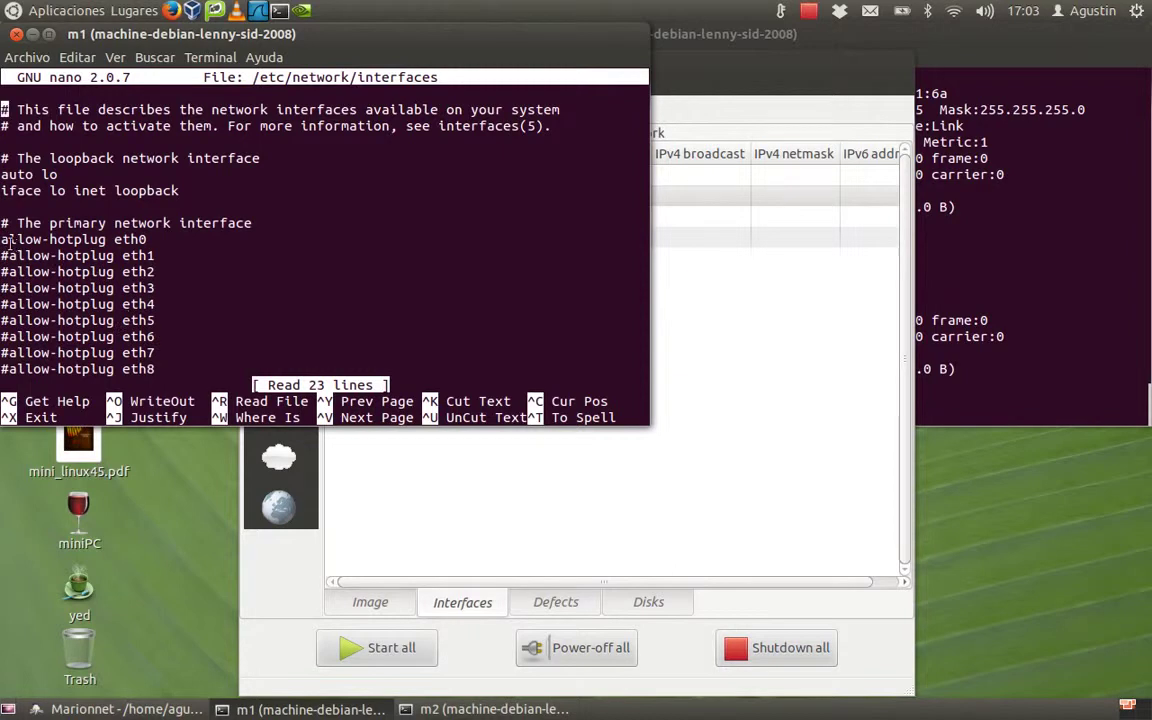
{"action": "left_click_drag", "start_coordinate": [1, 240], "coordinate": [147, 240]}
Examine the static eth0 settings at the end of m1's interfaces file, from the iface line to the broadcast address
{"action": "key", "text": "Down"}
{"action": "key", "text": "Down"}
{"action": "key", "text": "Down"}
{"action": "key", "text": "Down"}
{"action": "key", "text": "Down"}
{"action": "key", "text": "Down"}
{"action": "key", "text": "Down"}
{"action": "key", "text": "Down"}
{"action": "key", "text": "Down"}
{"action": "key", "text": "Down"}
{"action": "key", "text": "Down"}
{"action": "key", "text": "Down"}
{"action": "key", "text": "Down"}
{"action": "key", "text": "Down"}
{"action": "key", "text": "Down"}
{"action": "key", "text": "Down"}
{"action": "key", "text": "Down"}
{"action": "key", "text": "Down"}
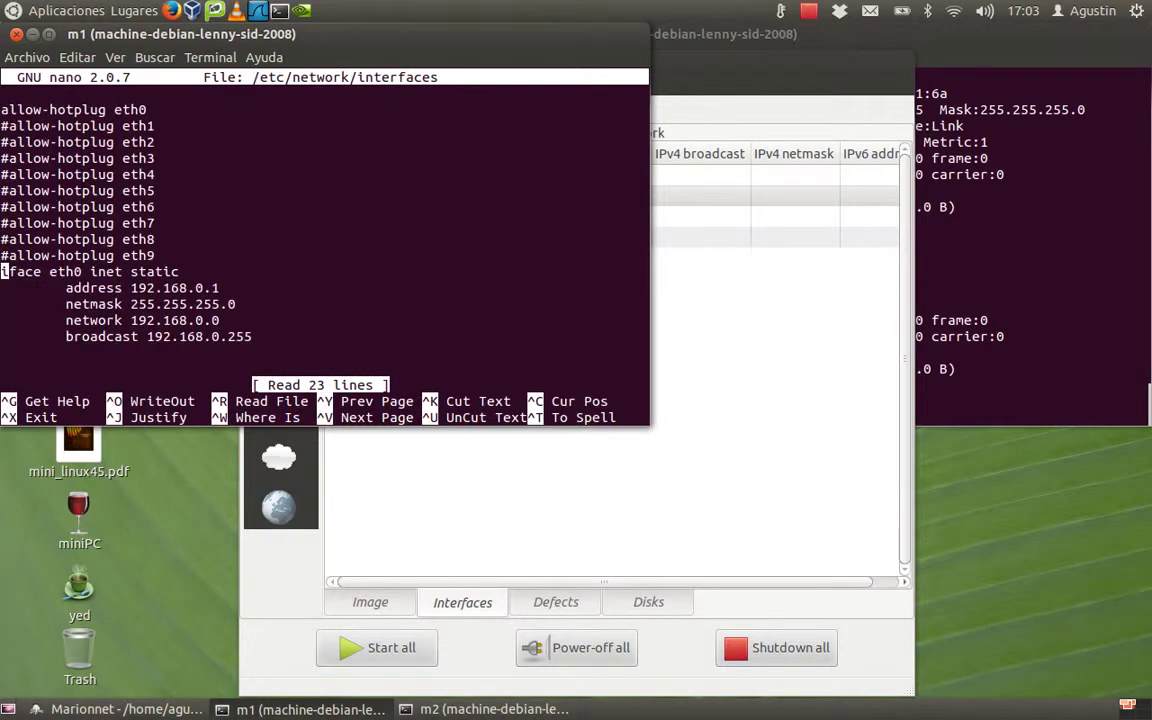
{"action": "key", "text": "Down"}
{"action": "key", "text": "Down"}
{"action": "key", "text": "Down"}
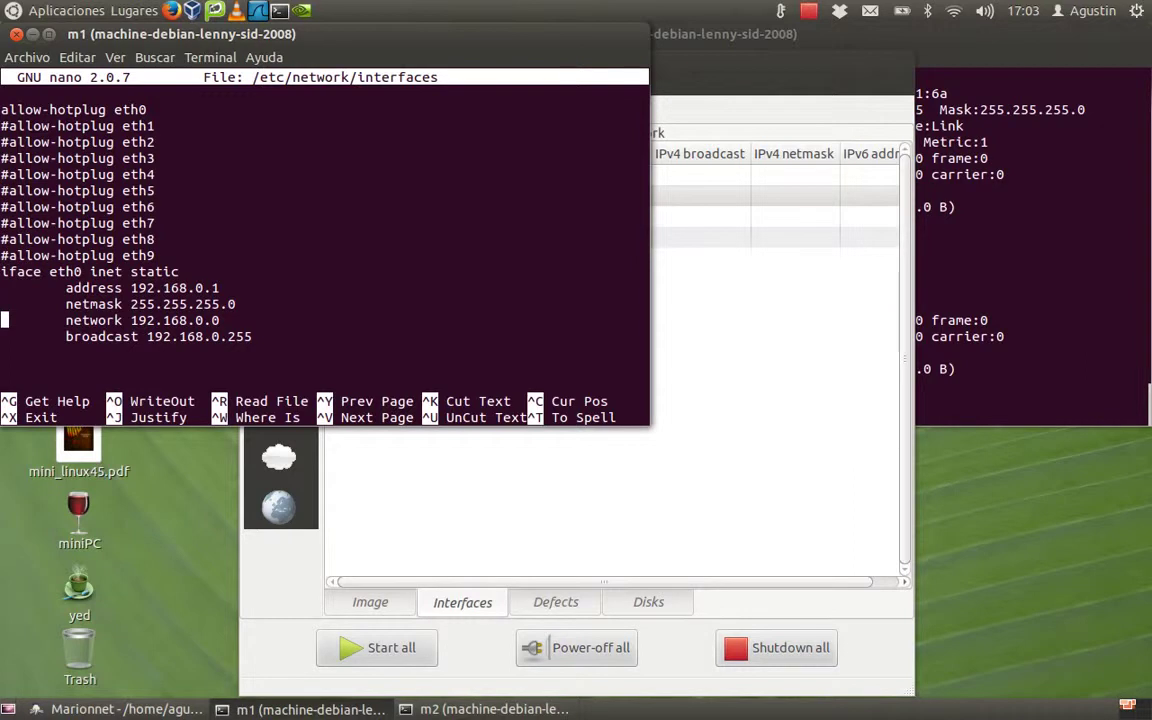
{"action": "key", "text": "Down"}
Exit nano on m1 and clear the terminal screens of both m1 and m2
{"action": "left_click", "coordinate": [1000, 275]}
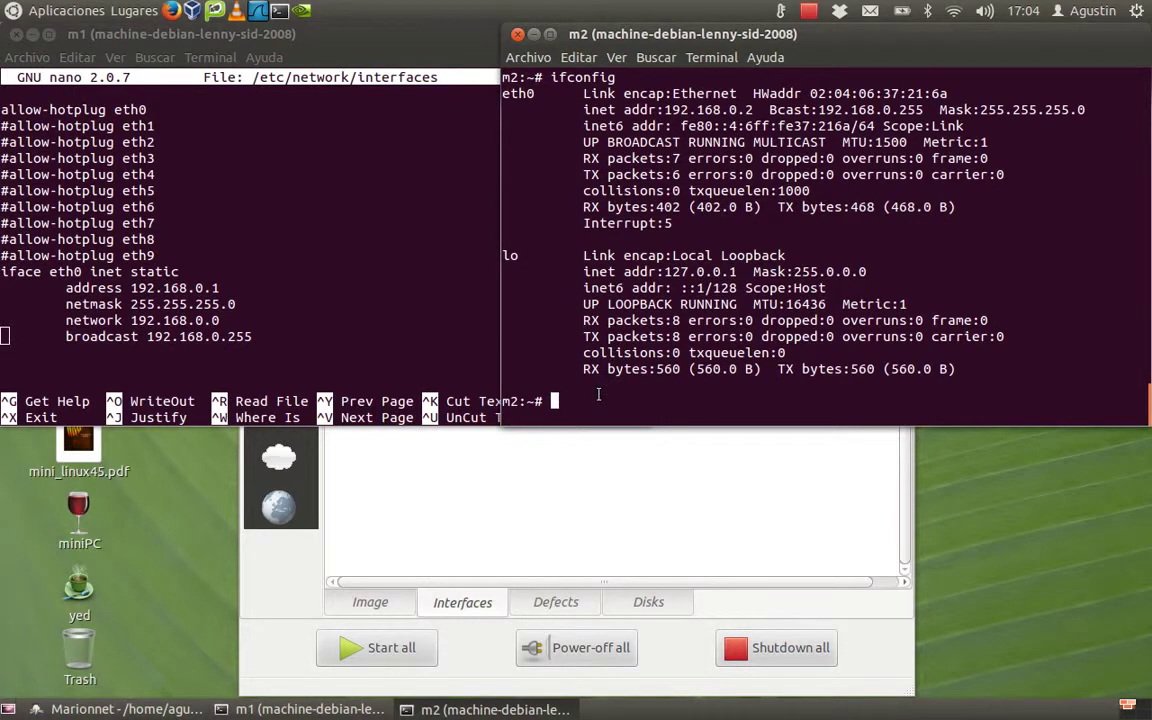
{"action": "key", "text": "ctrl+l"}
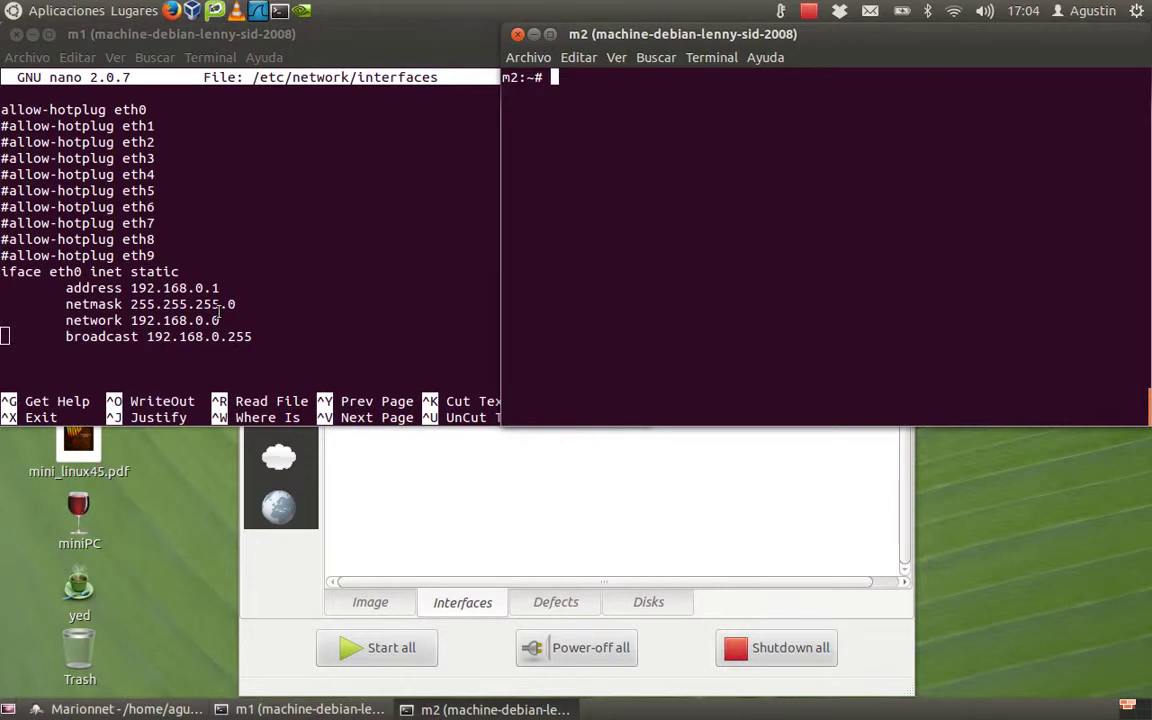
{"action": "left_click", "coordinate": [314, 260]}
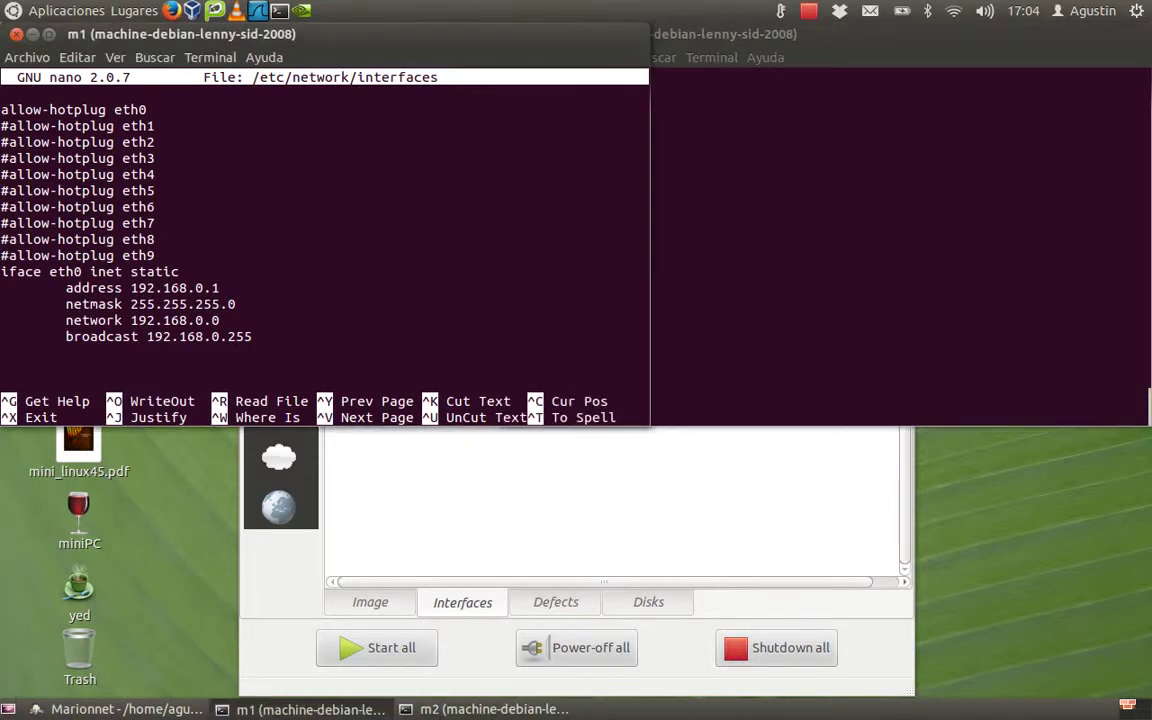
{"action": "key", "text": "ctrl+x"}
{"action": "key", "text": "ctrl+l"}
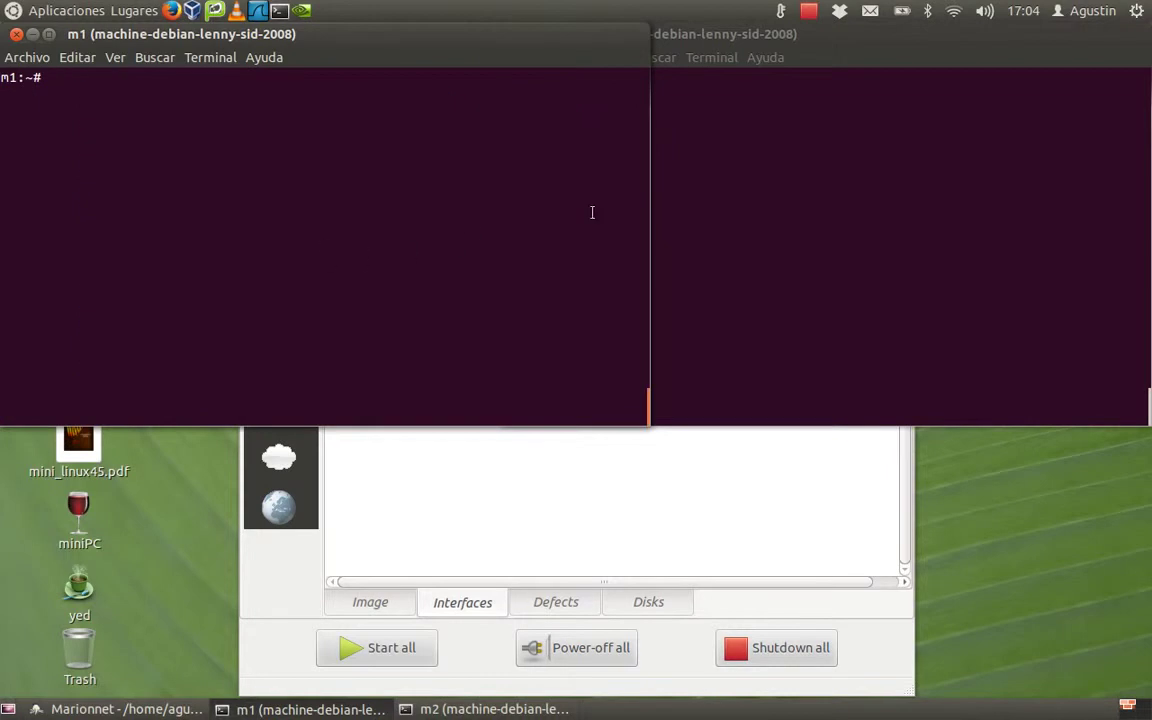
Run arp on m2 and on m1 to check their ARP tables
{"action": "left_click", "coordinate": [735, 193]}
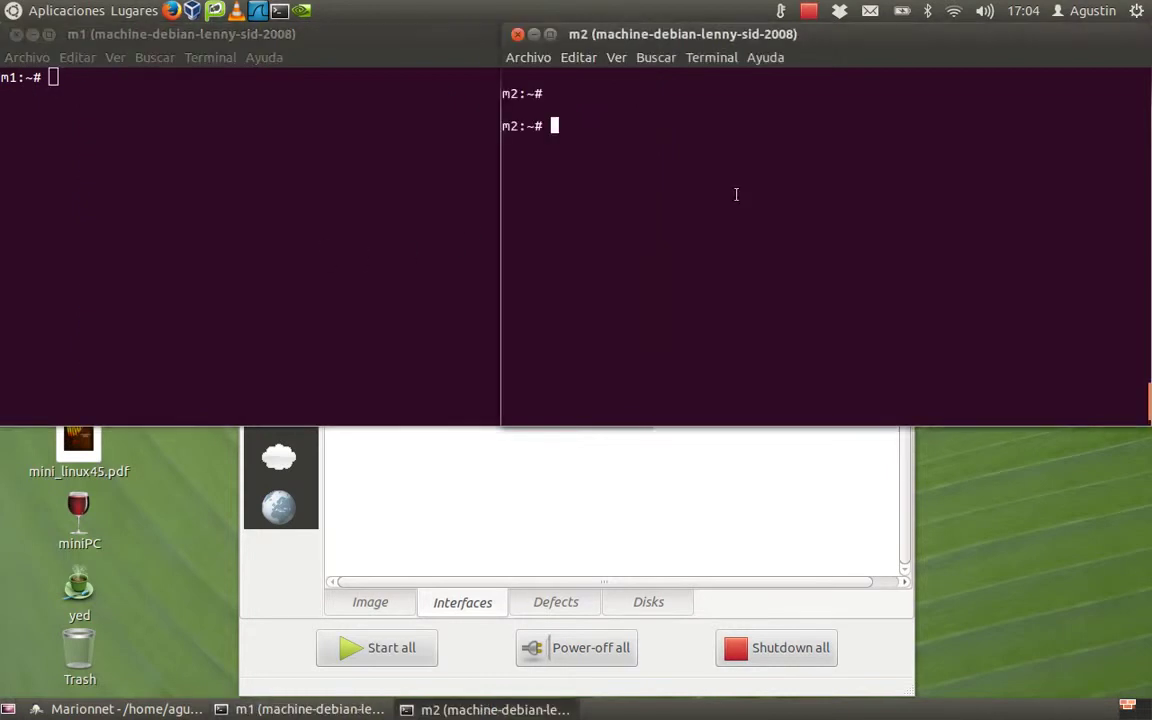
{"action": "type", "text": "arp"}
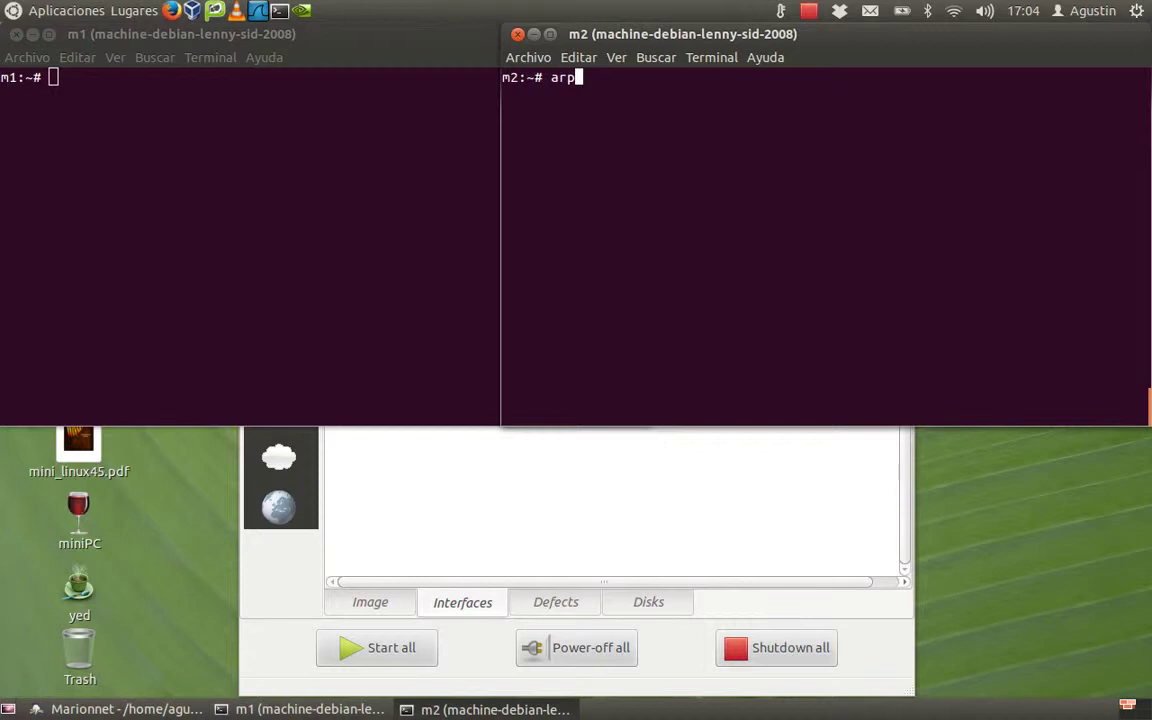
{"action": "key", "text": "Return"}
{"action": "left_click", "coordinate": [277, 105]}
{"action": "type", "text": "arp"}
{"action": "key", "text": "Return"}
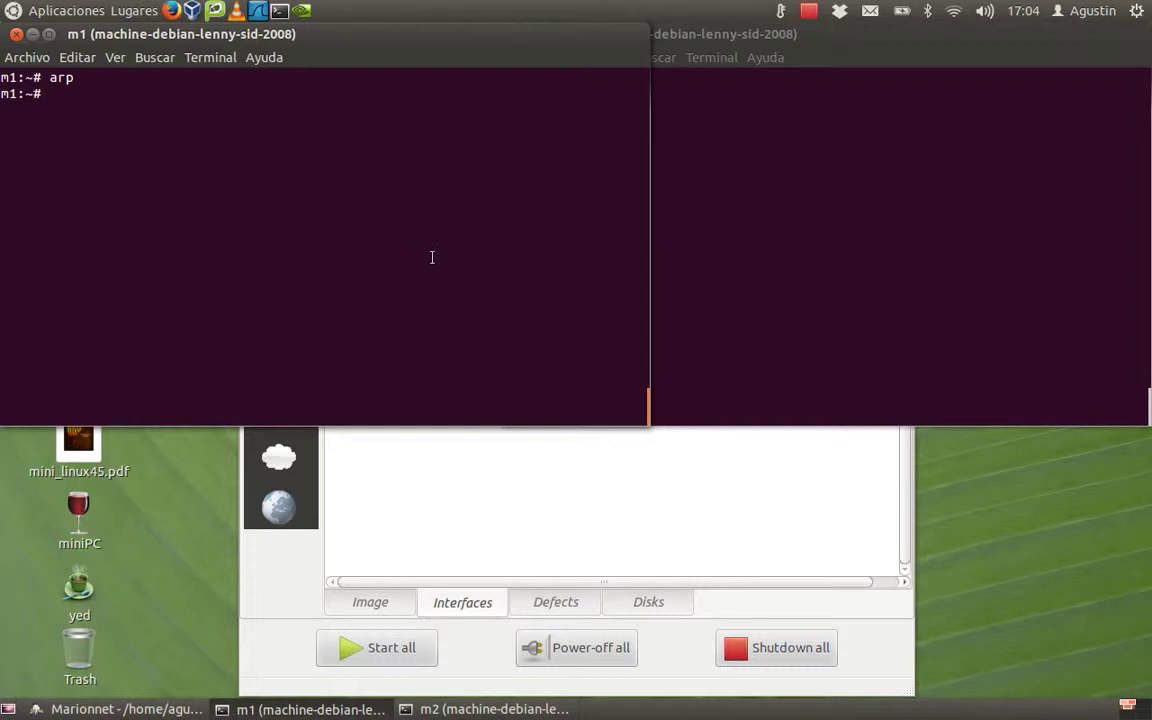
Show the virtual network diagram, and ping 192.168.0.2 from m1 with a single packet using -c1
{"action": "left_click", "coordinate": [556, 486]}
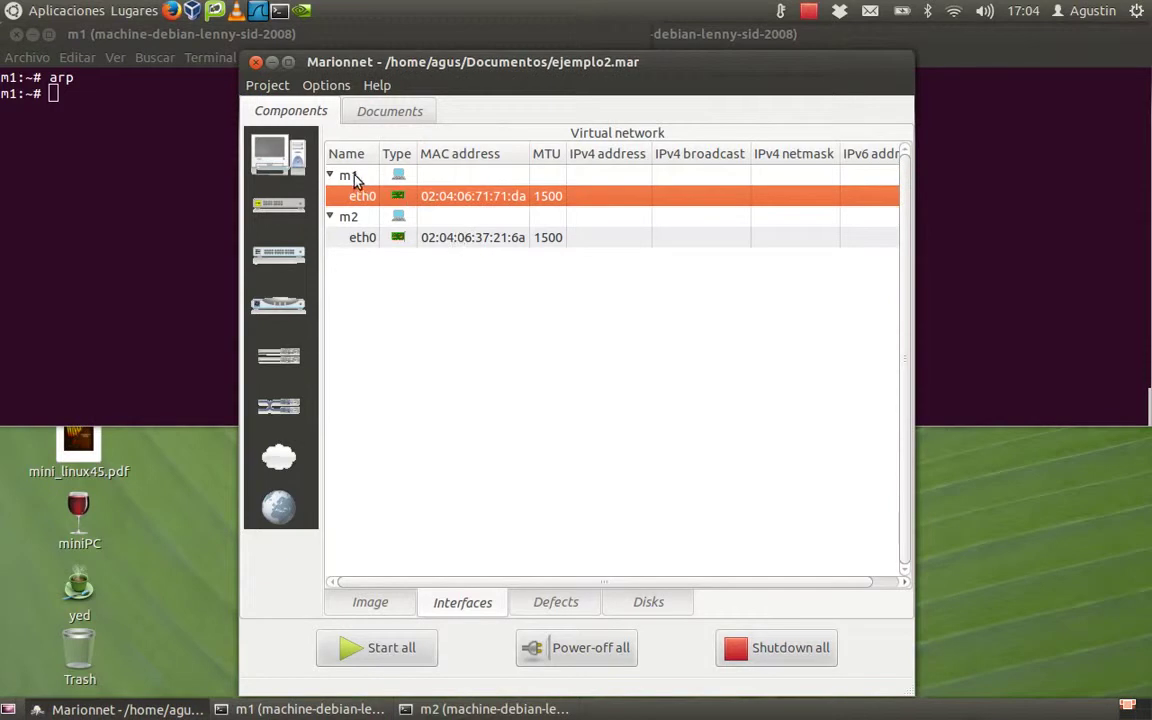
{"action": "left_click", "coordinate": [373, 603]}
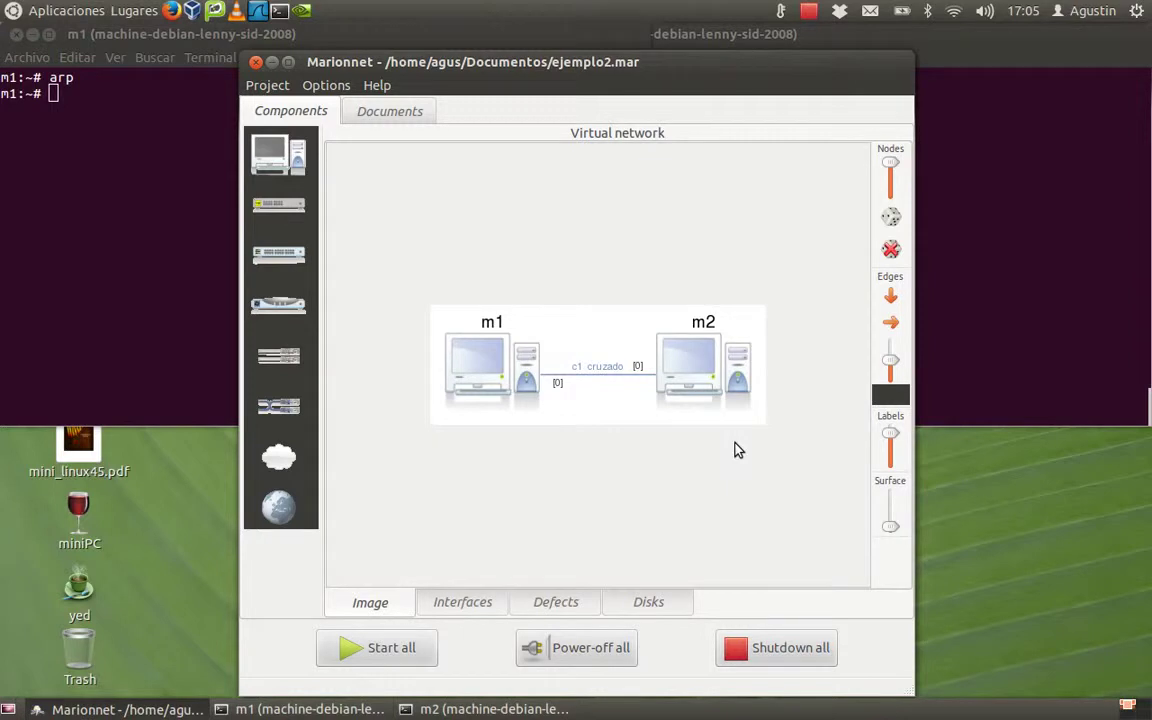
{"action": "left_click", "coordinate": [140, 134]}
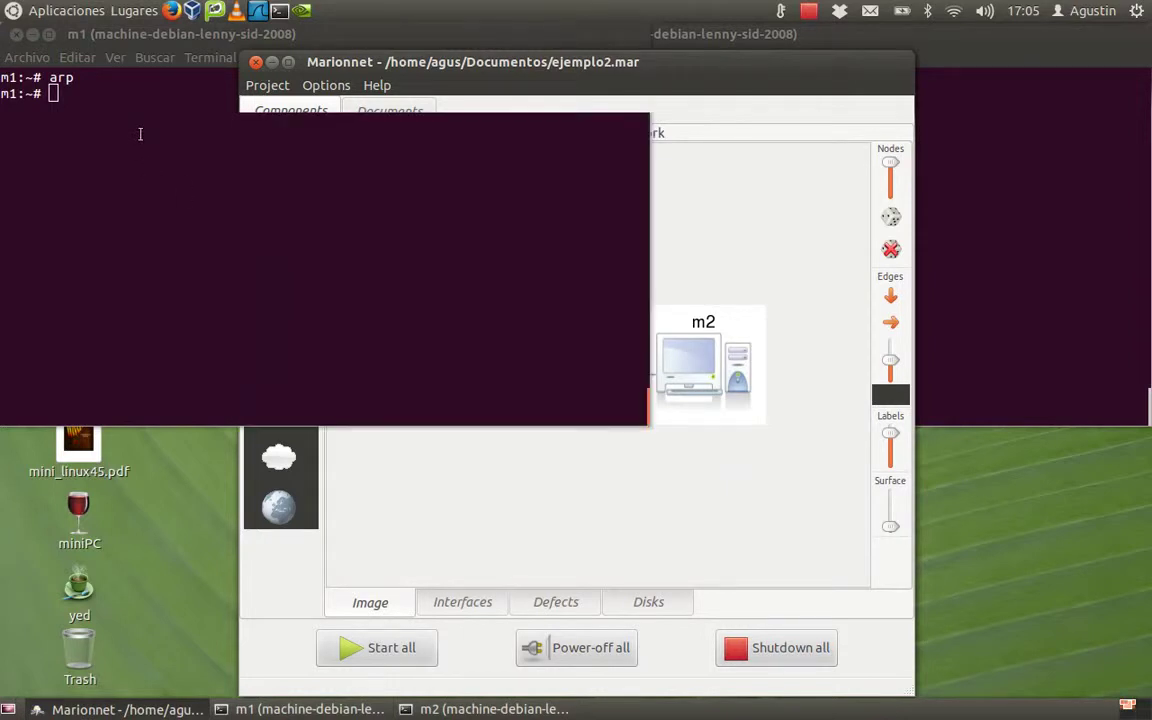
{"action": "type", "text": "ping "}
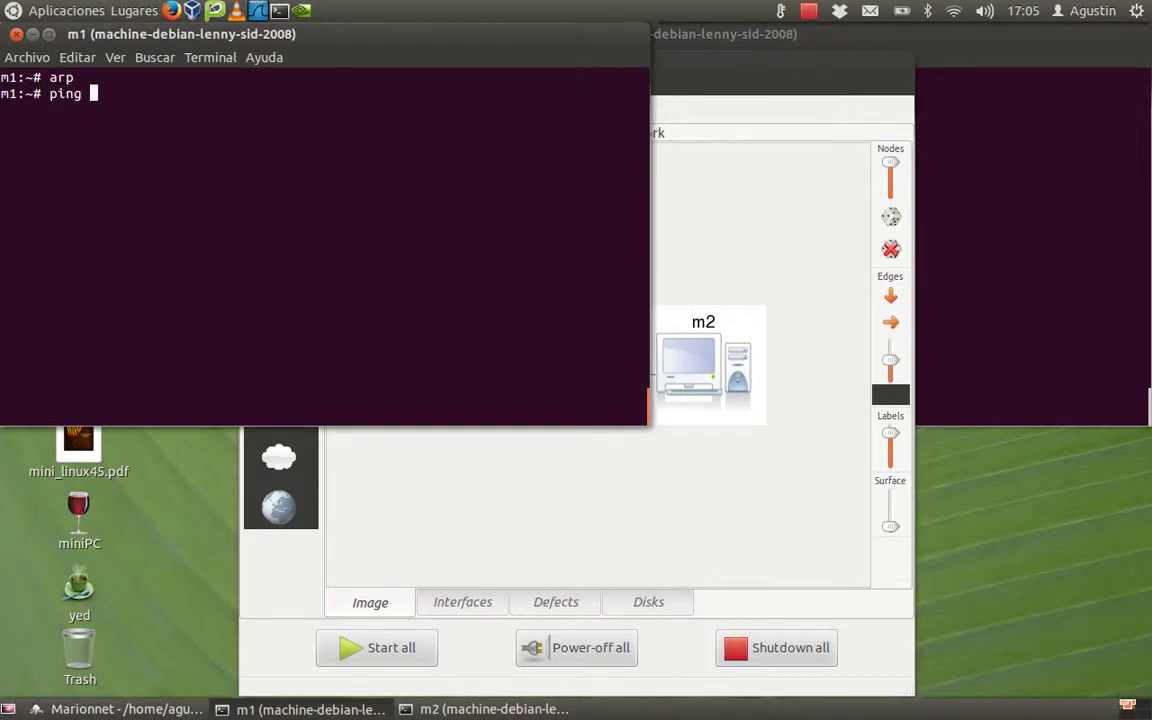
{"action": "type", "text": "192.168.0.2 -c1"}
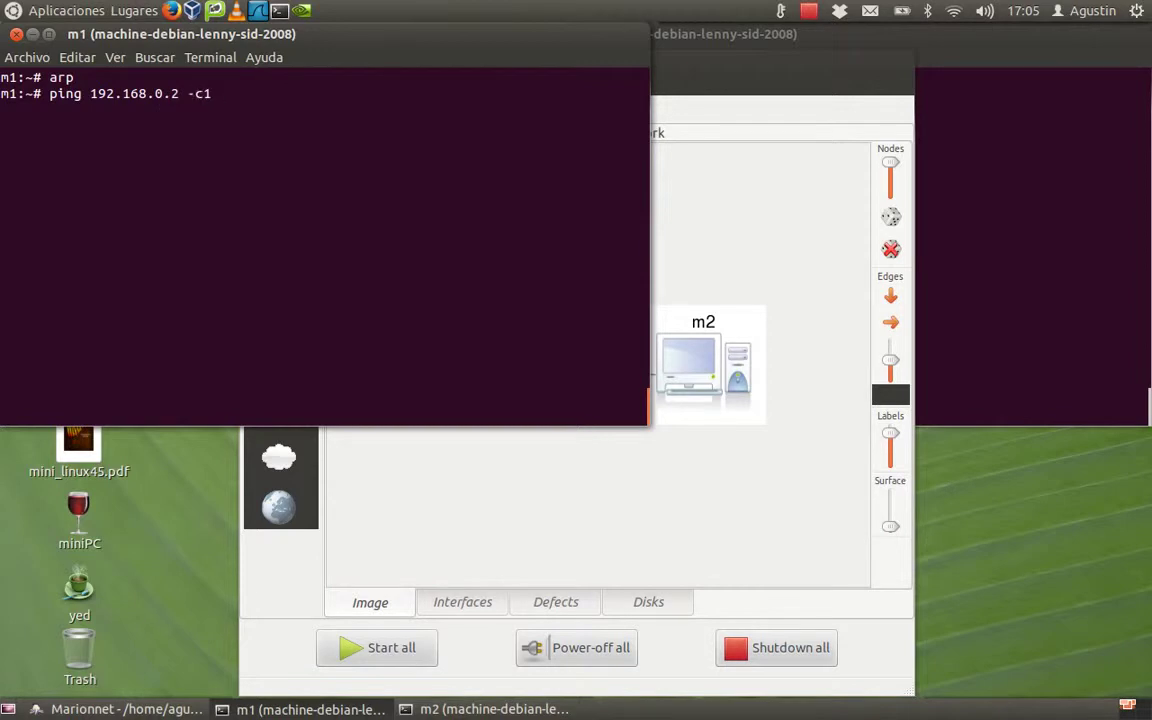
{"action": "key", "text": "Return"}
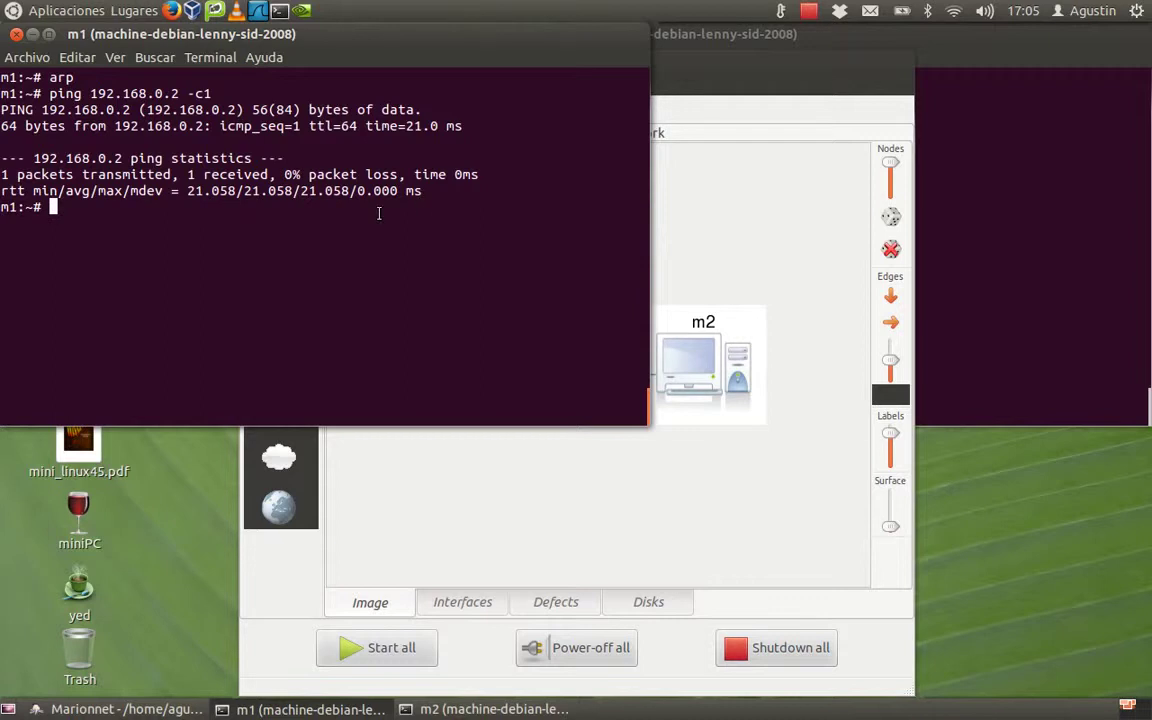
Run arp on m1 and highlight the entry's IP address, the pinged address and the entry's hardware address
{"action": "type", "text": "arp"}
{"action": "key", "text": "Return"}
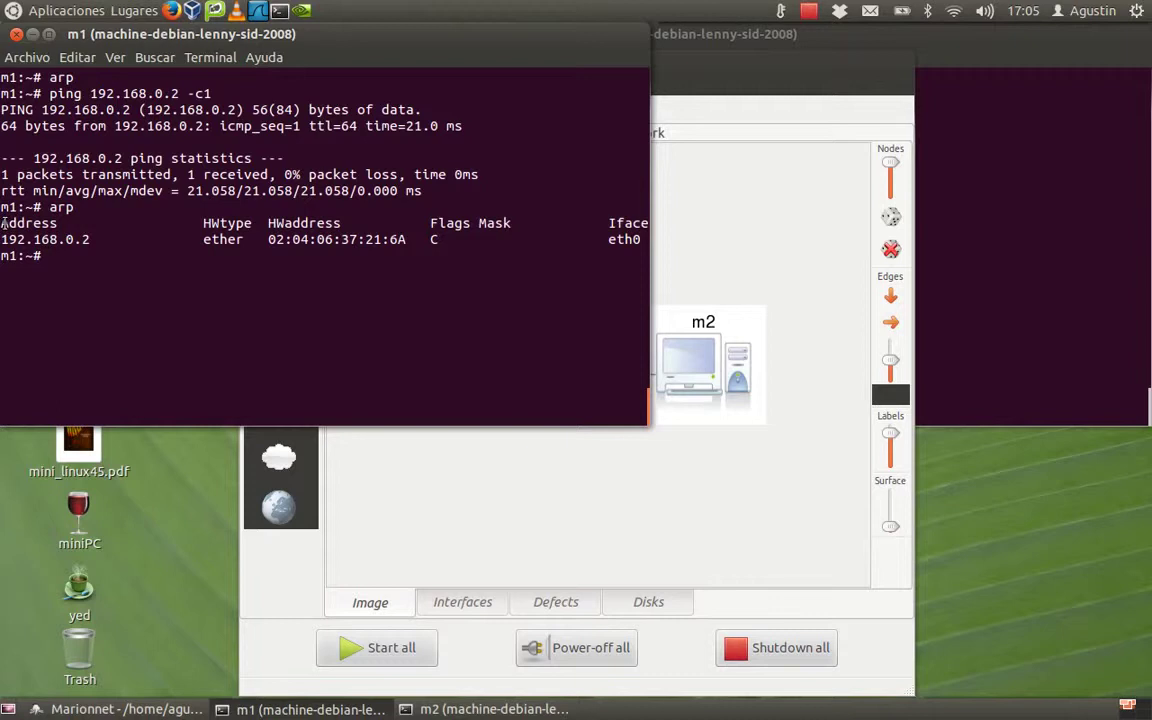
{"action": "left_click_drag", "start_coordinate": [2, 240], "coordinate": [90, 240]}
{"action": "left_click_drag", "start_coordinate": [90, 93], "coordinate": [180, 93]}
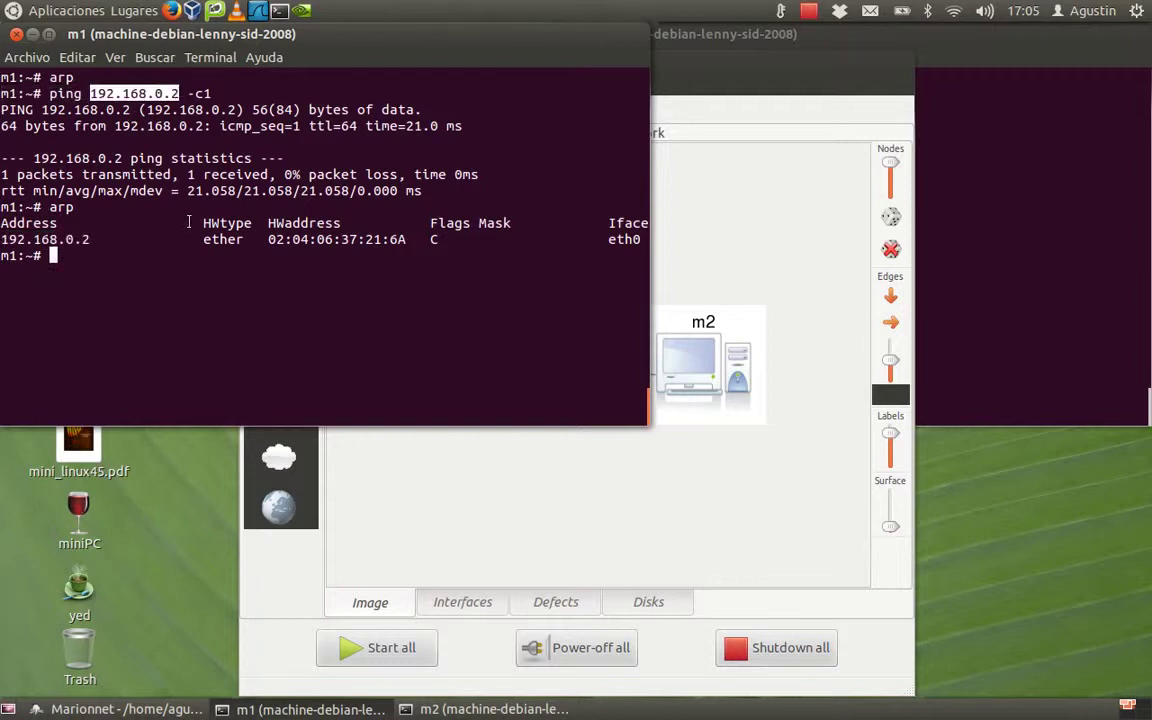
{"action": "left_click_drag", "start_coordinate": [270, 240], "coordinate": [406, 240]}
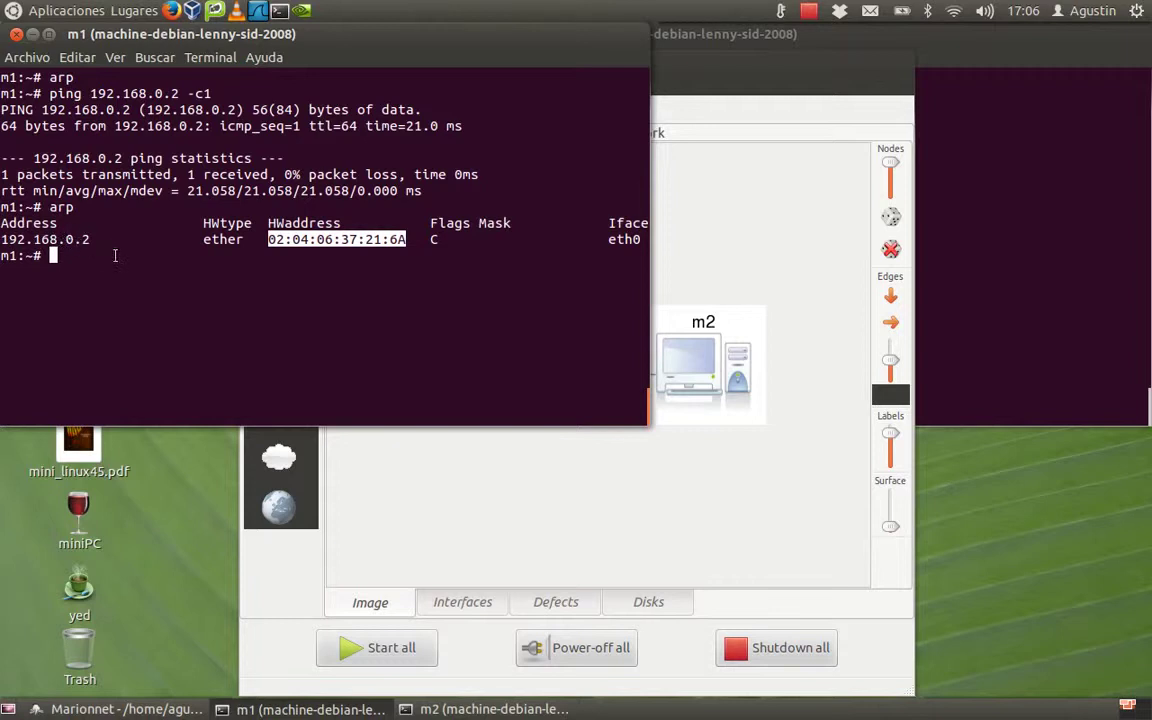
Run ifconfig on m2 and highlight the hardware address of eth0
{"action": "left_click", "coordinate": [1016, 202]}
{"action": "type", "text": "ifconfig"}
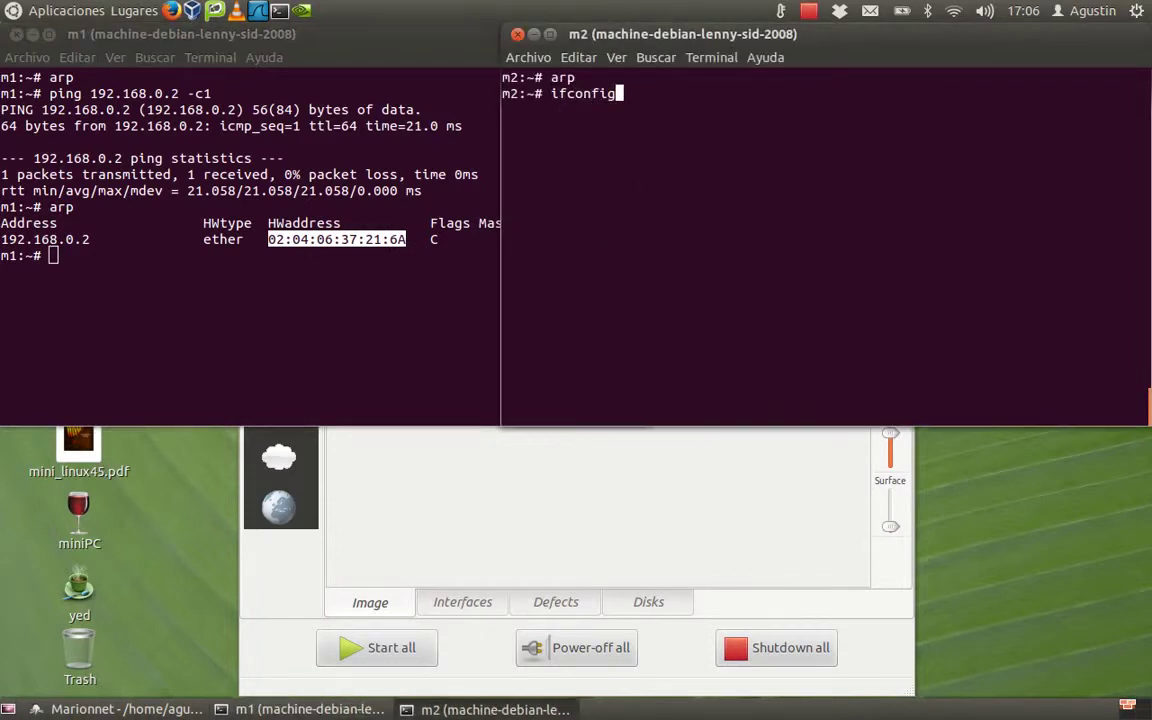
{"action": "key", "text": "Return"}
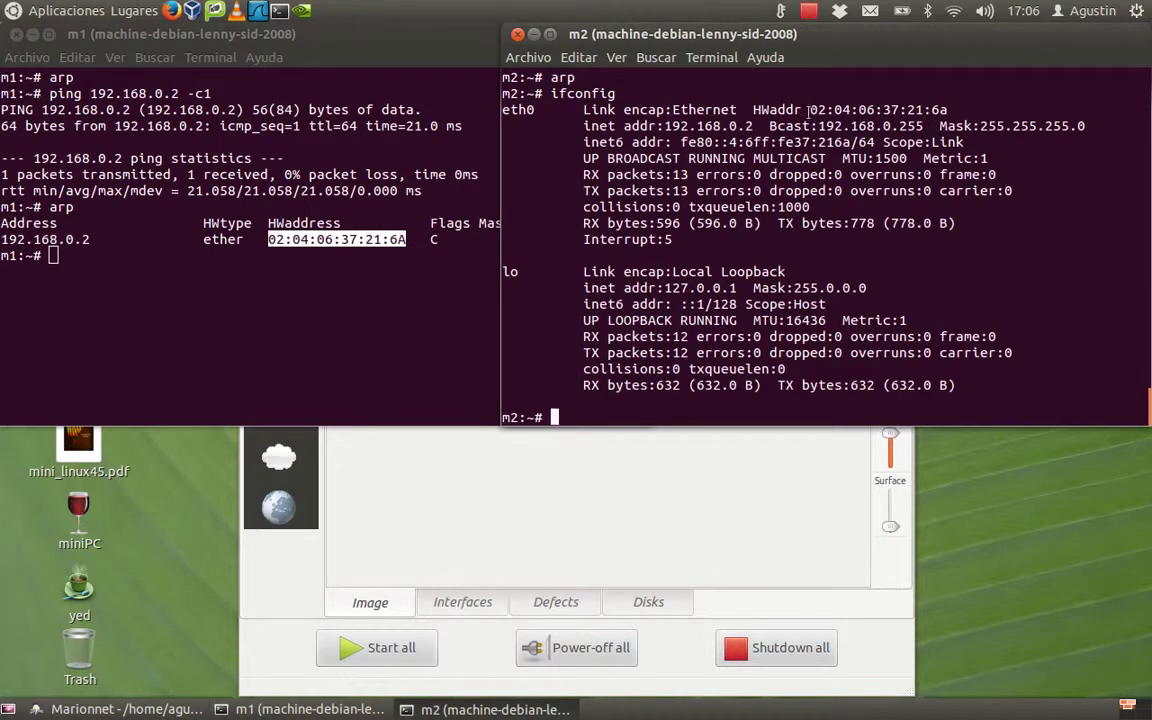
{"action": "left_click_drag", "start_coordinate": [812, 110], "coordinate": [947, 110]}
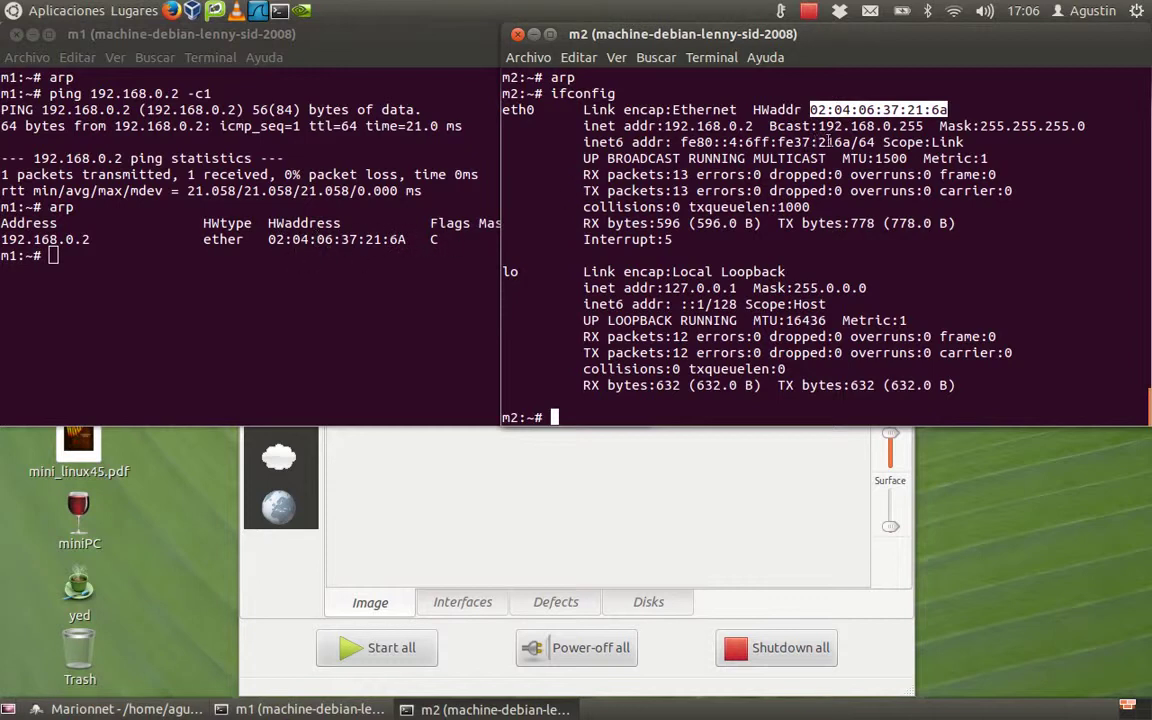
Highlight the flag and the interface of the entry in m1's ARP table
{"action": "left_click", "coordinate": [413, 237]}
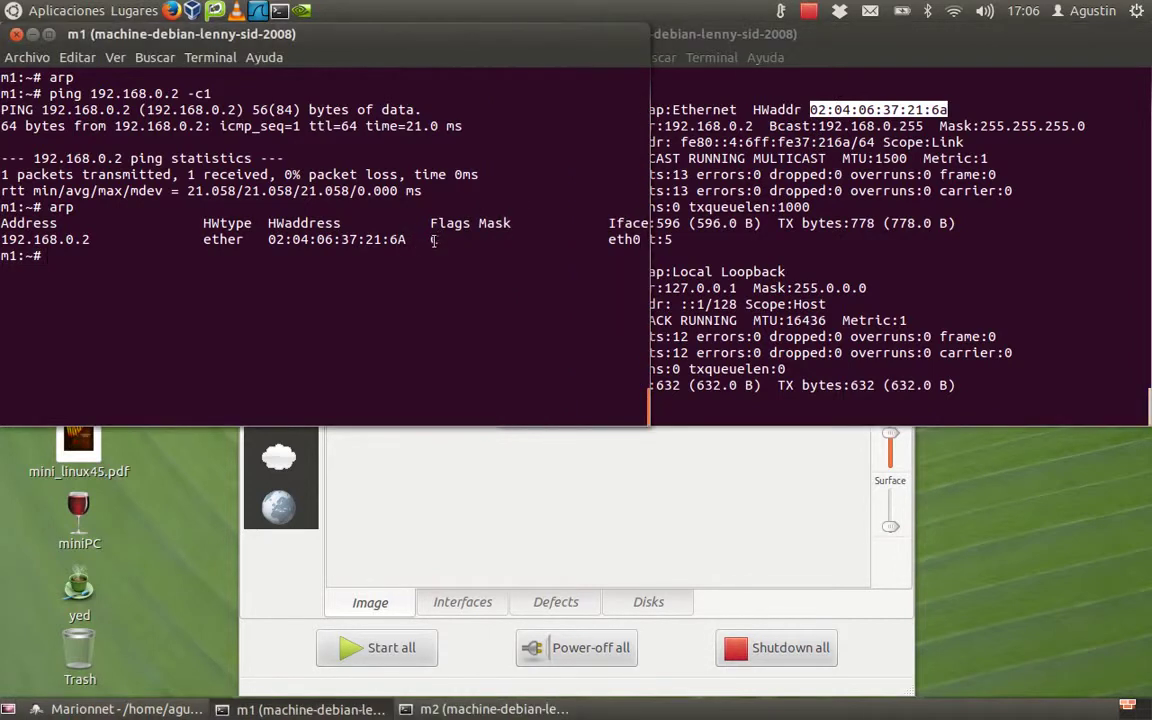
{"action": "left_click_drag", "start_coordinate": [432, 240], "coordinate": [437, 240]}
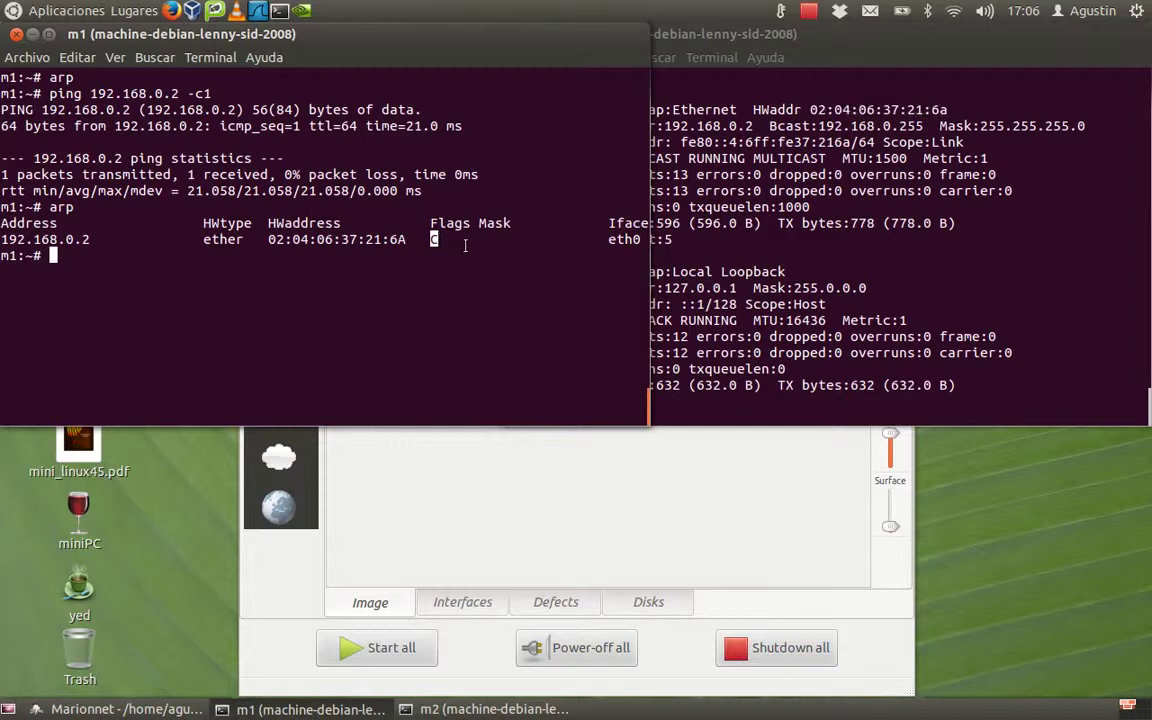
{"action": "left_click", "coordinate": [608, 240]}
{"action": "double_click", "coordinate": [608, 240]}
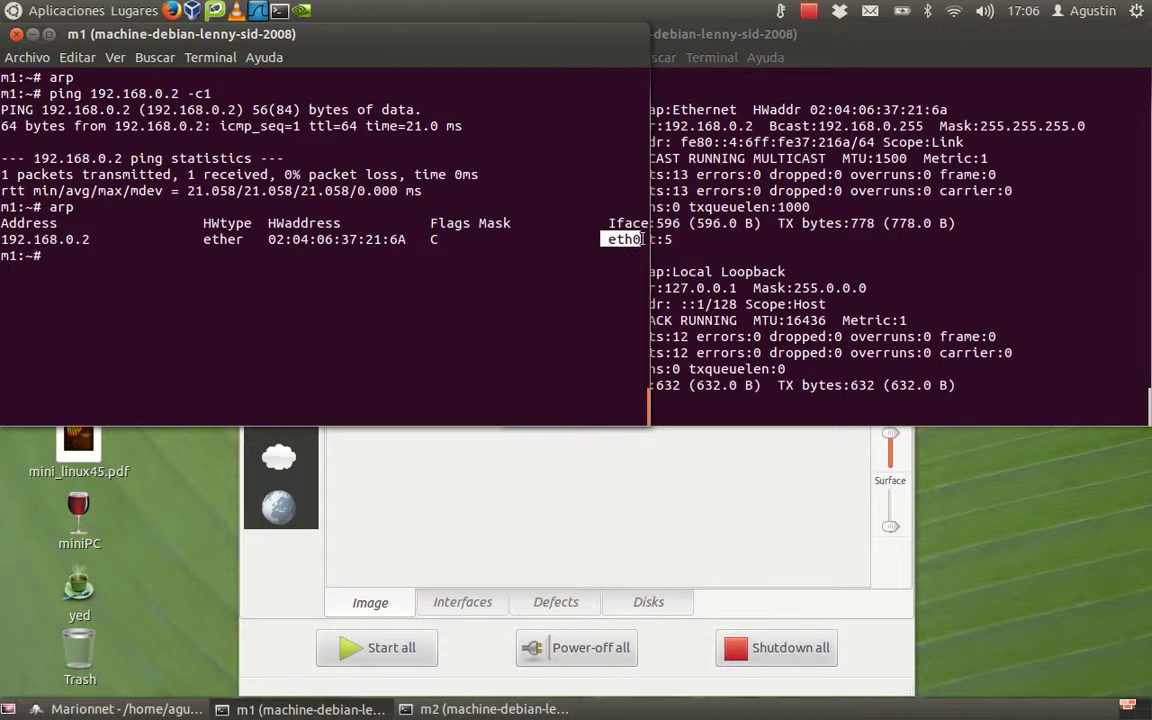
{"action": "left_click", "coordinate": [568, 270]}
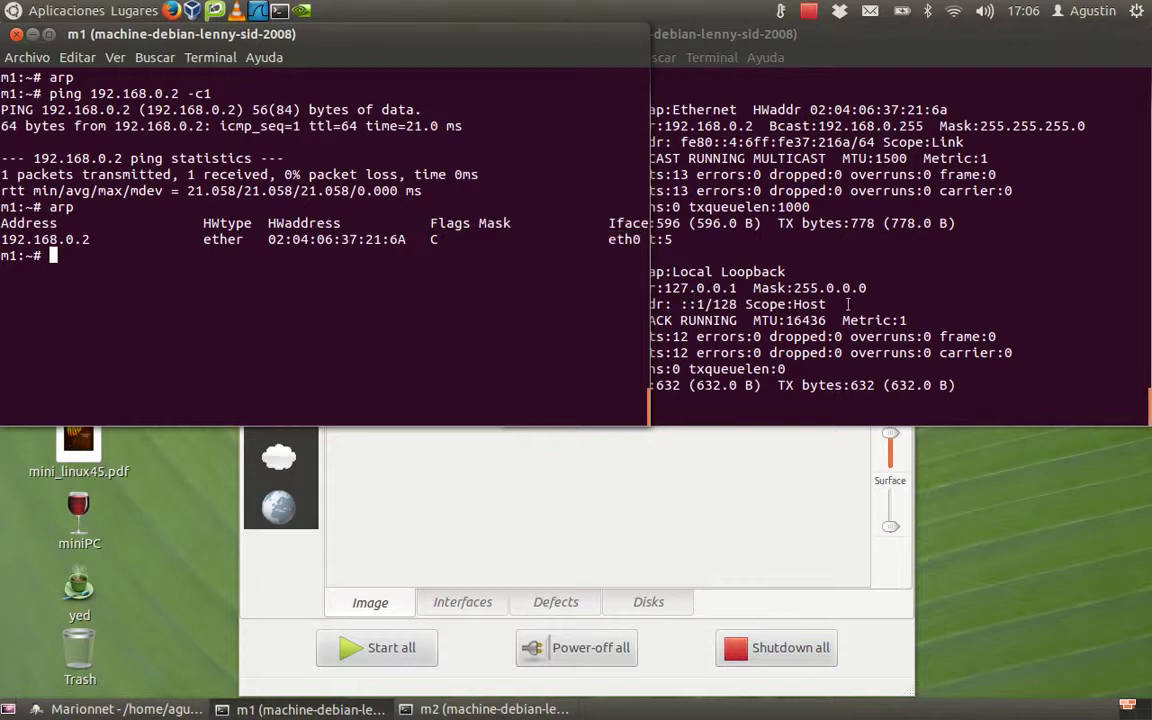
Run arp on m2 and highlight the entry's IP address and hardware address
{"action": "left_click", "coordinate": [941, 281]}
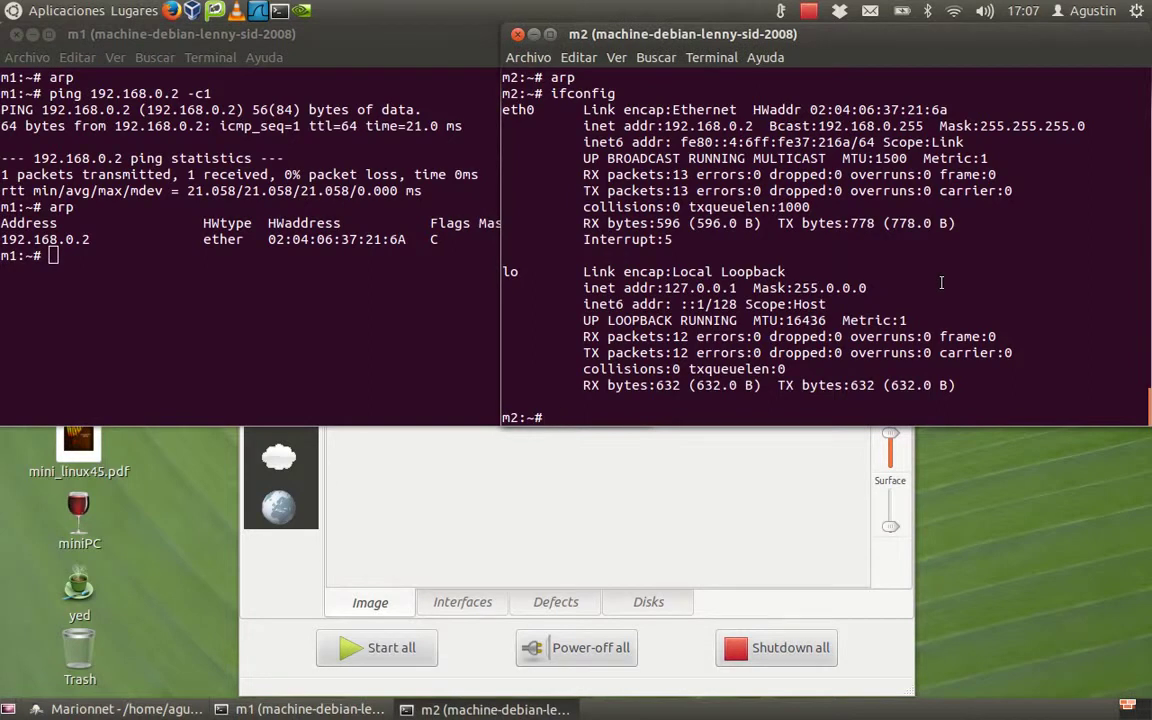
{"action": "type", "text": "arp"}
{"action": "key", "text": "Return"}
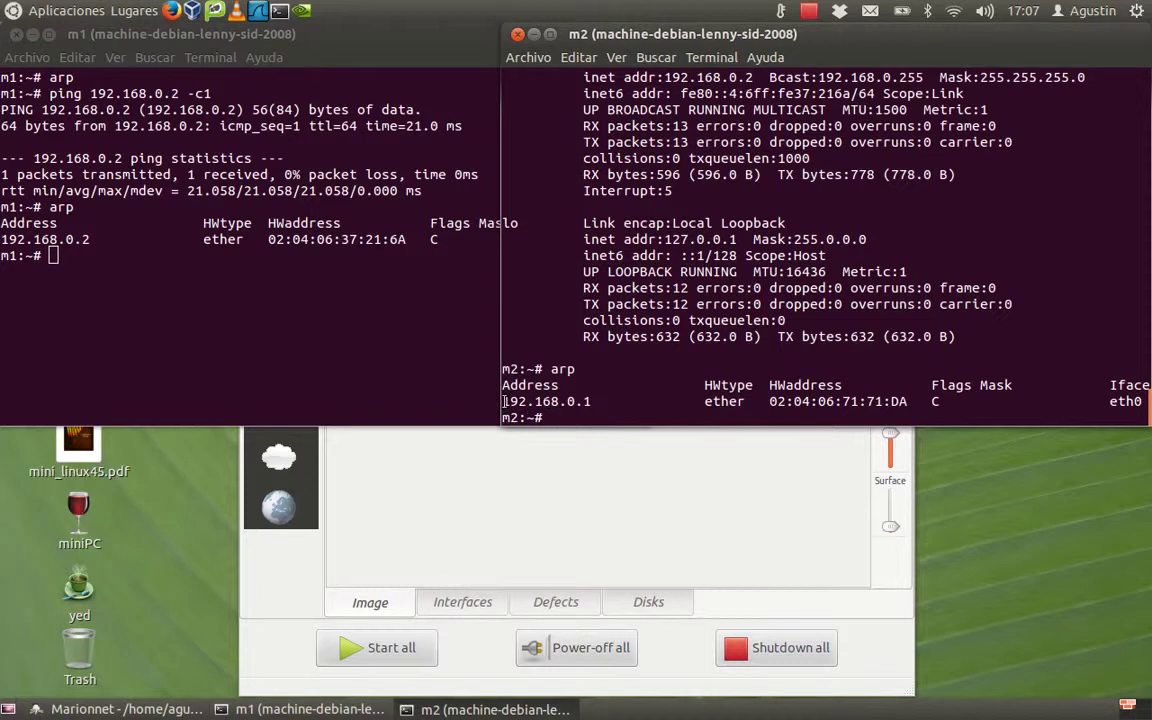
{"action": "left_click_drag", "start_coordinate": [504, 401], "coordinate": [591, 401]}
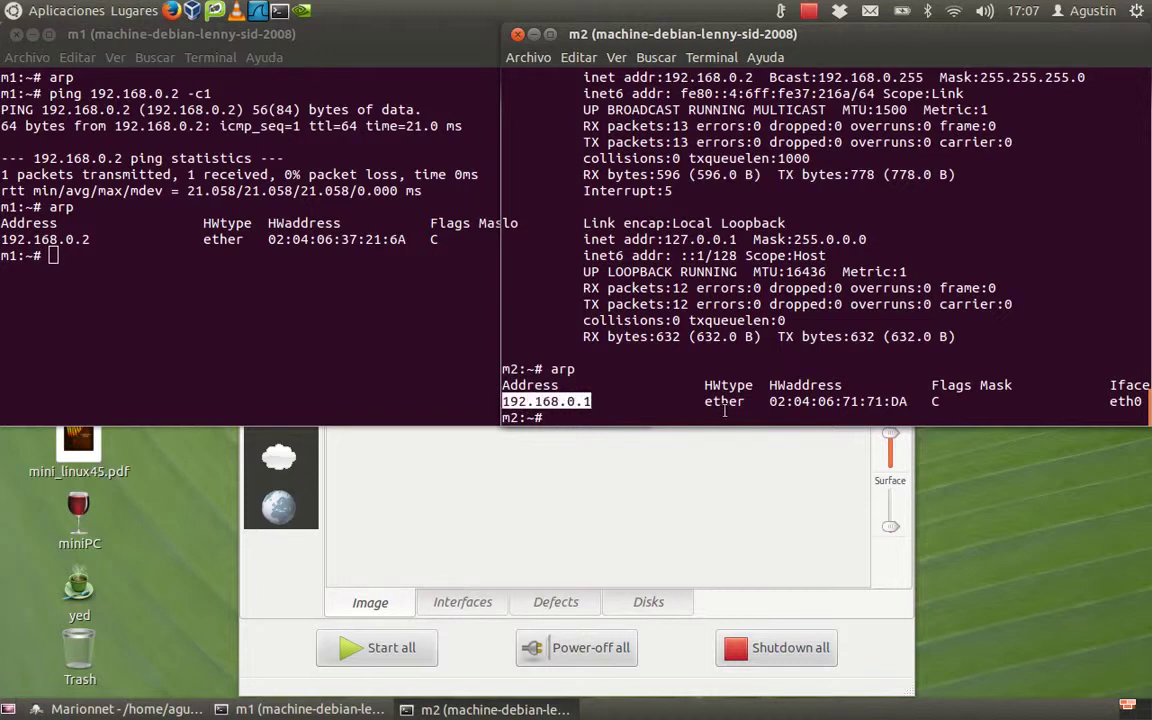
{"action": "left_click_drag", "start_coordinate": [763, 401], "coordinate": [907, 401]}
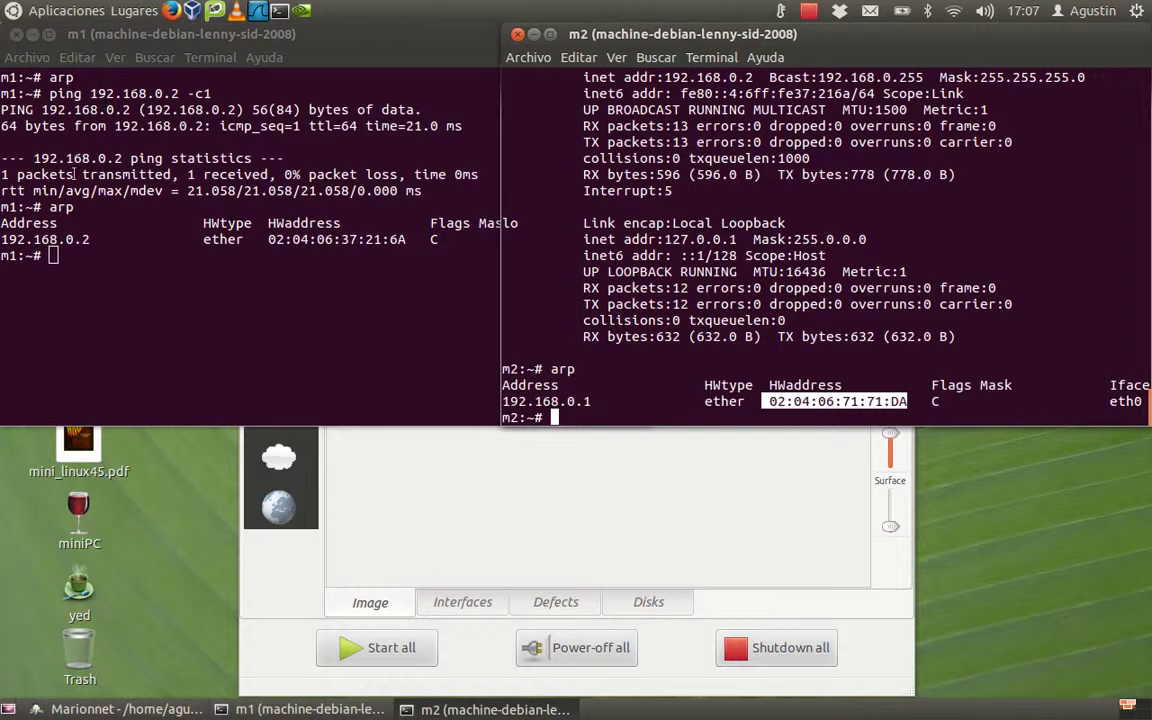
Highlight the transmitted packets in m1's ping statistics and the IP address in m2's ARP table
{"action": "left_click", "coordinate": [4, 174]}
{"action": "left_click_drag", "start_coordinate": [4, 174], "coordinate": [177, 176]}
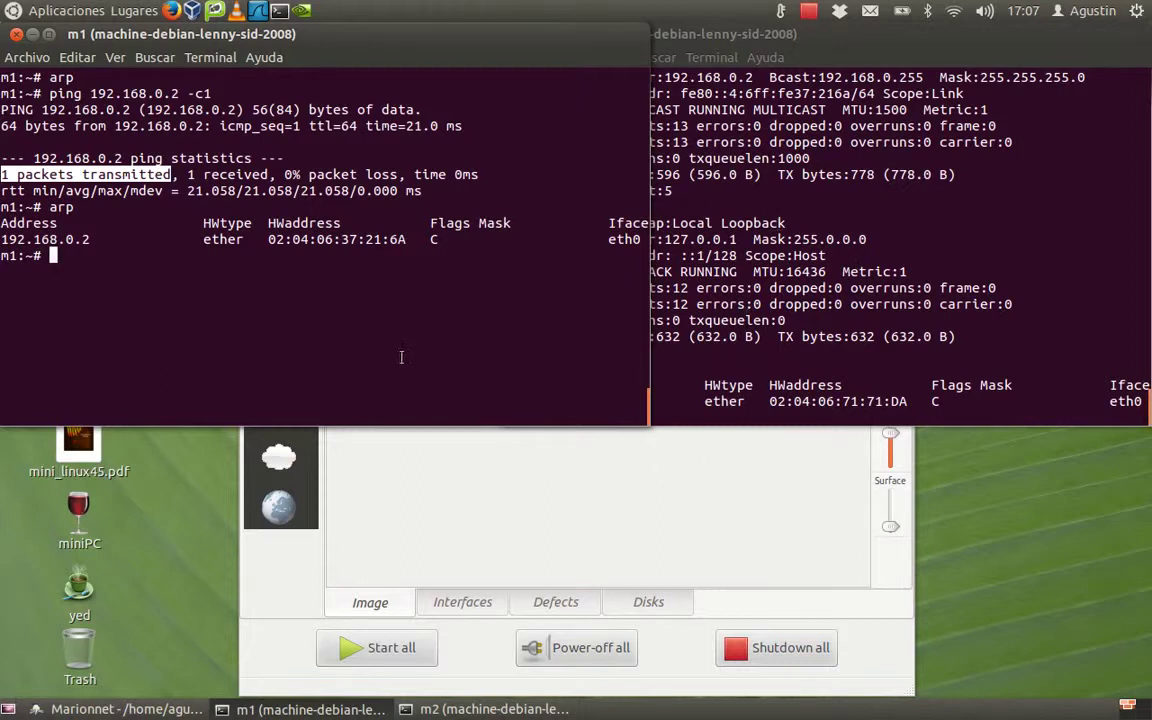
{"action": "left_click", "coordinate": [922, 322]}
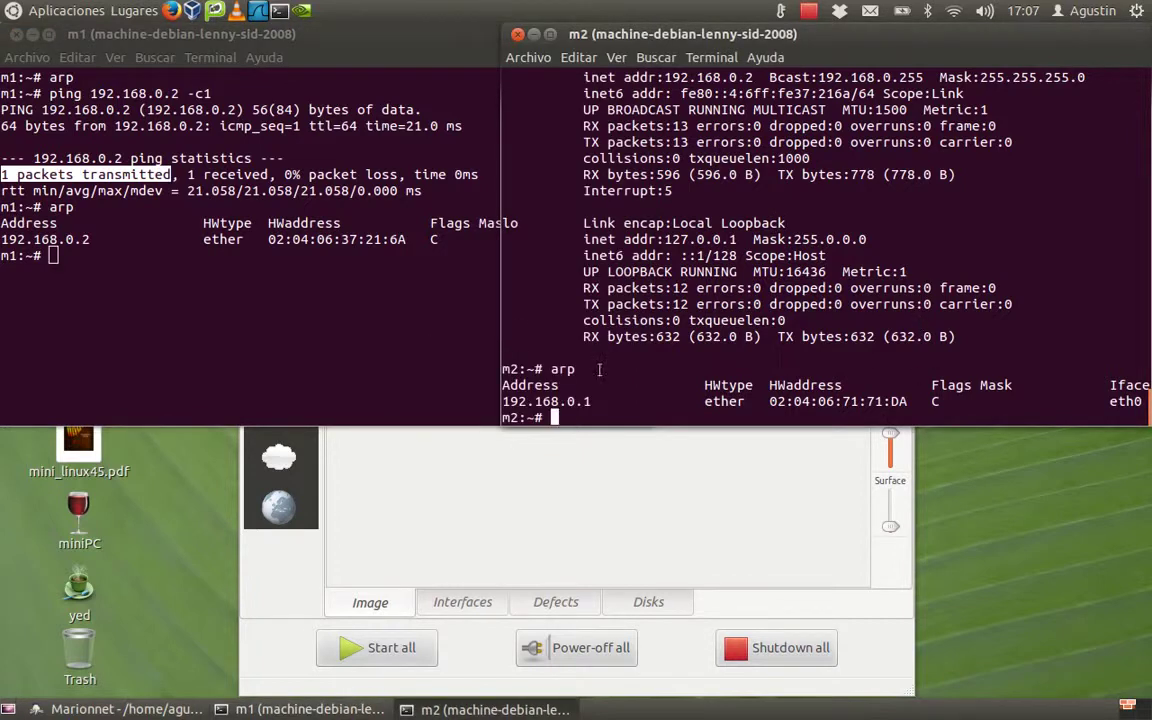
{"action": "left_click_drag", "start_coordinate": [504, 401], "coordinate": [588, 401]}
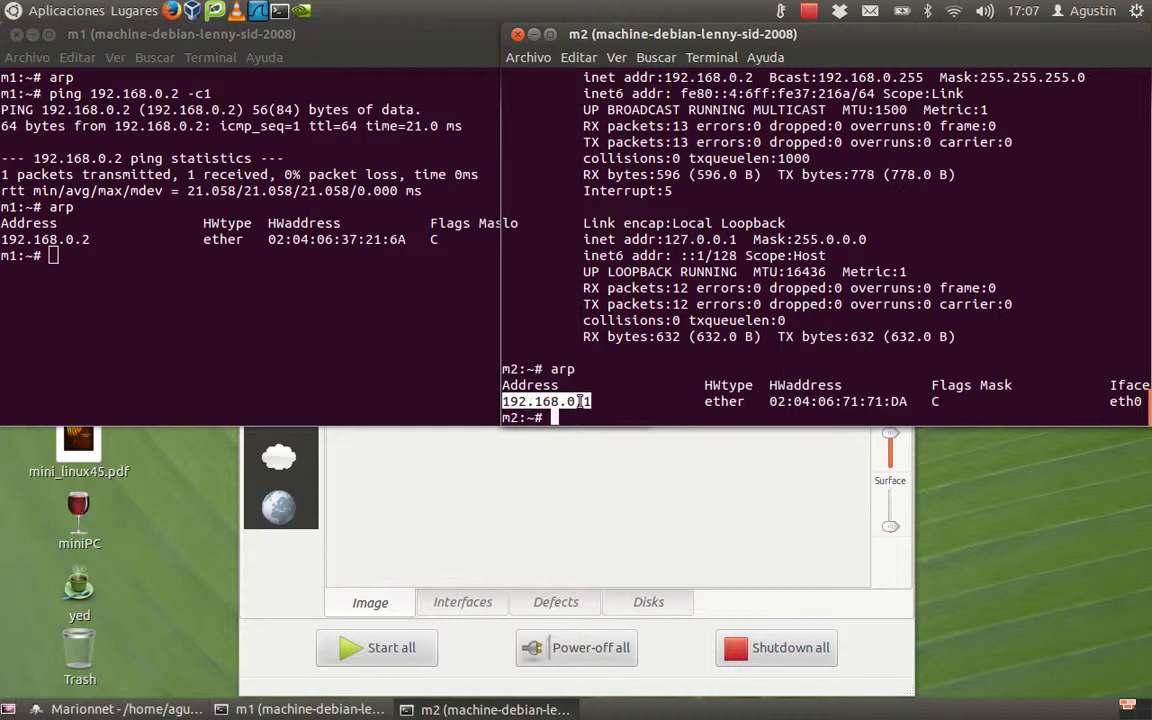
Highlight the hardware address in m2's ARP table, and run ifconfig on m1 to highlight the matching eth0 hardware address
{"action": "left_click", "coordinate": [772, 401]}
{"action": "left_click_drag", "start_coordinate": [772, 401], "coordinate": [909, 401]}
{"action": "left_click", "coordinate": [334, 263]}
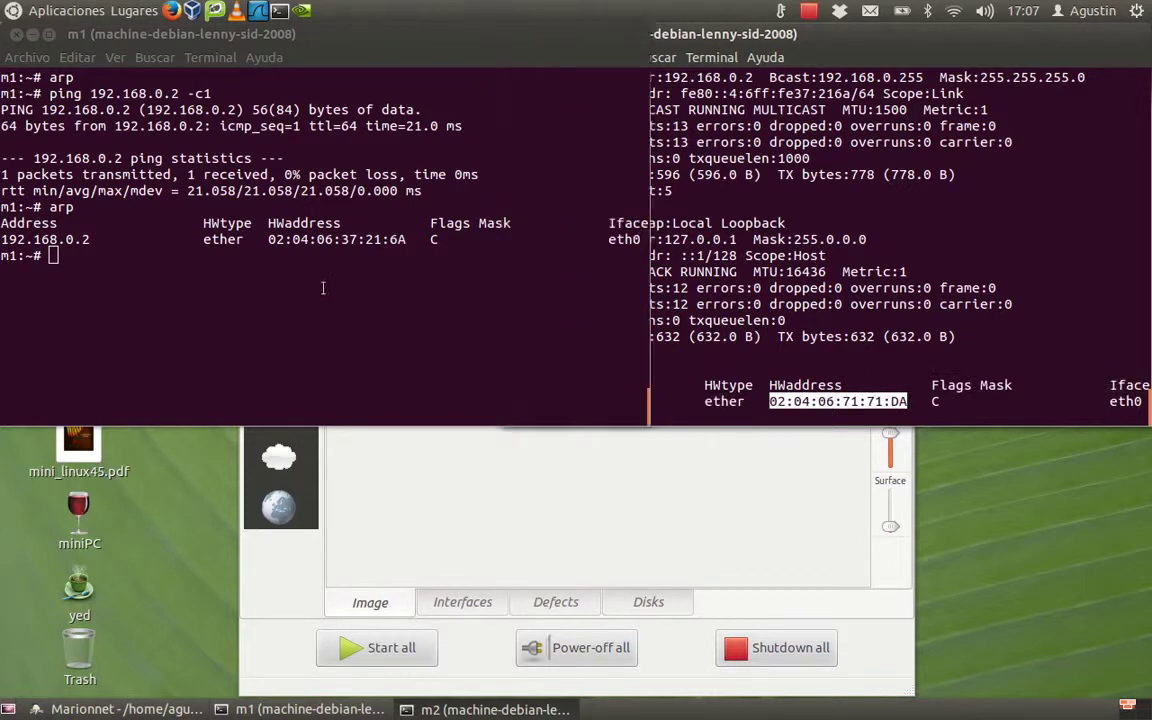
{"action": "type", "text": "ifconf"}
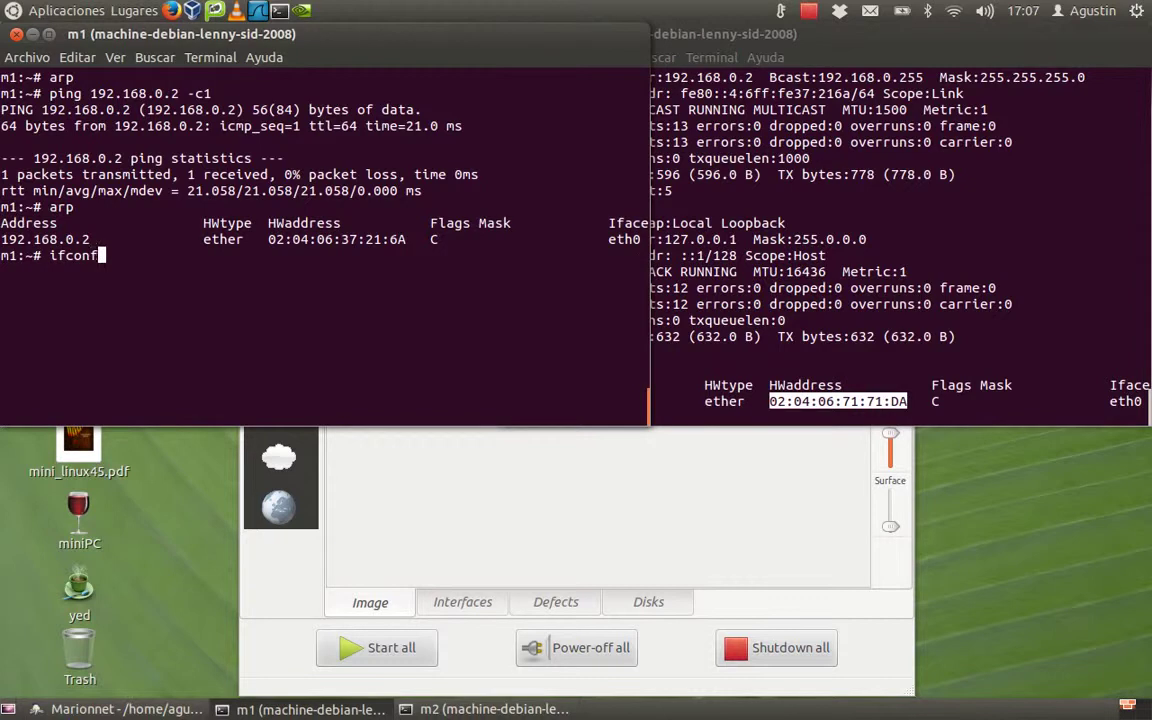
{"action": "type", "text": "ig"}
{"action": "key", "text": "Return"}
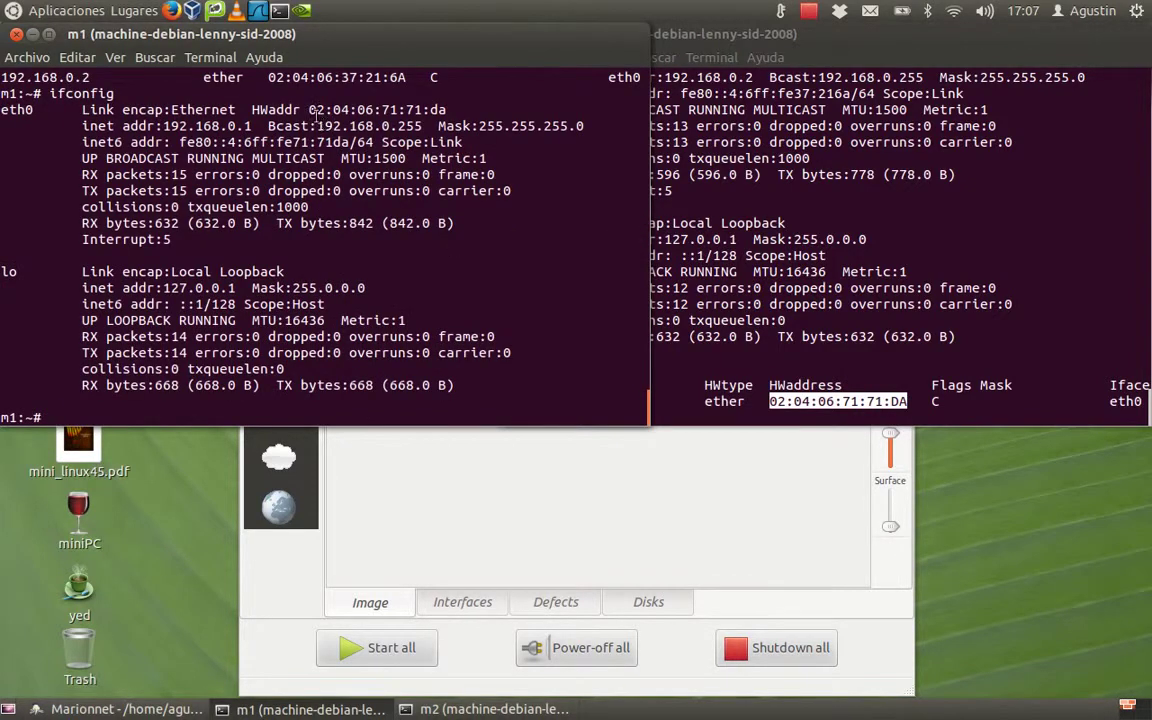
{"action": "left_click_drag", "start_coordinate": [309, 109], "coordinate": [453, 110]}
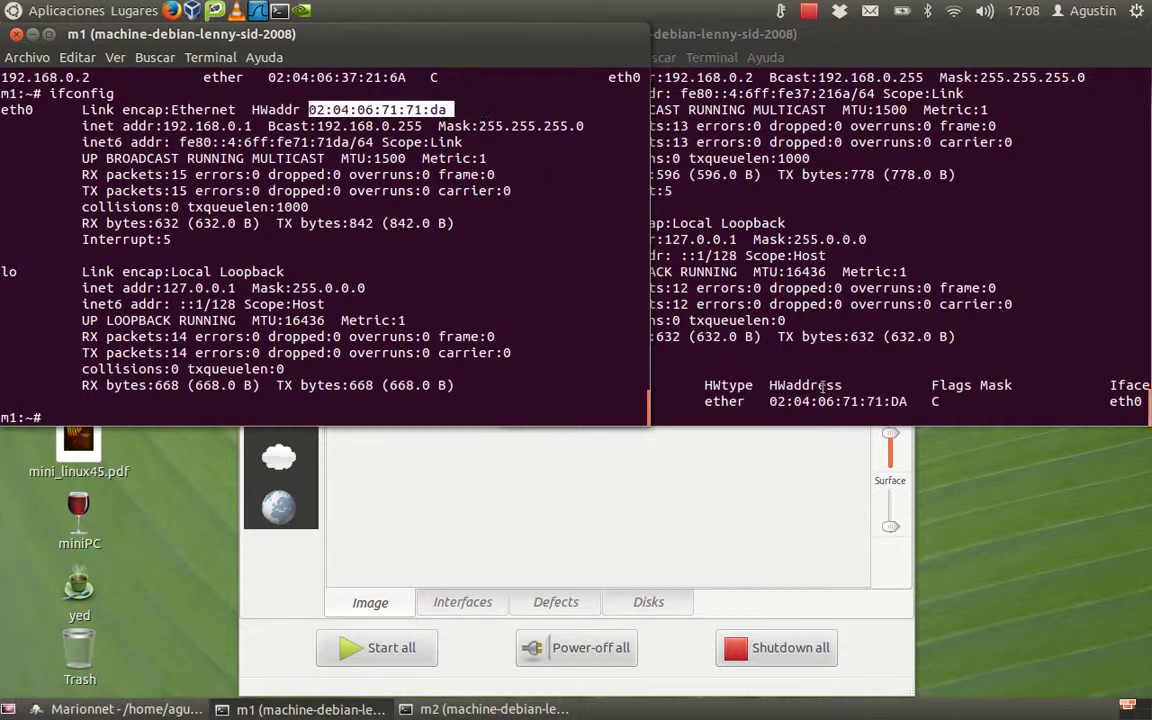
Highlight the flag of the entry in m2's ARP table and review the earlier ifconfig output for eth0 on m2
{"action": "left_click", "coordinate": [934, 400]}
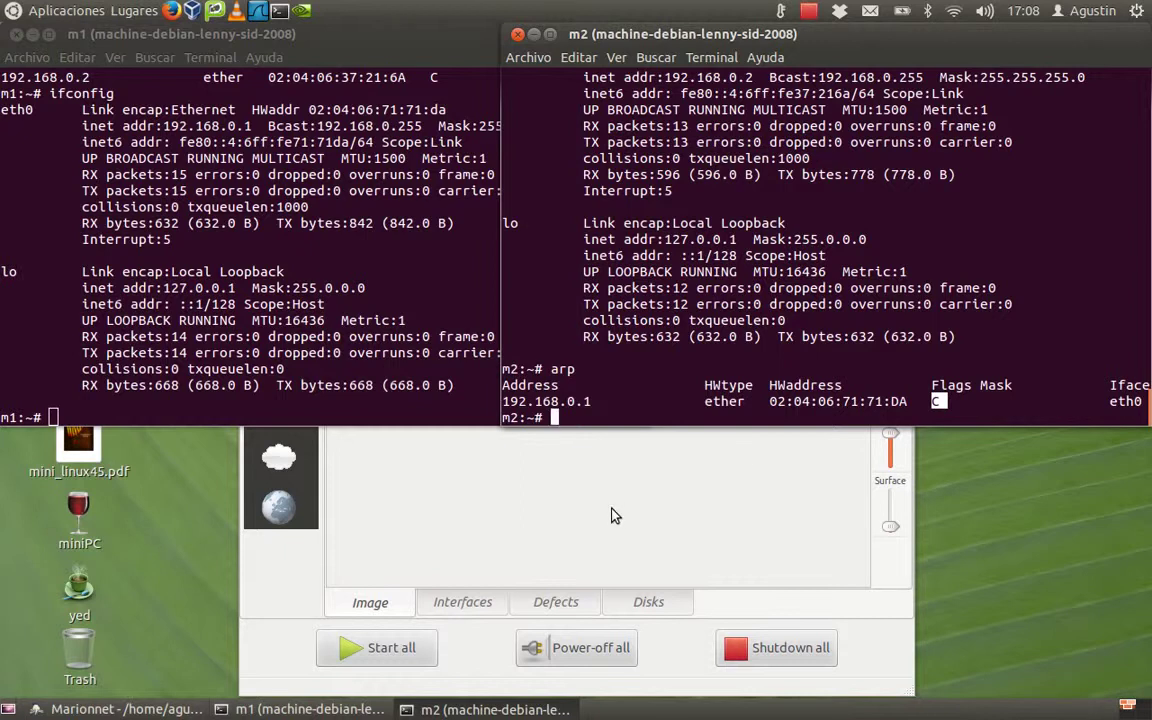
{"action": "left_click", "coordinate": [327, 408]}
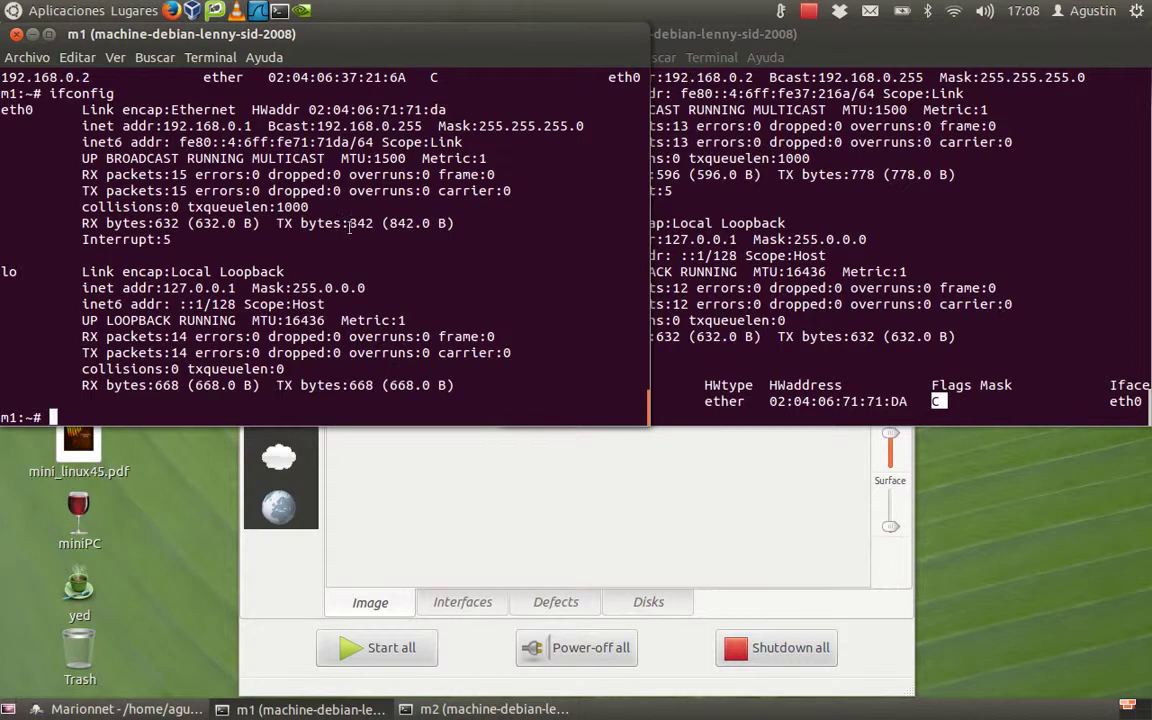
{"action": "left_click", "coordinate": [905, 195]}
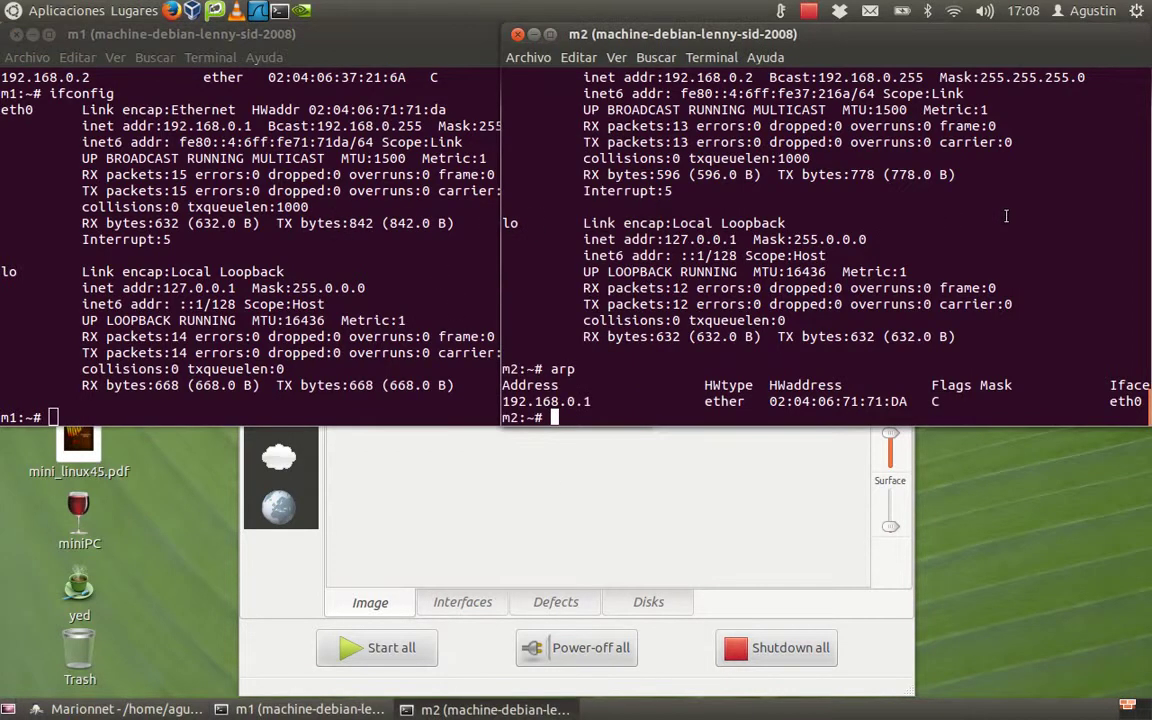
{"action": "type", "text": "ifconfig"}
{"action": "key", "text": "Return"}
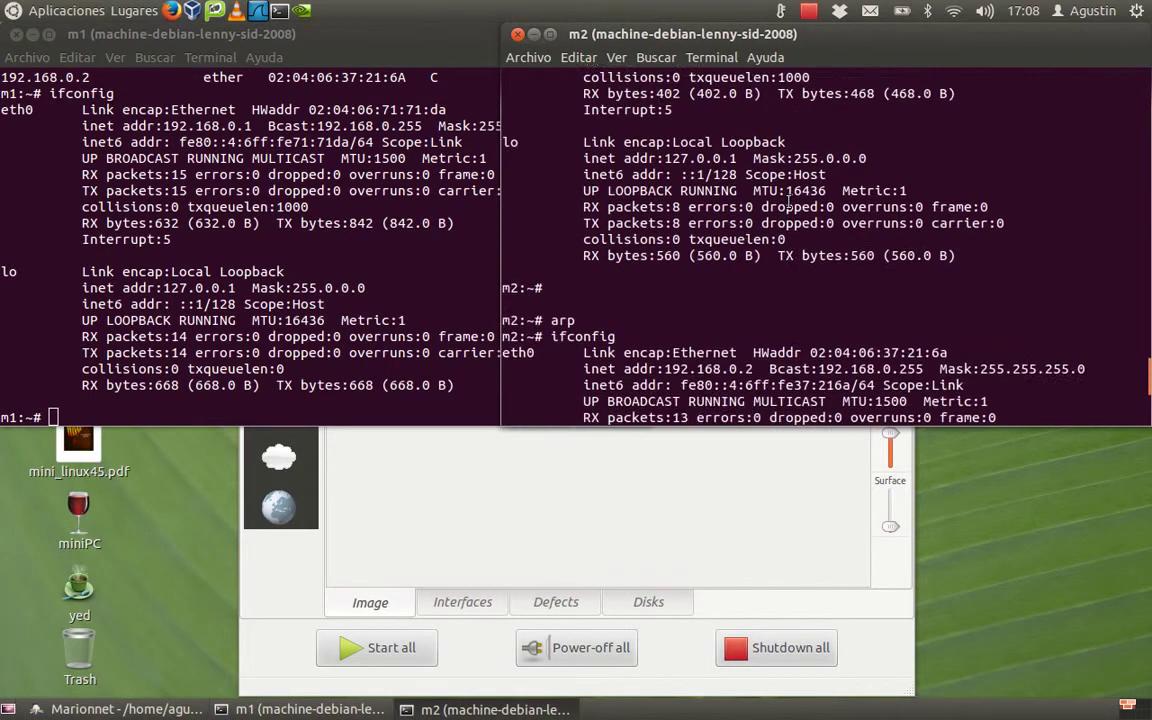
{"action": "scroll", "coordinate": [789, 200], "scroll_direction": "up", "scroll_amount": 4}
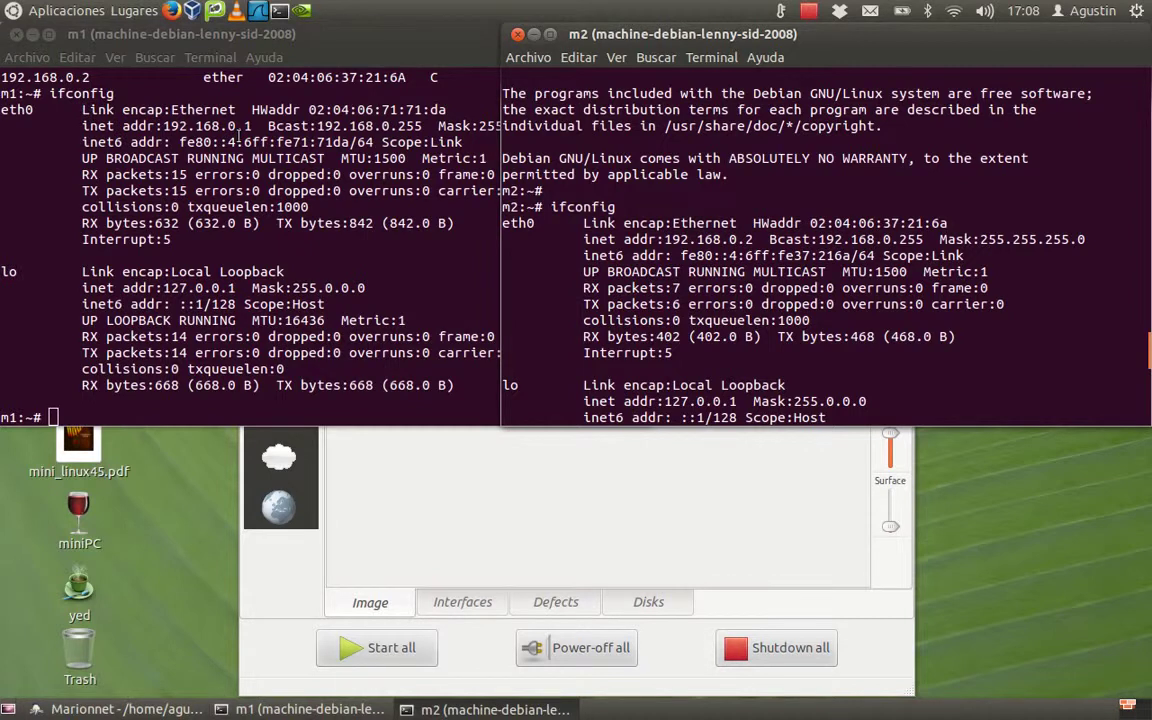
Try to ping m2 by its host name from m1
{"action": "left_click", "coordinate": [132, 340]}
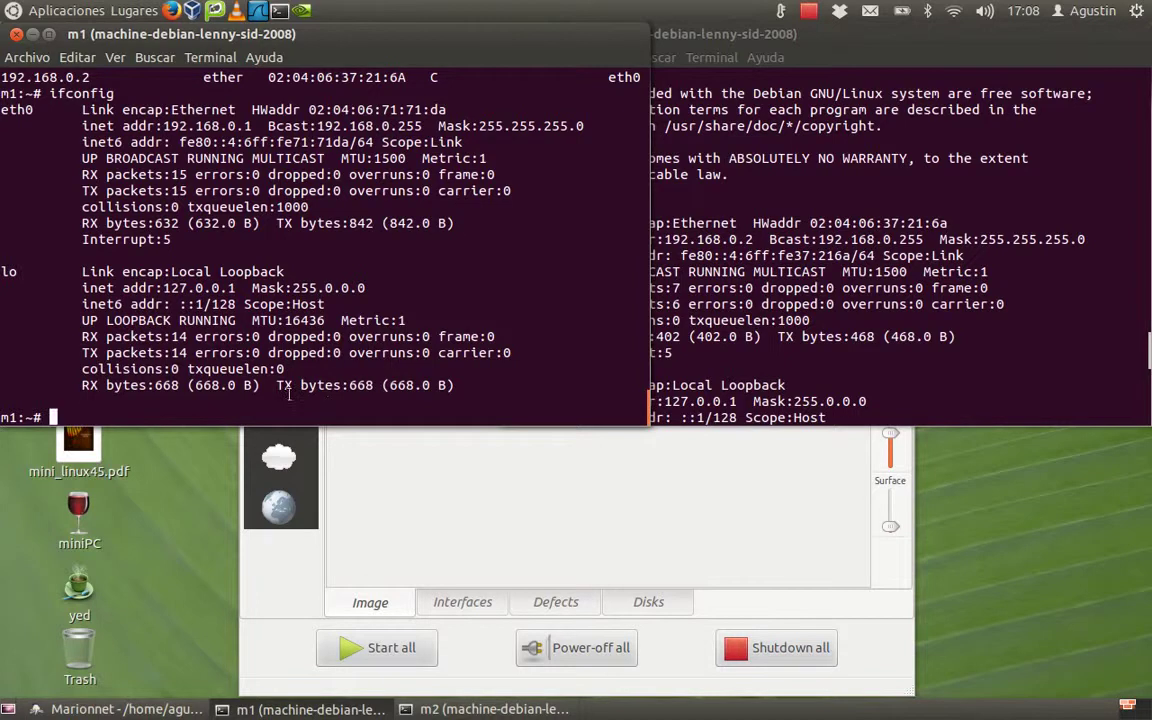
{"action": "type", "text": "ping m2"}
{"action": "key", "text": "Return"}
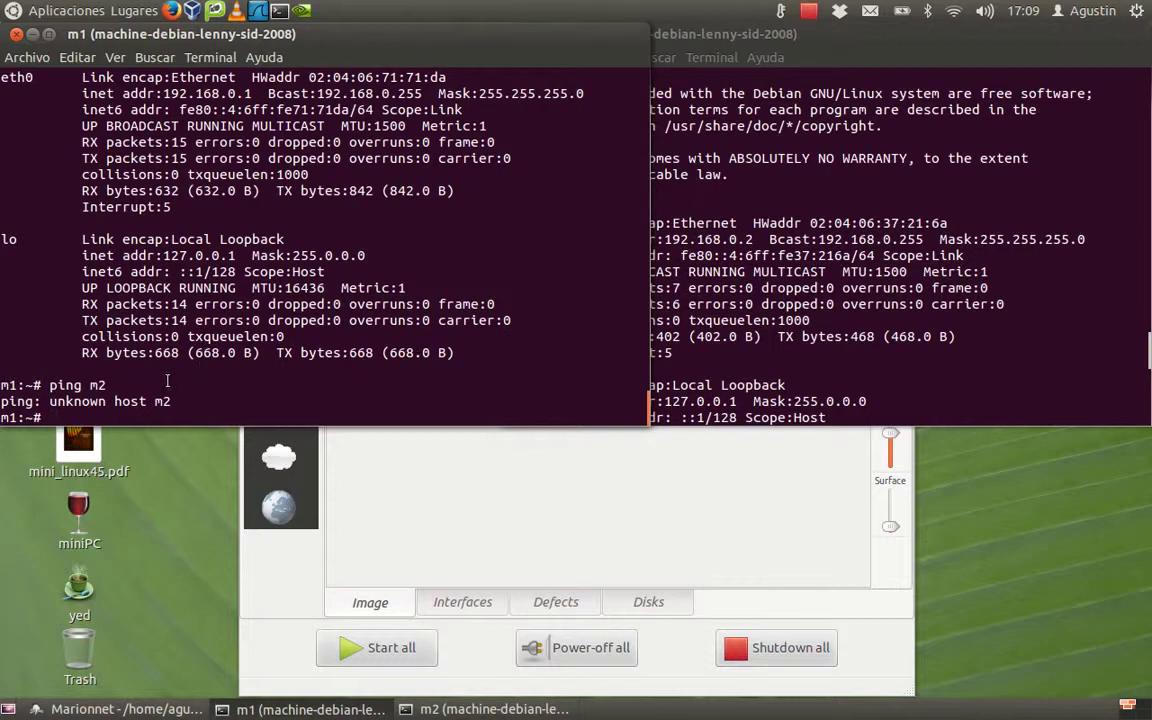
Try to ping m1 by its host name from m2
{"action": "left_click", "coordinate": [952, 361]}
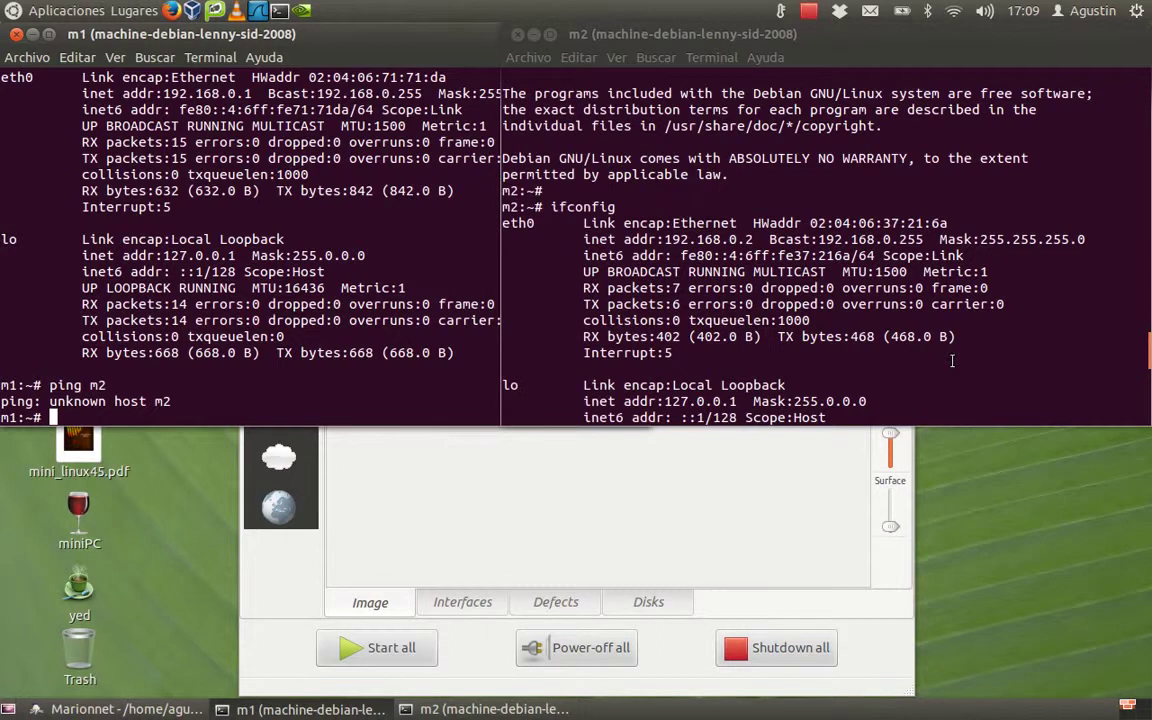
{"action": "left_click", "coordinate": [952, 361]}
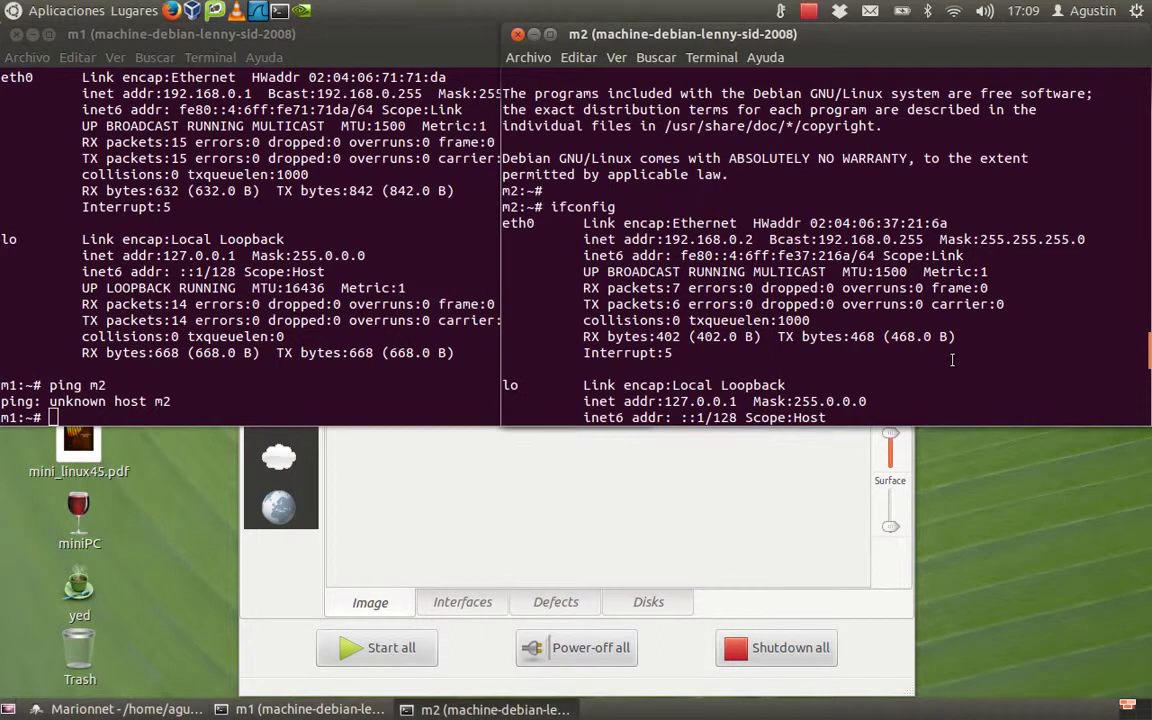
{"action": "type", "text": "arp"}
{"action": "key", "text": "Return"}
{"action": "type", "text": "ping m1"}
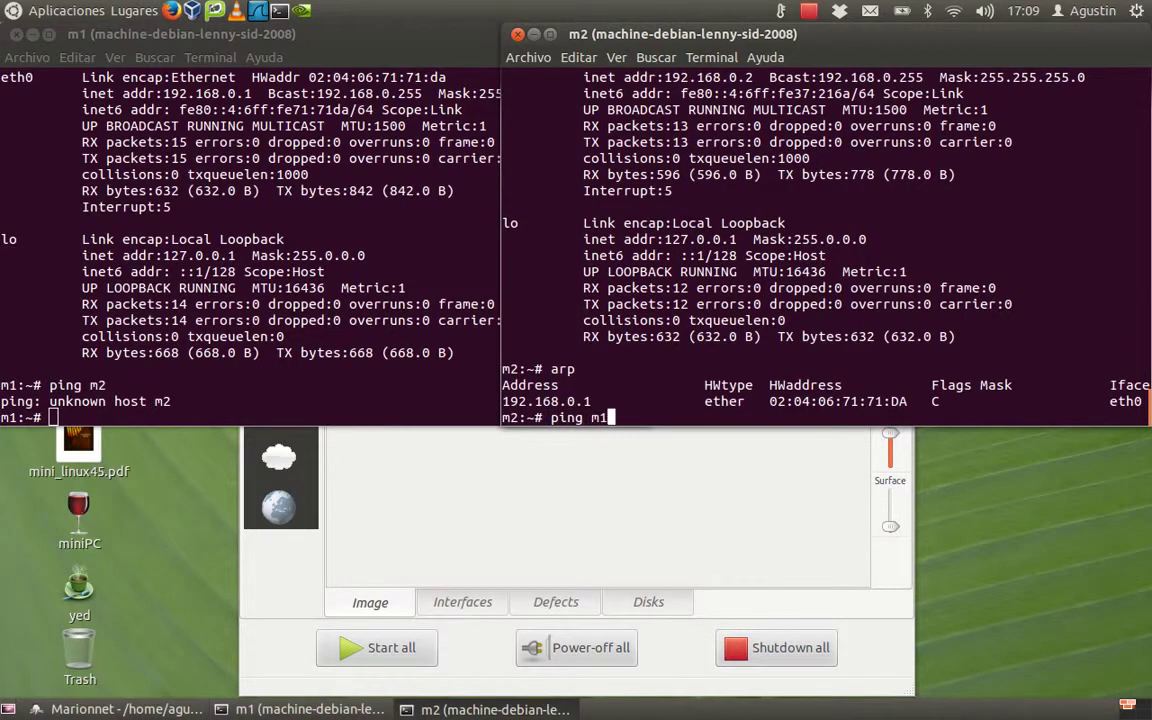
{"action": "key", "text": "Return"}
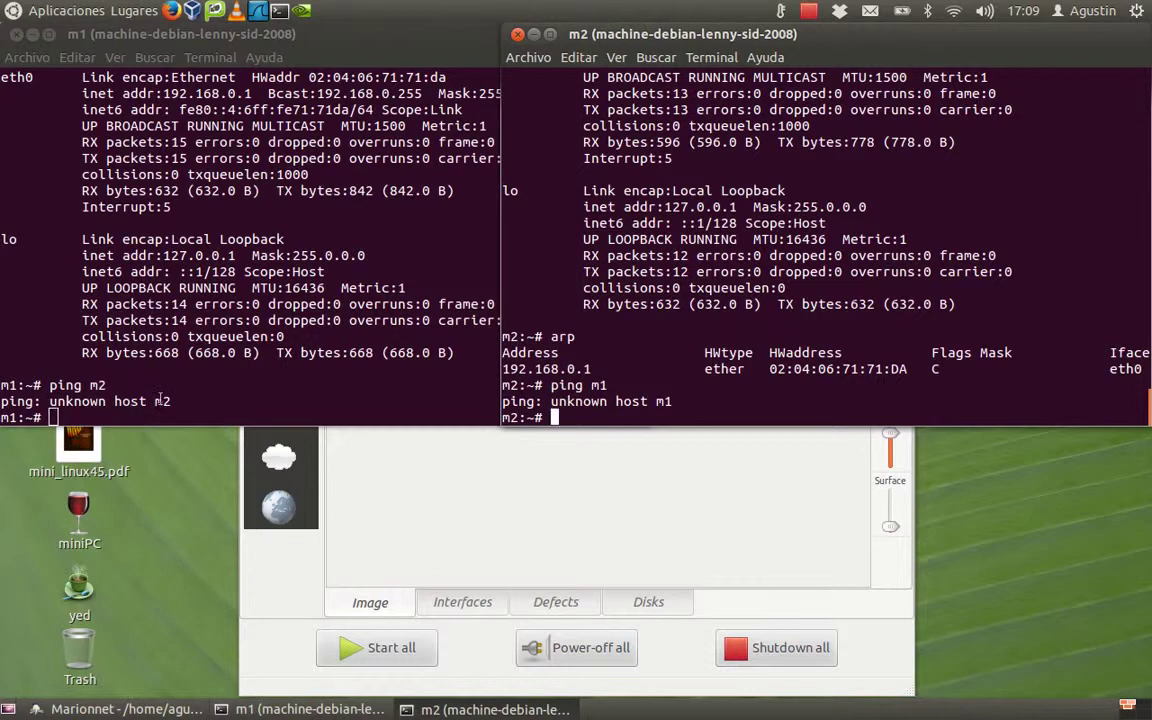
Open the file /etc/hosts in nano on m1
{"action": "left_click", "coordinate": [66, 414]}
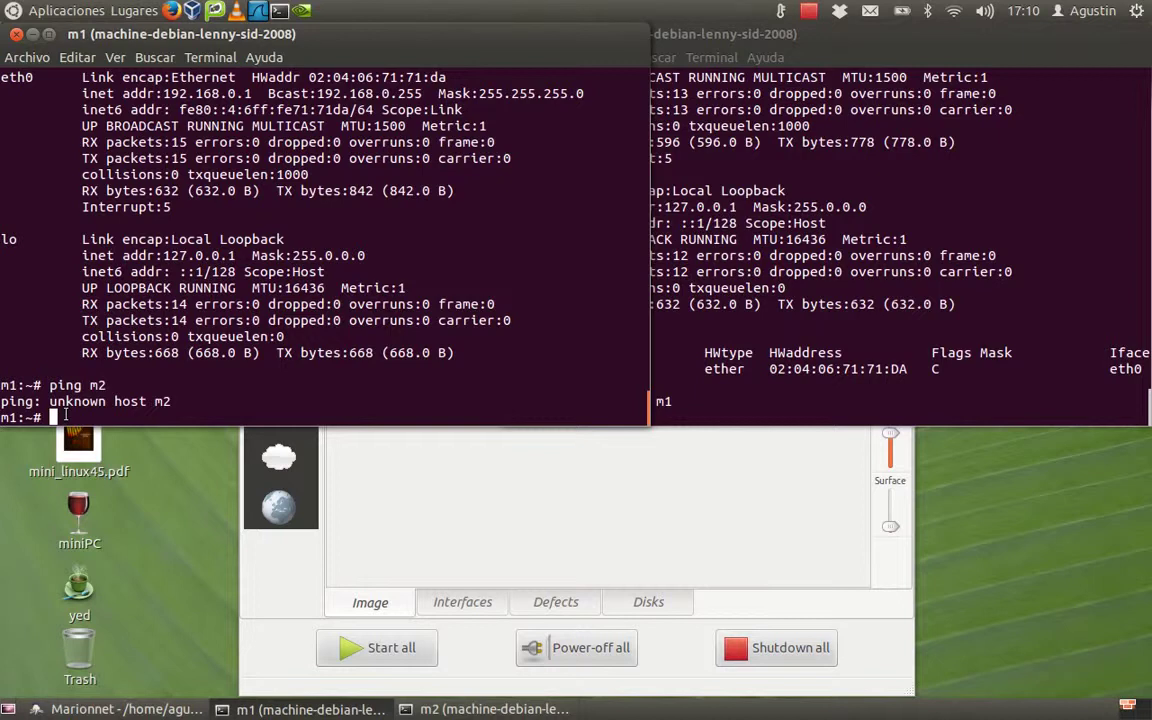
{"action": "type", "text": "nano /etc"}
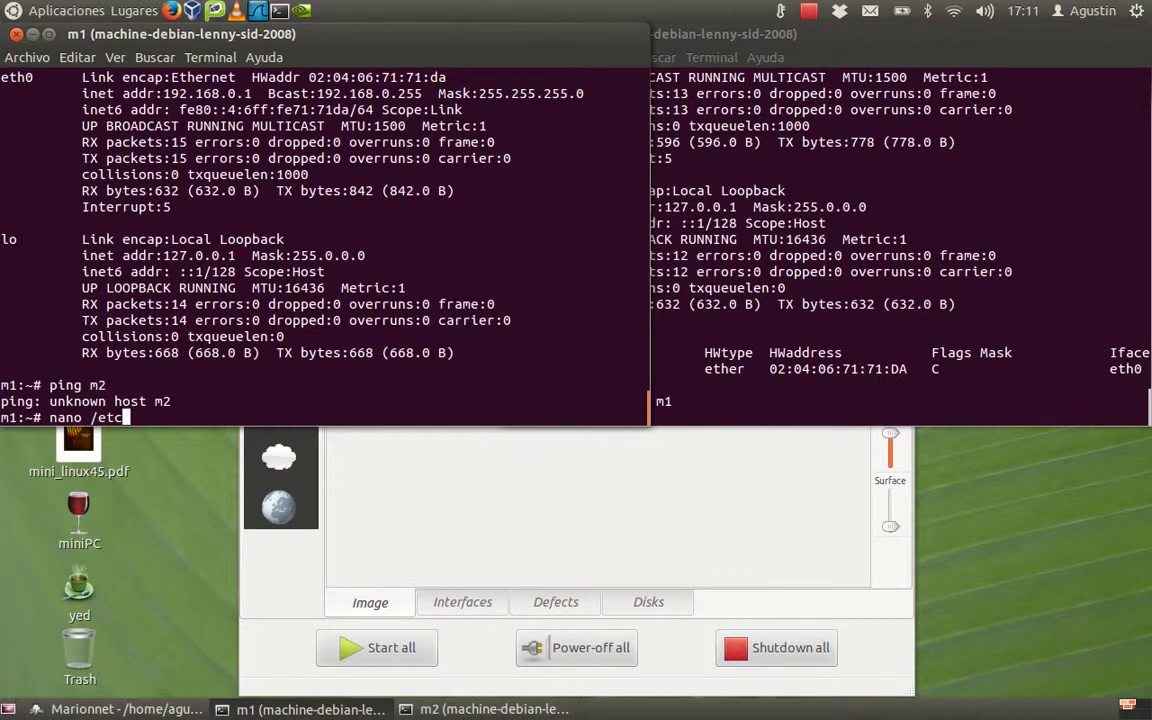
{"action": "type", "text": "/hosts"}
{"action": "key", "text": "Return"}
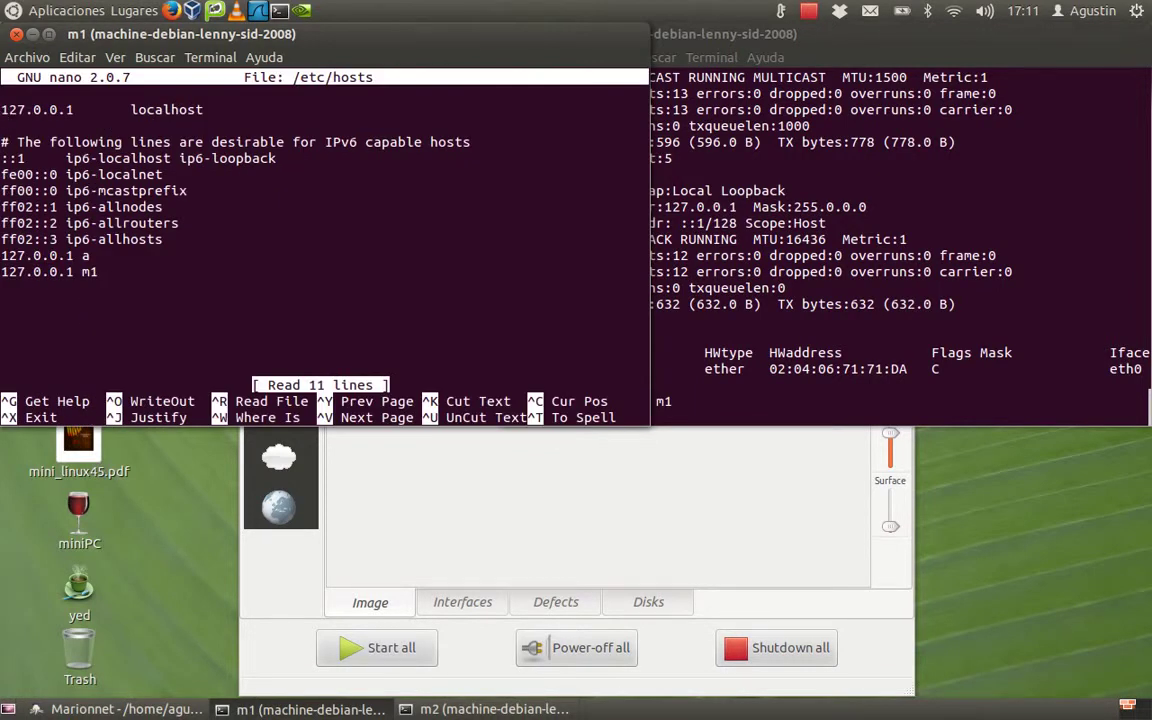
Add the entries "192.168.0.1 m1" and "192.168.0.2 m2" below a blank line at the end of m1's hosts file
{"action": "key", "text": "Down"}
{"action": "key", "text": "Down"}
{"action": "key", "text": "Down"}
{"action": "key", "text": "Down"}
{"action": "key", "text": "Down"}
{"action": "key", "text": "Down"}
{"action": "key", "text": "Down"}
{"action": "key", "text": "Down"}
{"action": "key", "text": "Down"}
{"action": "key", "text": "Down"}
{"action": "key", "text": "Right"}
{"action": "key", "text": "Right"}
{"action": "key", "text": "Right"}
{"action": "key", "text": "Right"}
{"action": "key", "text": "Right"}
{"action": "key", "text": "Right"}
{"action": "key", "text": "Right"}
{"action": "key", "text": "Right"}
{"action": "key", "text": "Right"}
{"action": "key", "text": "Right"}
{"action": "key", "text": "Right"}
{"action": "key", "text": "Right"}
{"action": "key", "text": "Return"}
{"action": "key", "text": "Return"}
{"action": "type", "text": "192.168.0.1"}
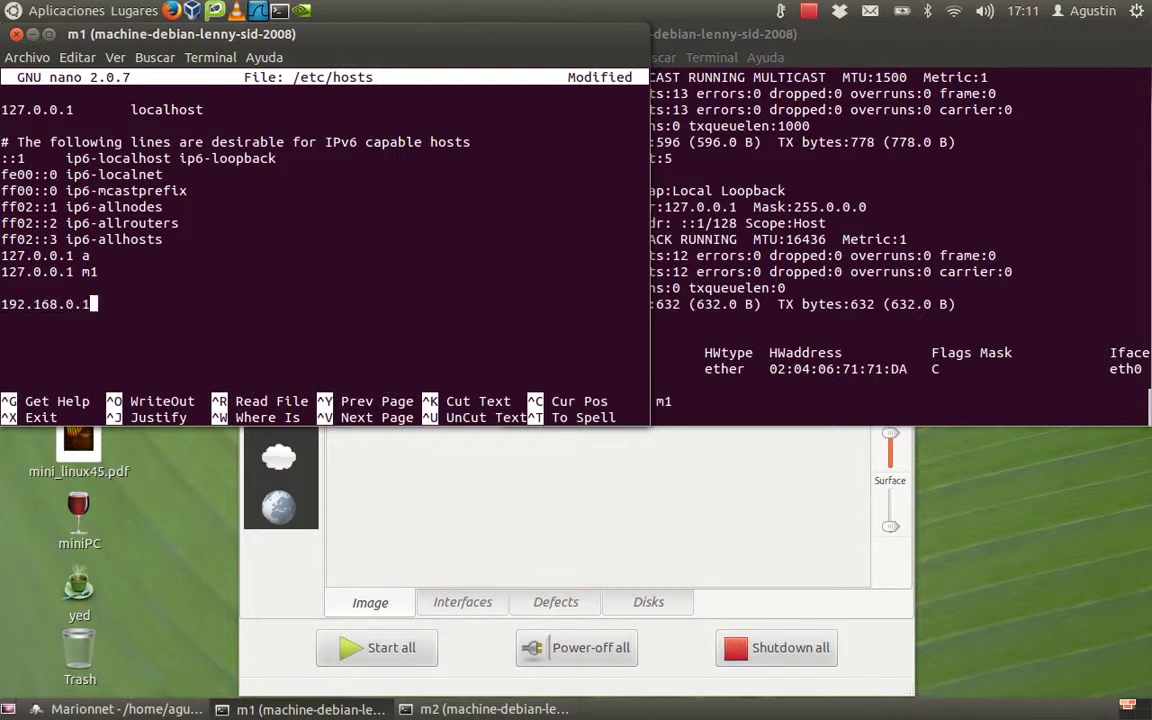
{"action": "type", "text": " m1"}
{"action": "key", "text": "Return"}
{"action": "type", "text": "192.168.0.2 m"}
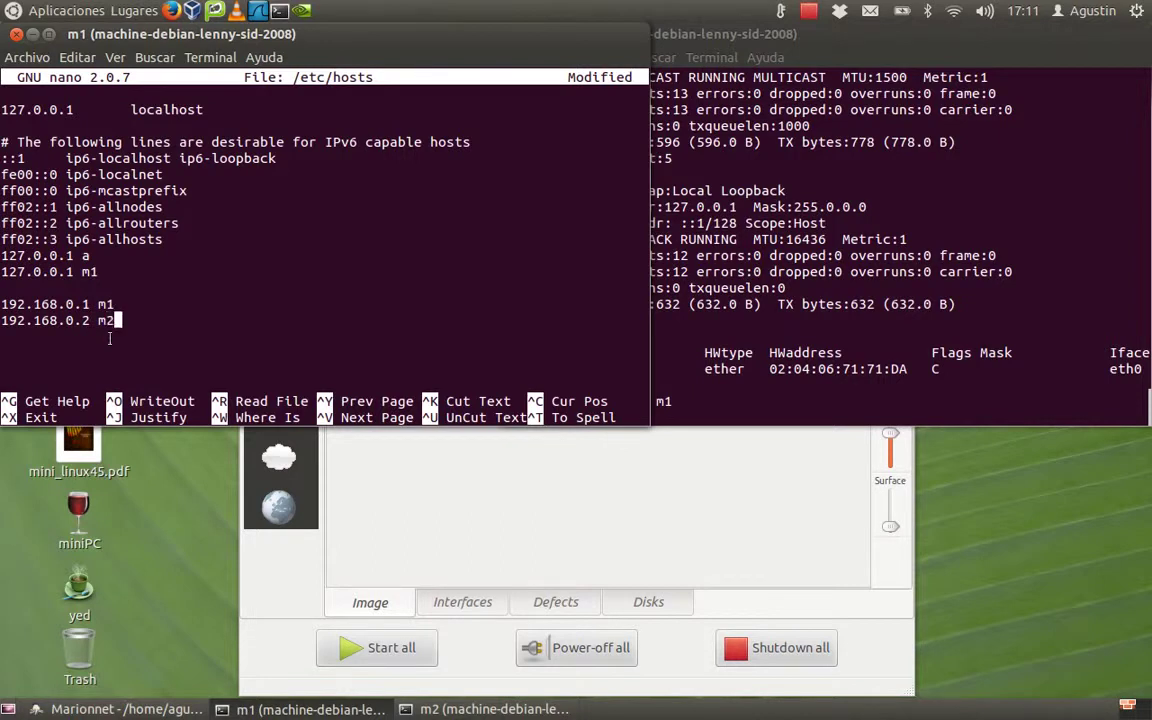
{"action": "type", "text": "2"}
Align the host names m1 and m2 in the two new entries with a tab after each IP address
{"action": "left_click", "coordinate": [99, 304]}
{"action": "key", "text": "Tab"}
{"action": "left_click", "coordinate": [101, 320]}
{"action": "key", "text": "Tab"}
{"action": "key", "text": "End"}
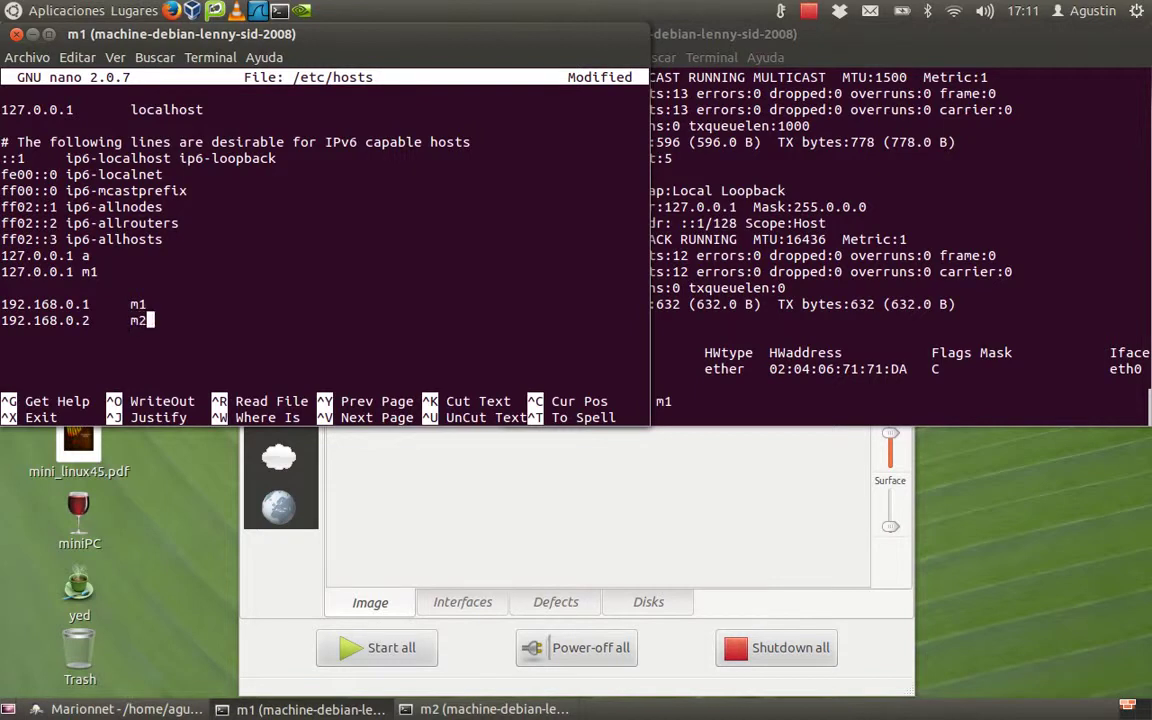
Save /etc/hosts on m1 and exit nano
{"action": "left_click", "coordinate": [135, 288]}
{"action": "key", "text": "ctrl+o"}
{"action": "key", "text": "Return"}
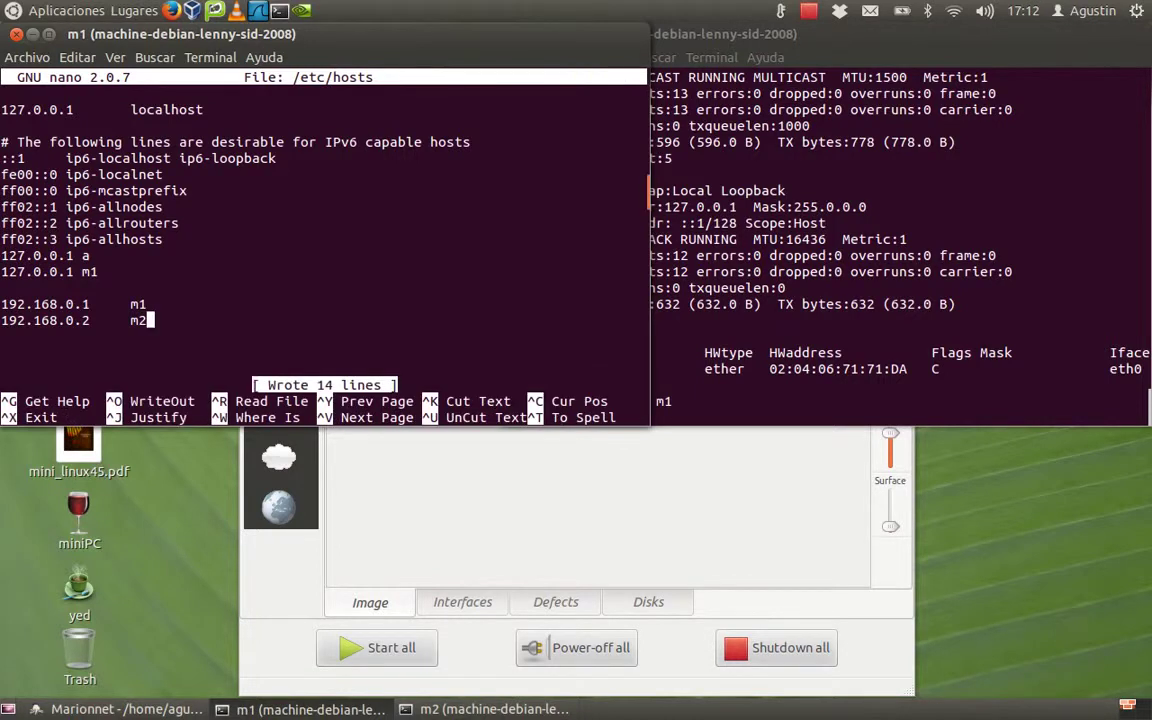
{"action": "key", "text": "ctrl+x"}
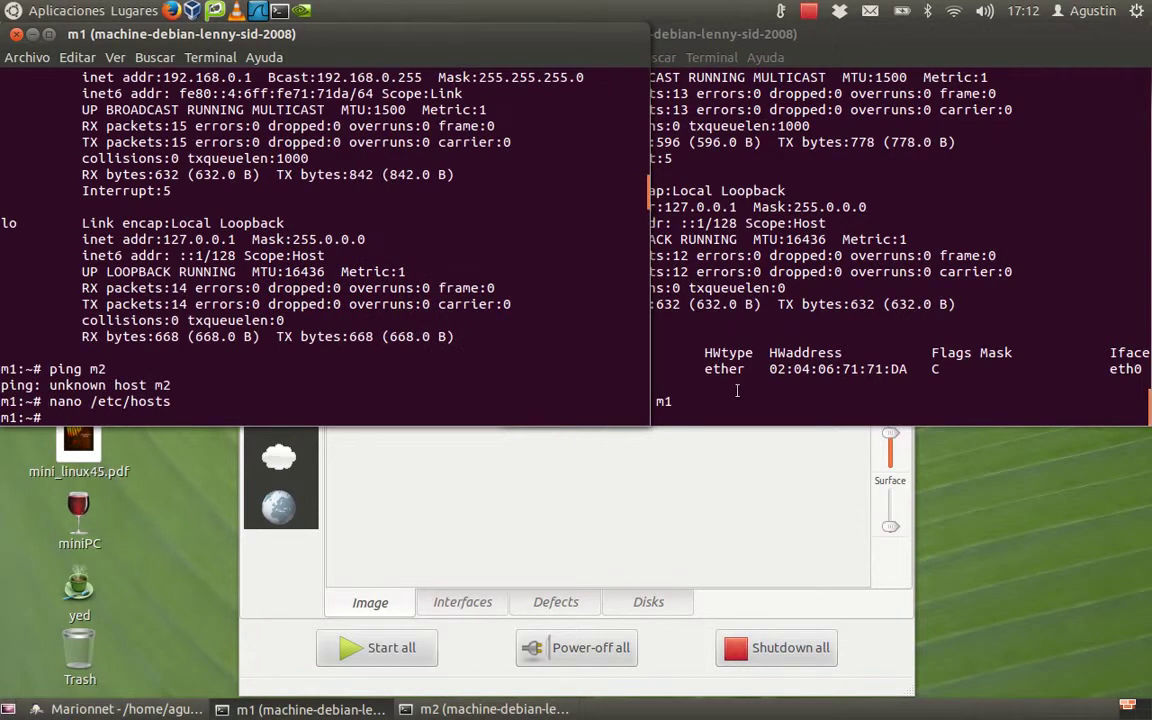
Open the file /etc/hosts in nano on m2
{"action": "left_click", "coordinate": [736, 388]}
{"action": "type", "text": "nano /"}
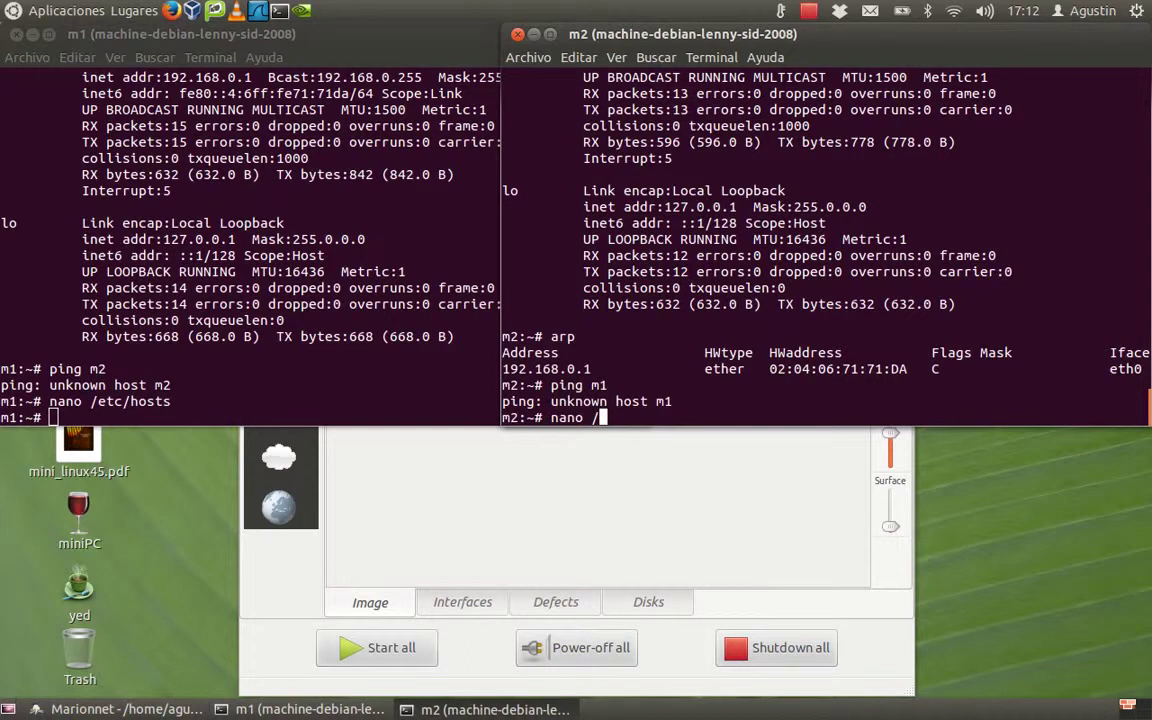
{"action": "type", "text": "etc/hosts"}
{"action": "key", "text": "Return"}
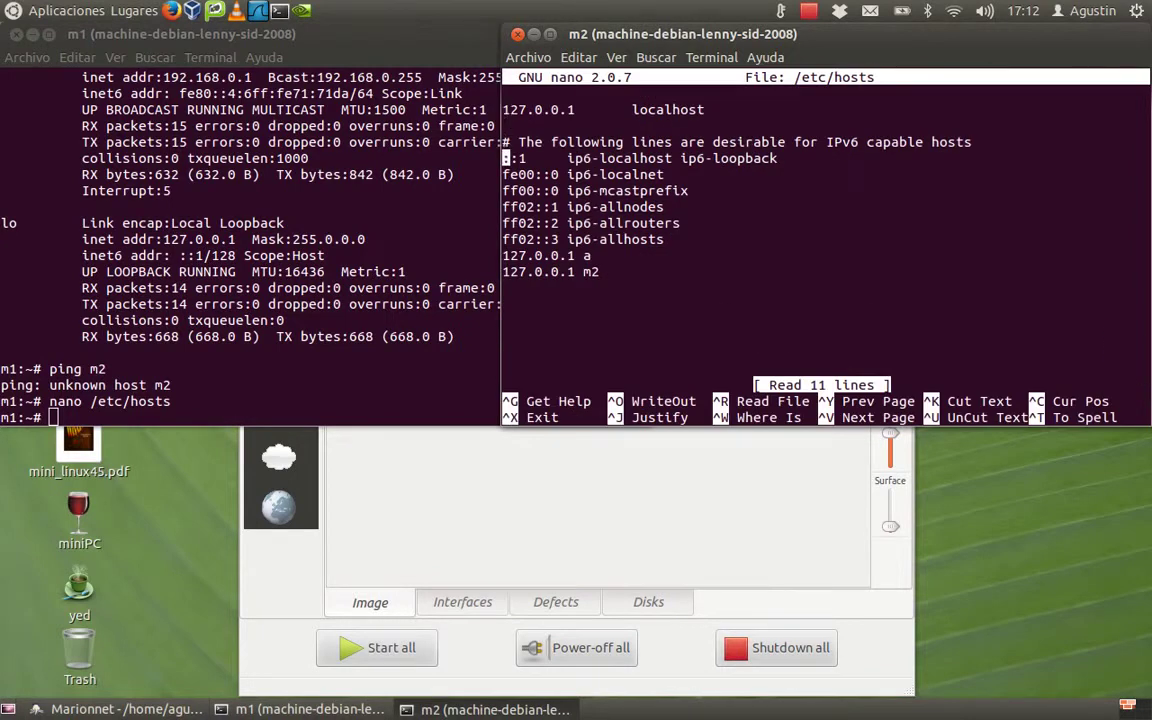
Add tab-separated entries for 192.168.0.1 m1 and 192.168.0.2 m2 below a blank line at the end of m2's hosts file
{"action": "key", "text": "Return"}
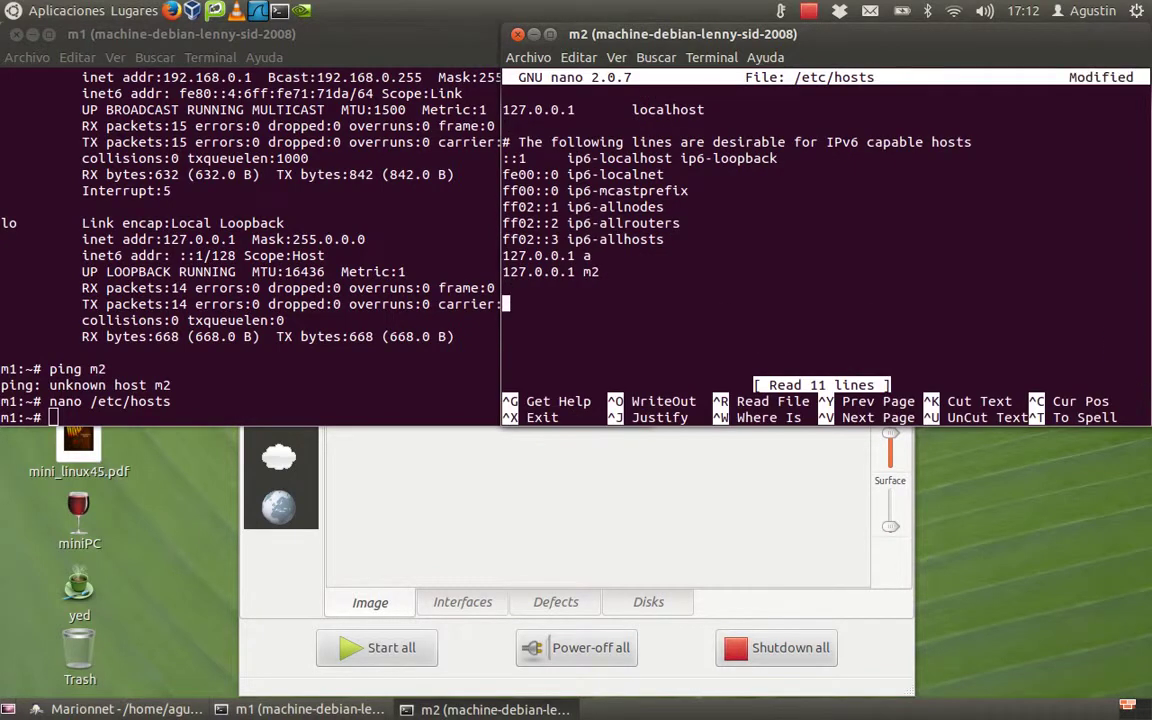
{"action": "type", "text": "192.168.0."}
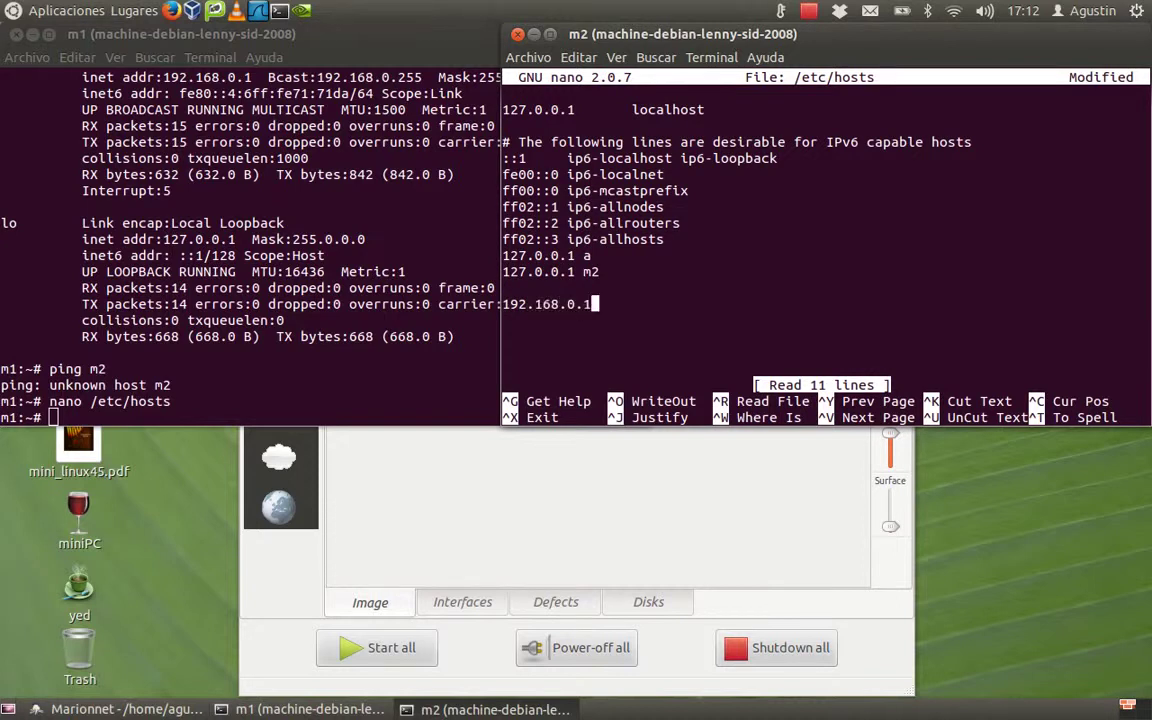
{"action": "type", "text": "1"}
{"action": "key", "text": "Tab"}
{"action": "type", "text": "m1"}
{"action": "key", "text": "Return"}
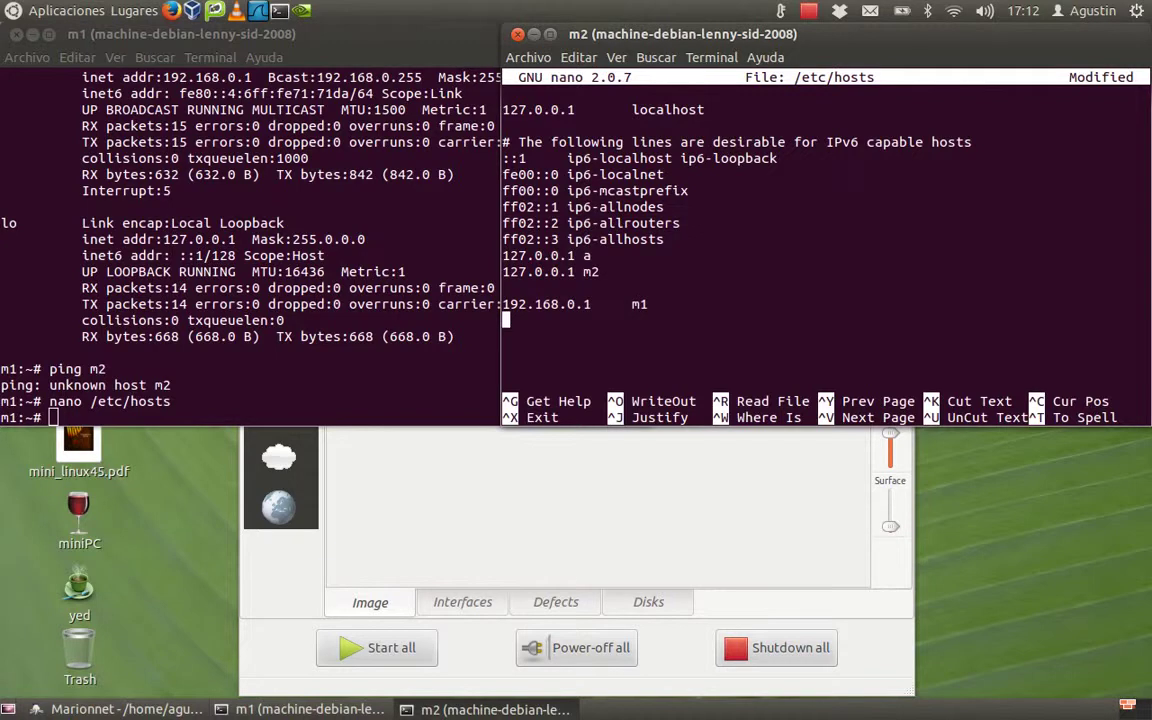
{"action": "type", "text": "192.168.0."}
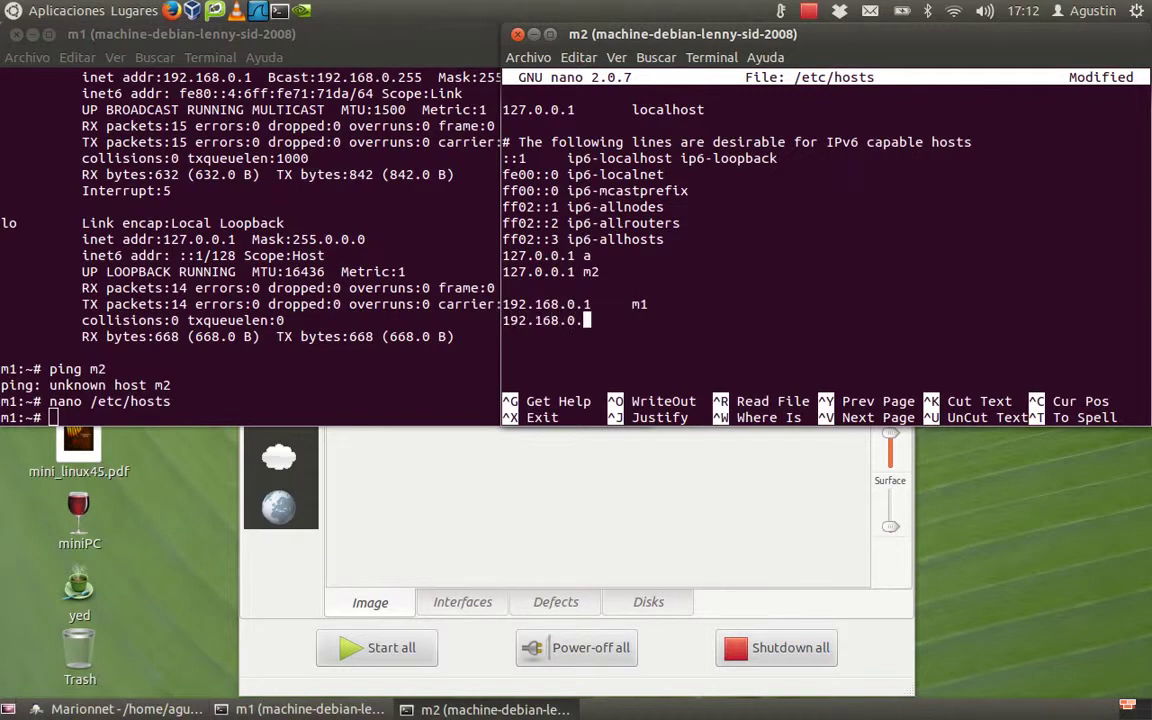
{"action": "type", "text": "2"}
{"action": "key", "text": "Tab"}
{"action": "type", "text": "m2"}
Save /etc/hosts on m2 and exit nano
{"action": "key", "text": "ctrl+o"}
{"action": "key", "text": "Return"}
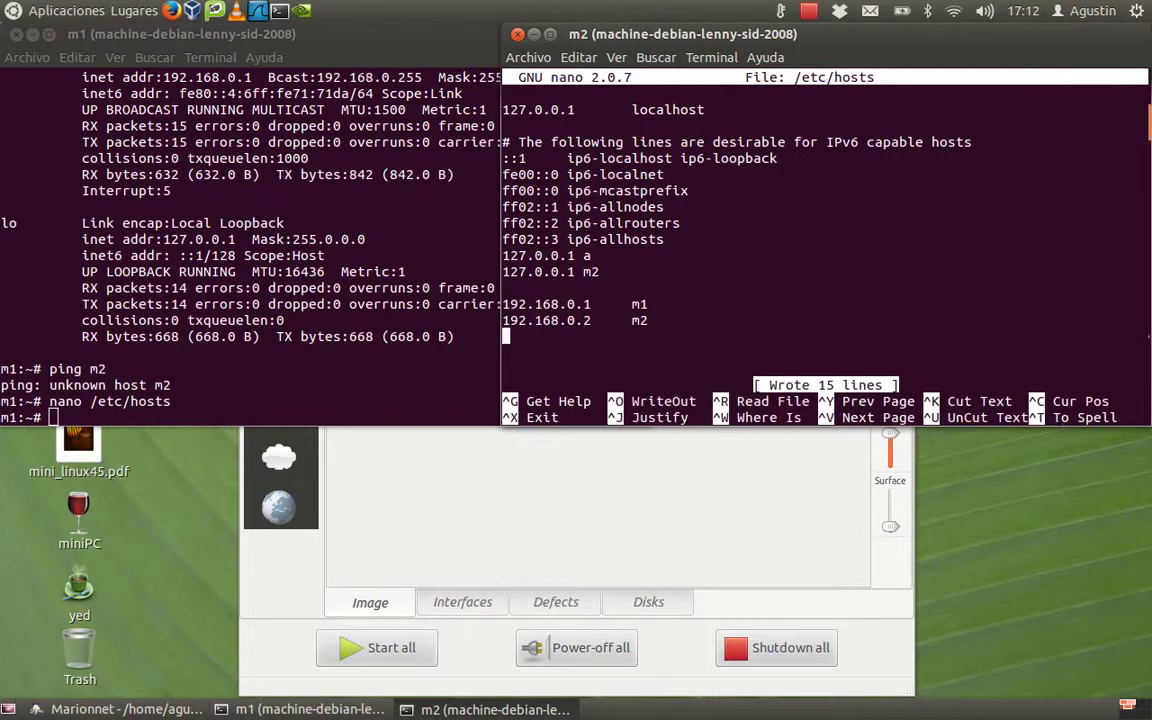
{"action": "key", "text": "ctrl+x"}
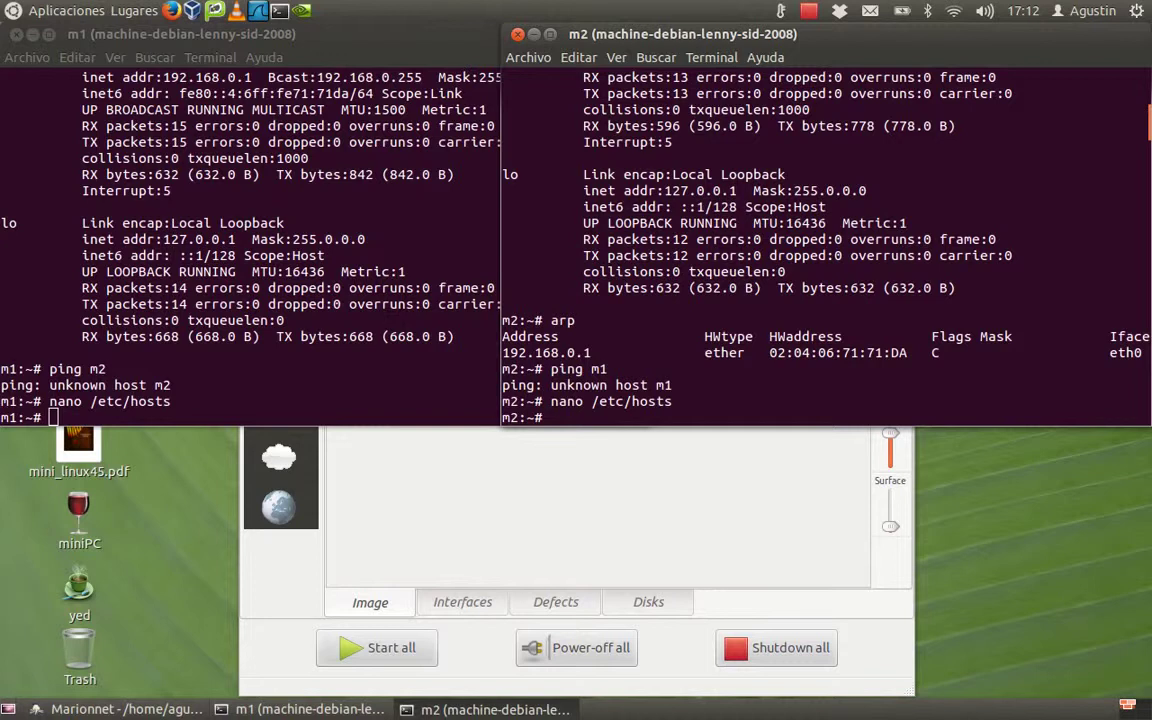
Ping m1 by its host name from m2 and stop the ping after several replies
{"action": "type", "text": "ping m1"}
{"action": "key", "text": "Return"}
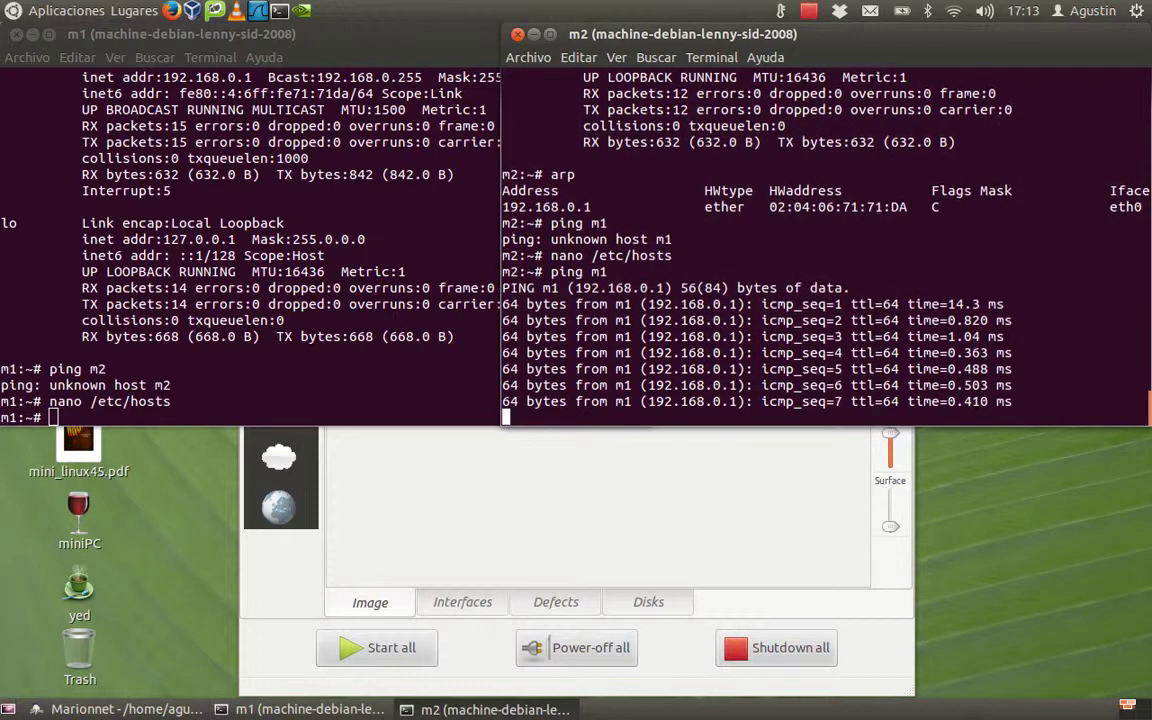
{"action": "key", "text": "ctrl+c"}
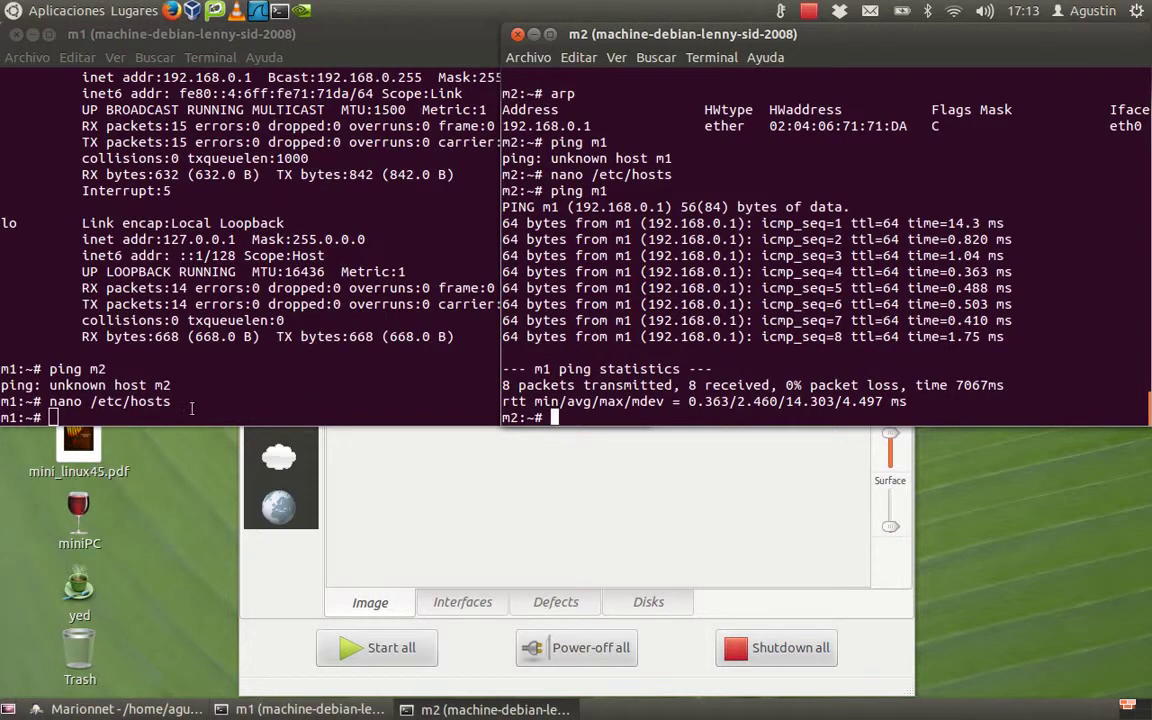
Ping m2 by its host name from m1
{"action": "left_click", "coordinate": [161, 370]}
{"action": "type", "text": "ping m"}
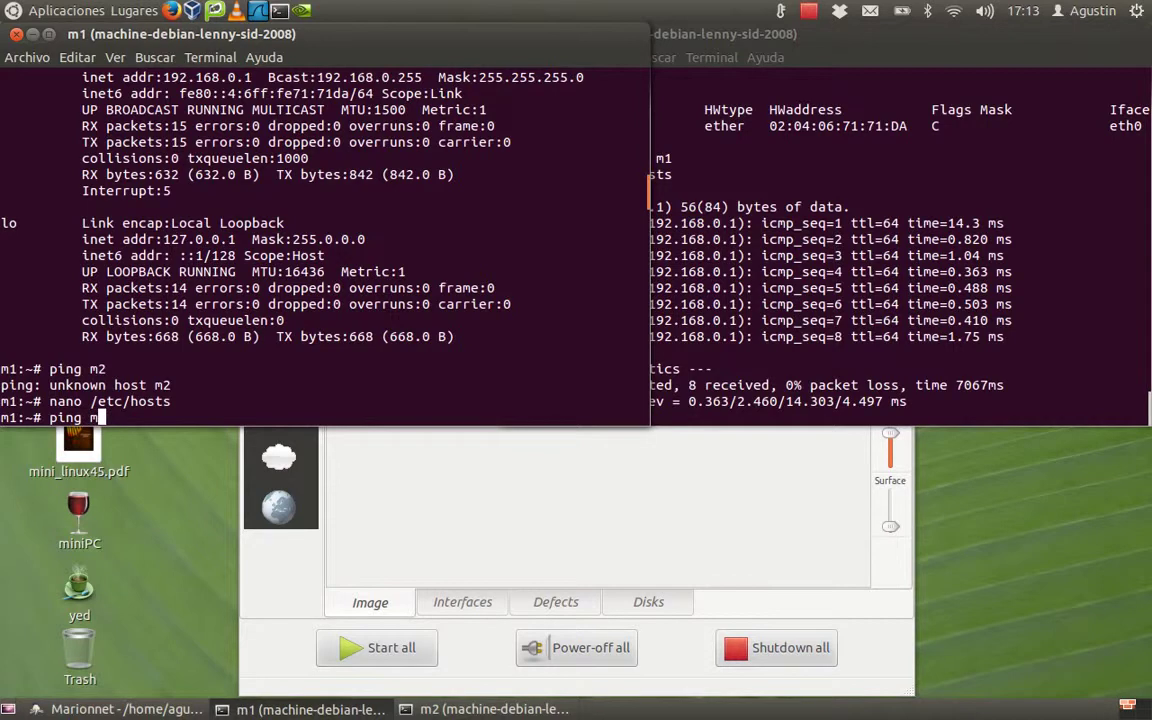
{"action": "type", "text": "2"}
{"action": "key", "text": "Return"}
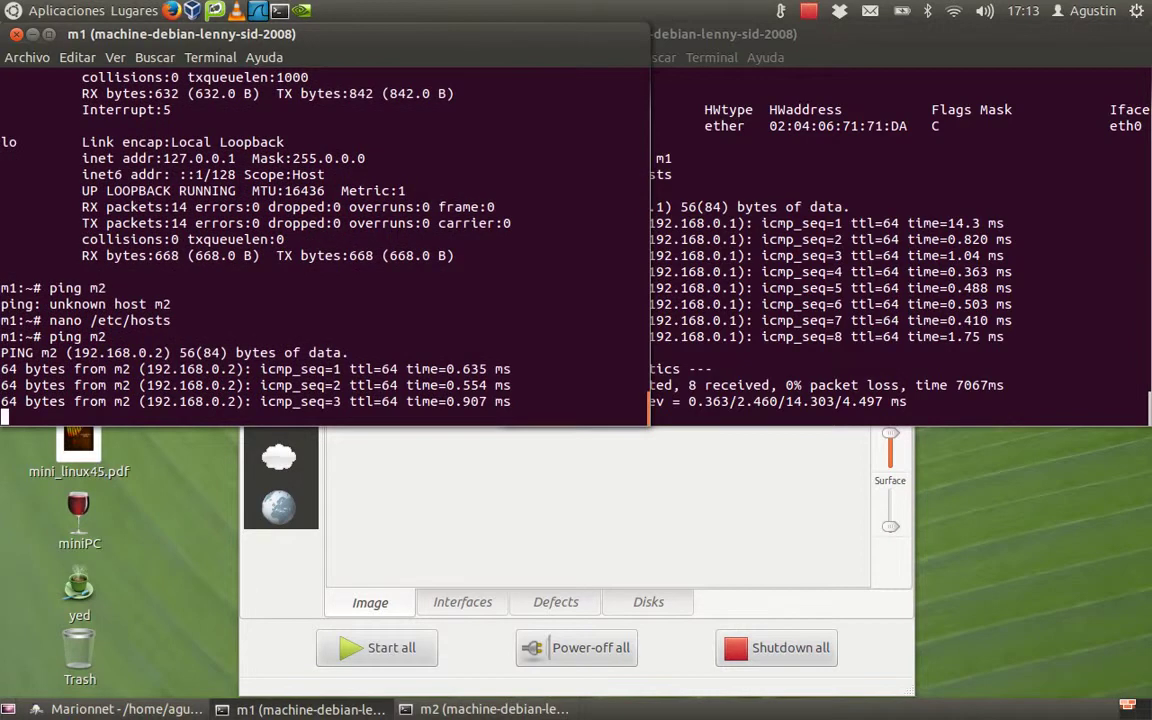
Stop the ping on m1, switch to Marionnet and add a machine named m3 with the label 192.168.0.3
{"action": "key", "text": "ctrl+c"}
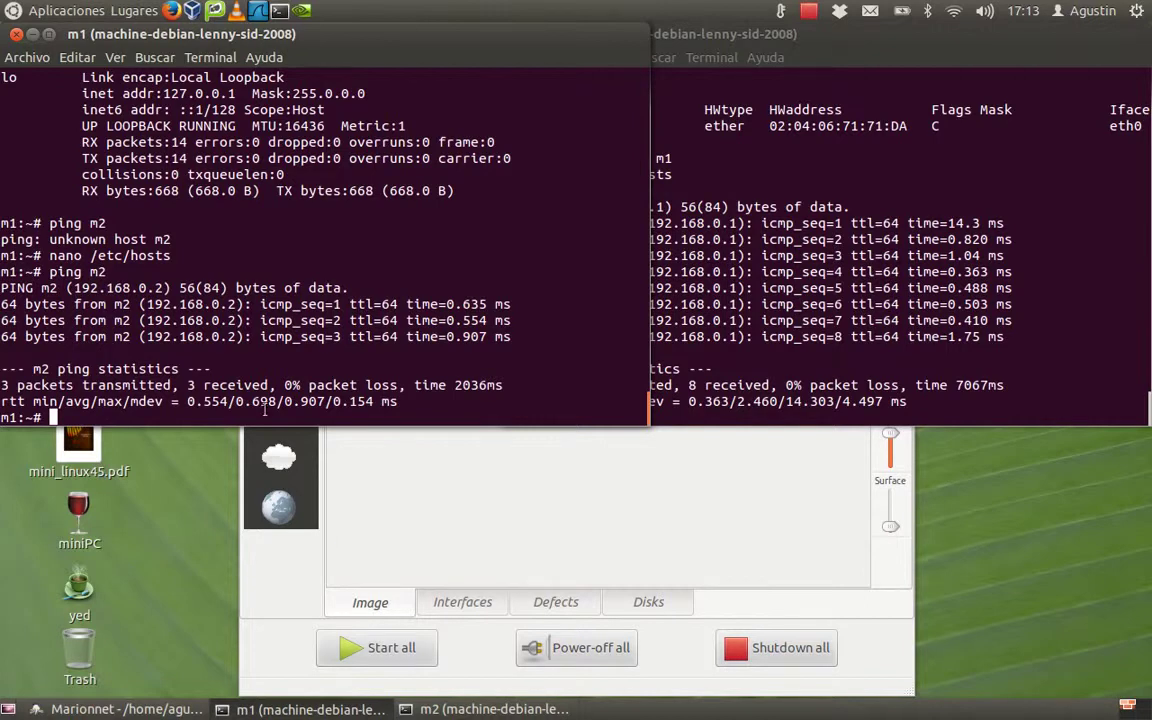
{"action": "left_click", "coordinate": [525, 498]}
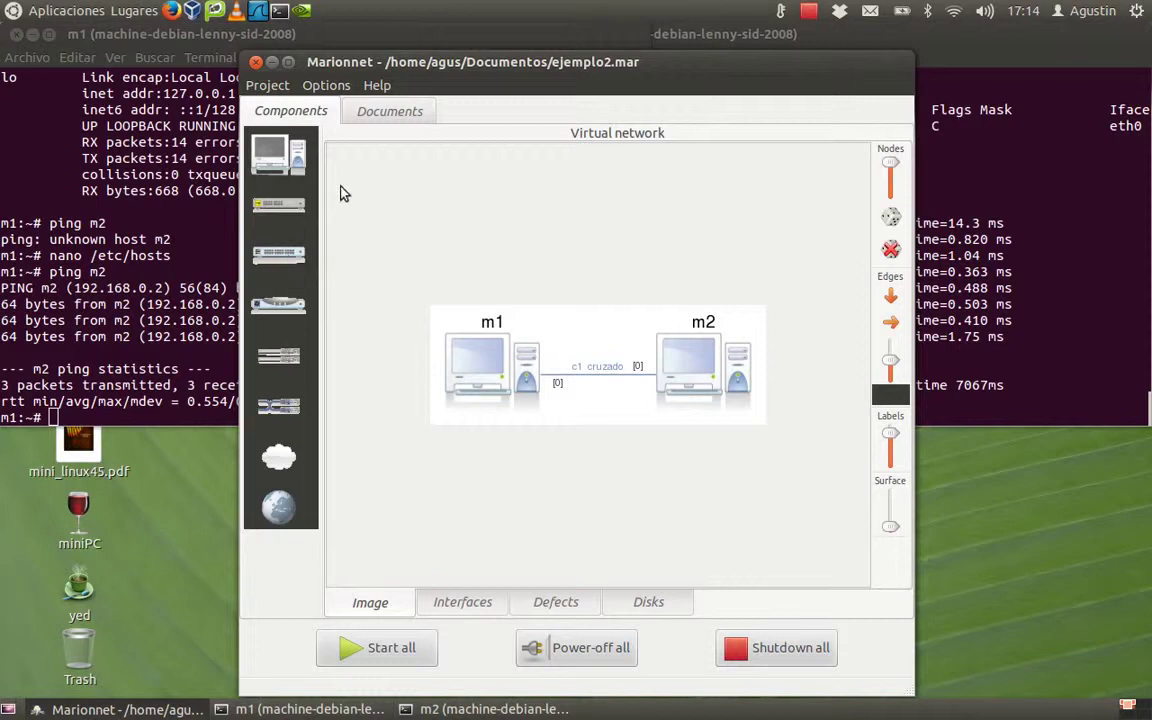
{"action": "left_click", "coordinate": [288, 158]}
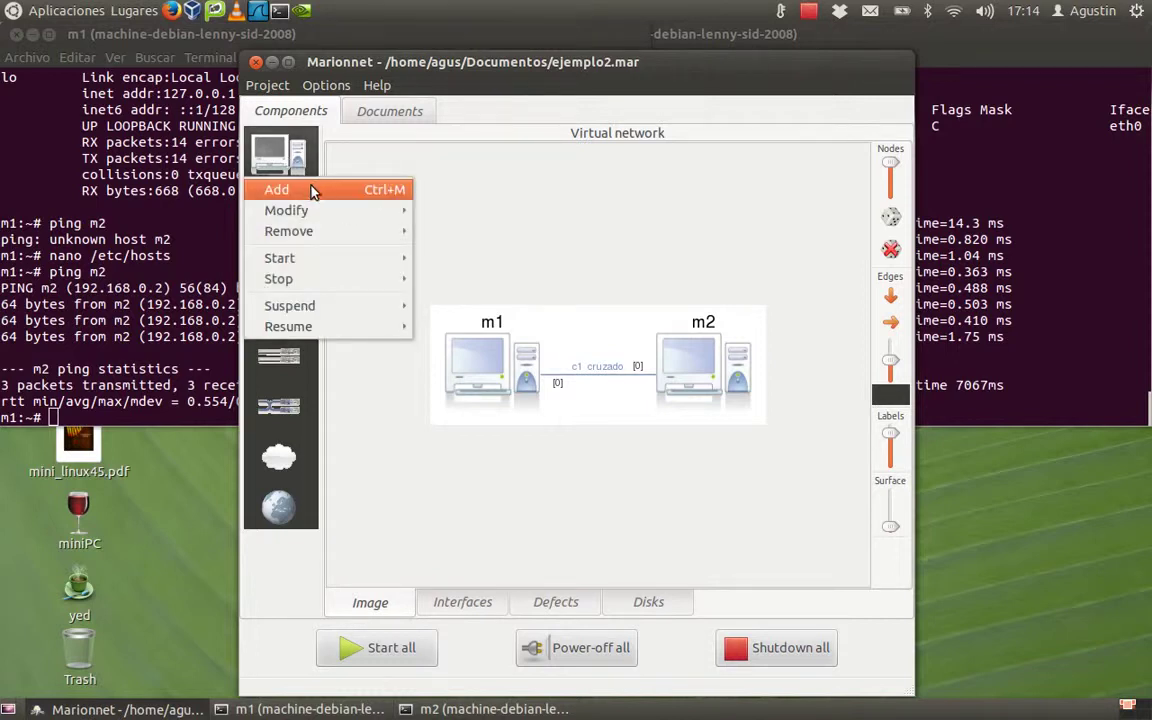
{"action": "left_click", "coordinate": [313, 192]}
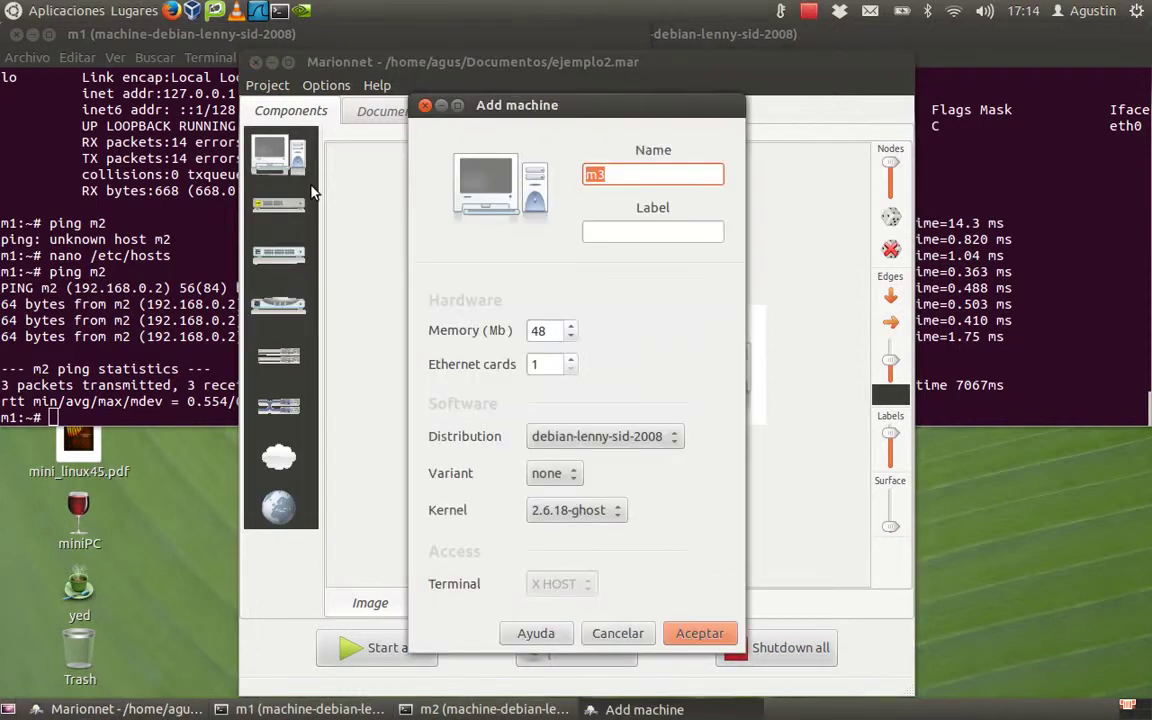
{"action": "left_click", "coordinate": [610, 232]}
{"action": "type", "text": "192.168.0.3"}
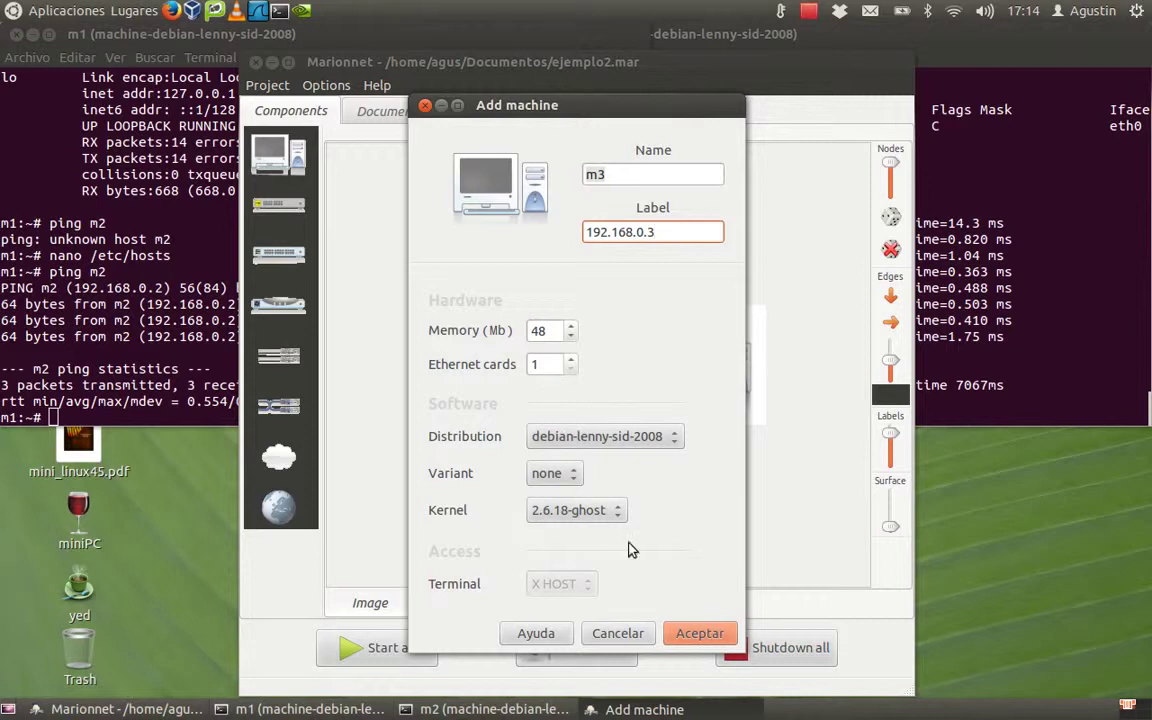
{"action": "left_click", "coordinate": [686, 633]}
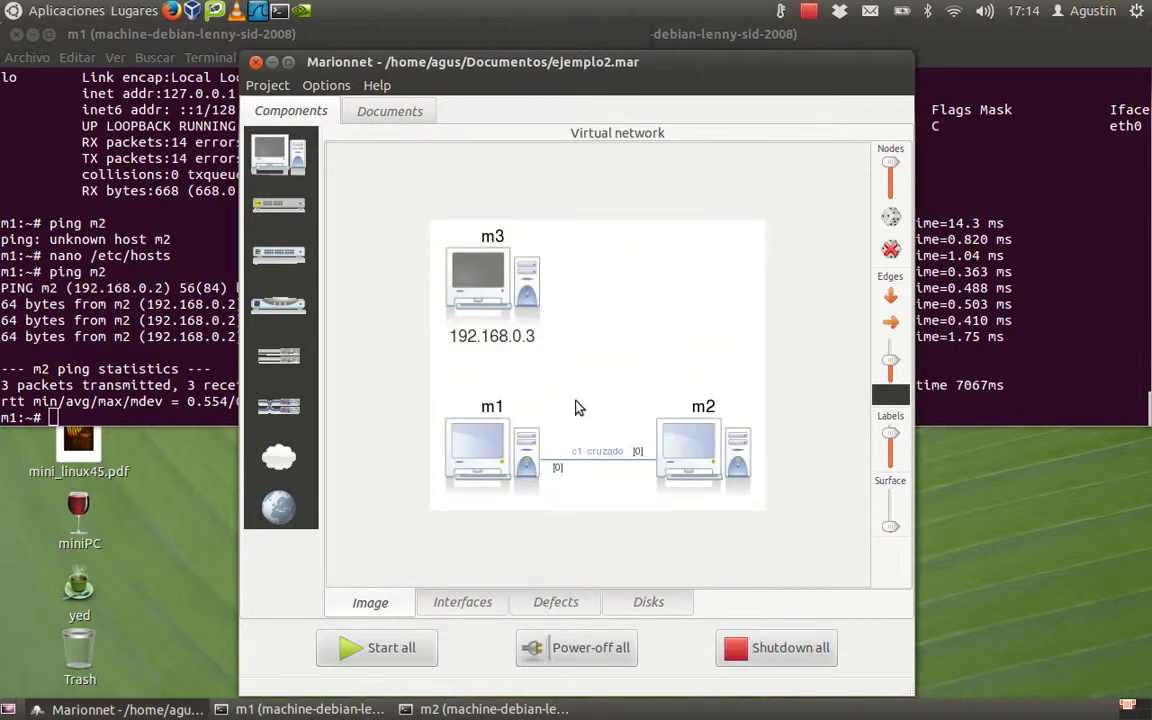
Stop the m2 virtual machine so that its hardware can be modified
{"action": "left_click", "coordinate": [272, 155]}
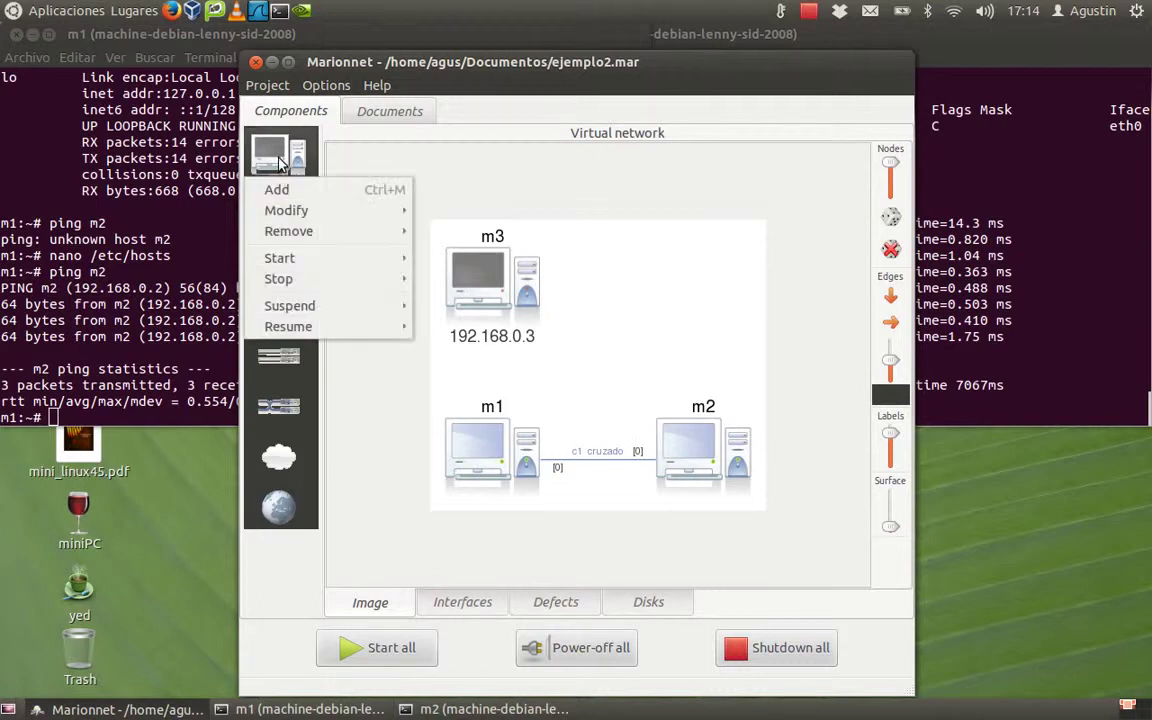
{"action": "mouse_move", "coordinate": [300, 279]}
{"action": "left_click", "coordinate": [445, 301]}
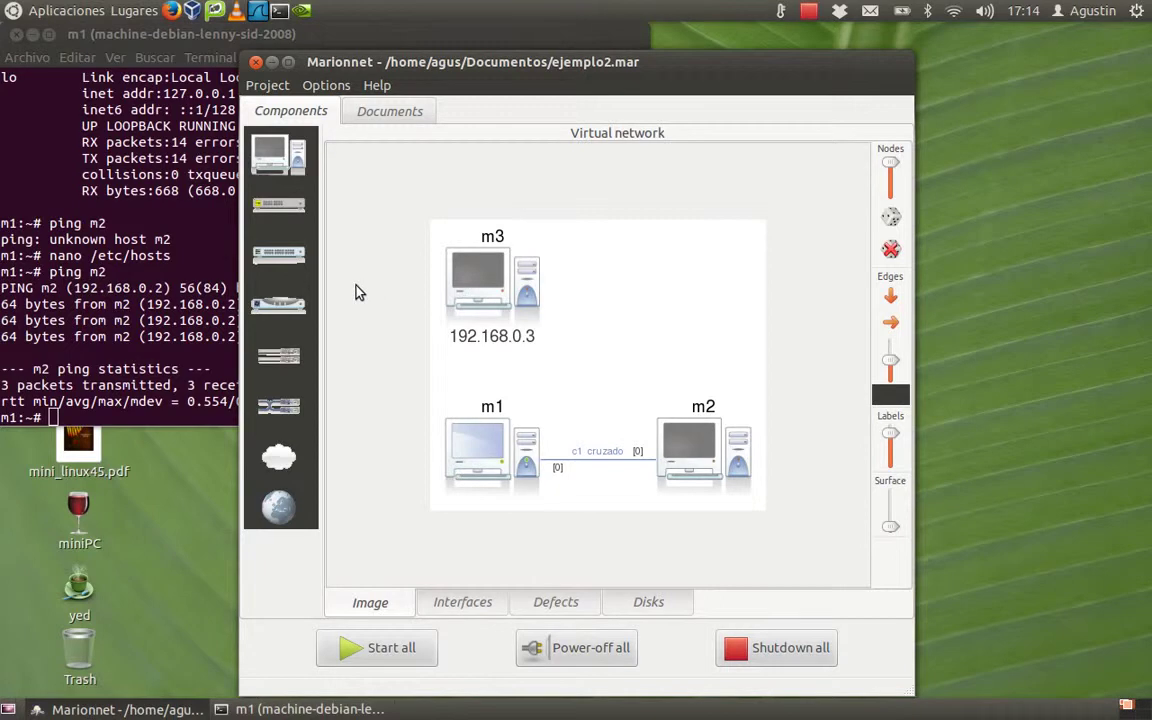
Modify machine m2 to have 2 Ethernet cards
{"action": "left_click", "coordinate": [283, 170]}
{"action": "mouse_move", "coordinate": [290, 210]}
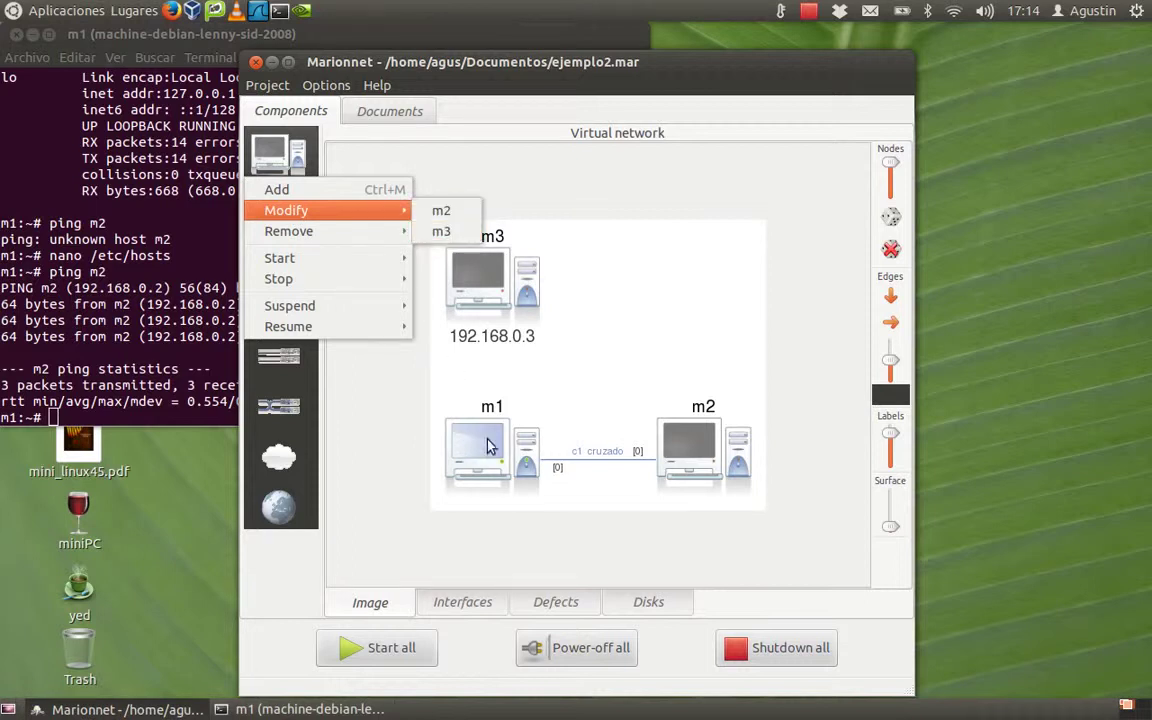
{"action": "left_click", "coordinate": [441, 212]}
{"action": "left_click", "coordinate": [570, 358]}
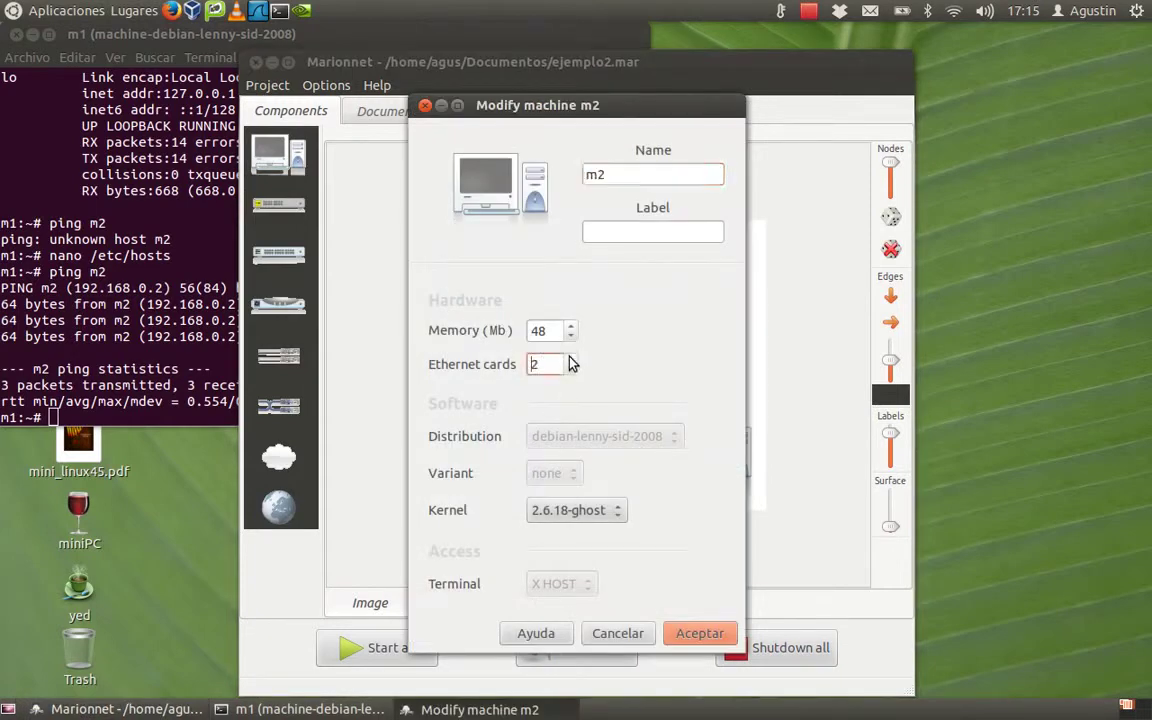
{"action": "left_click", "coordinate": [698, 634]}
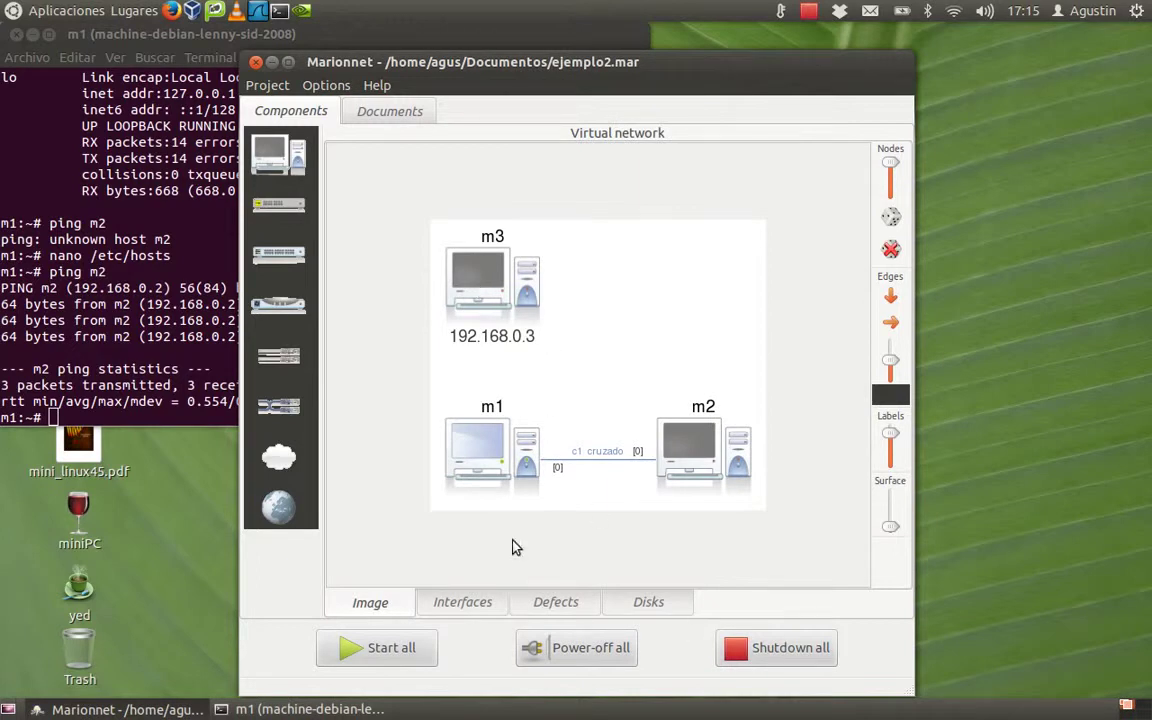
Start all the machines and arrange the m2 and m3 boot terminals so that both can be read
{"action": "left_click", "coordinate": [380, 647]}
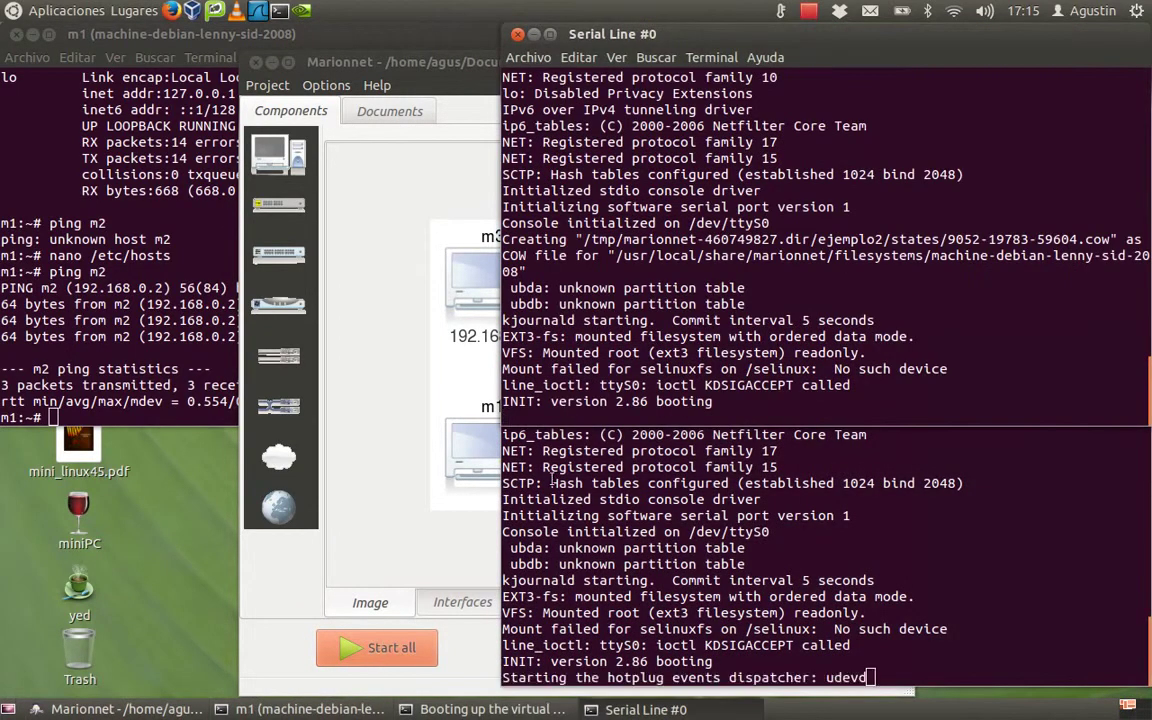
{"action": "left_click_drag", "start_coordinate": [852, 44], "coordinate": [558, 314]}
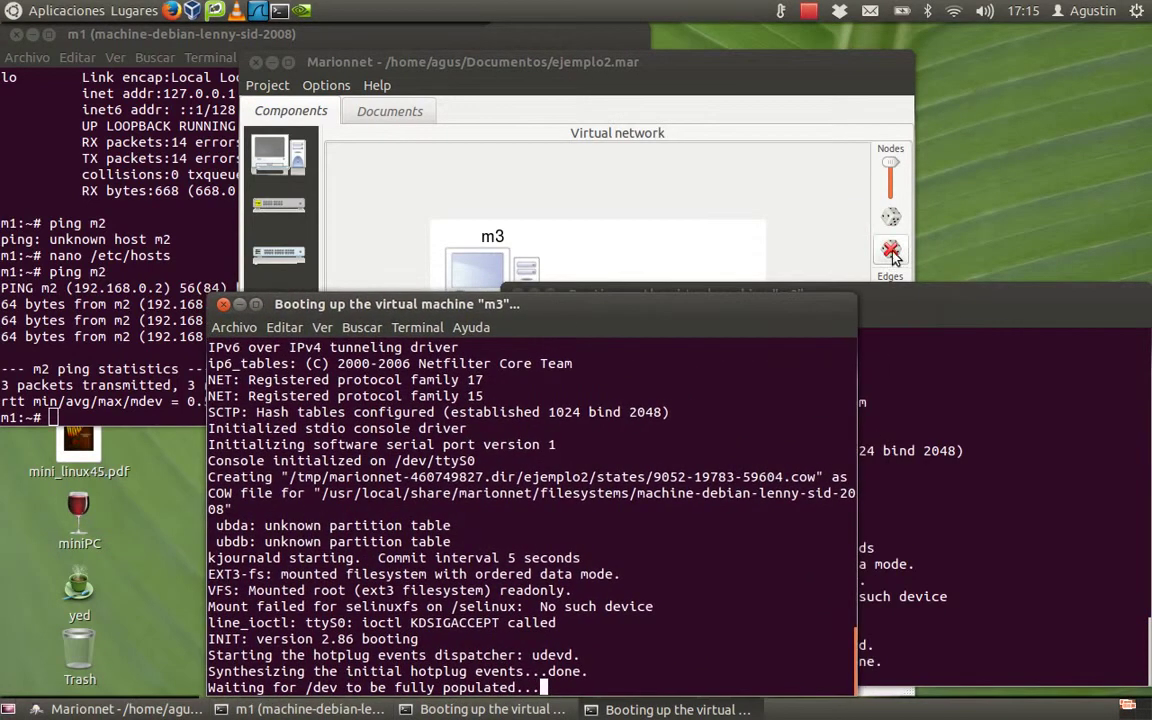
{"action": "left_click_drag", "start_coordinate": [926, 295], "coordinate": [932, 31]}
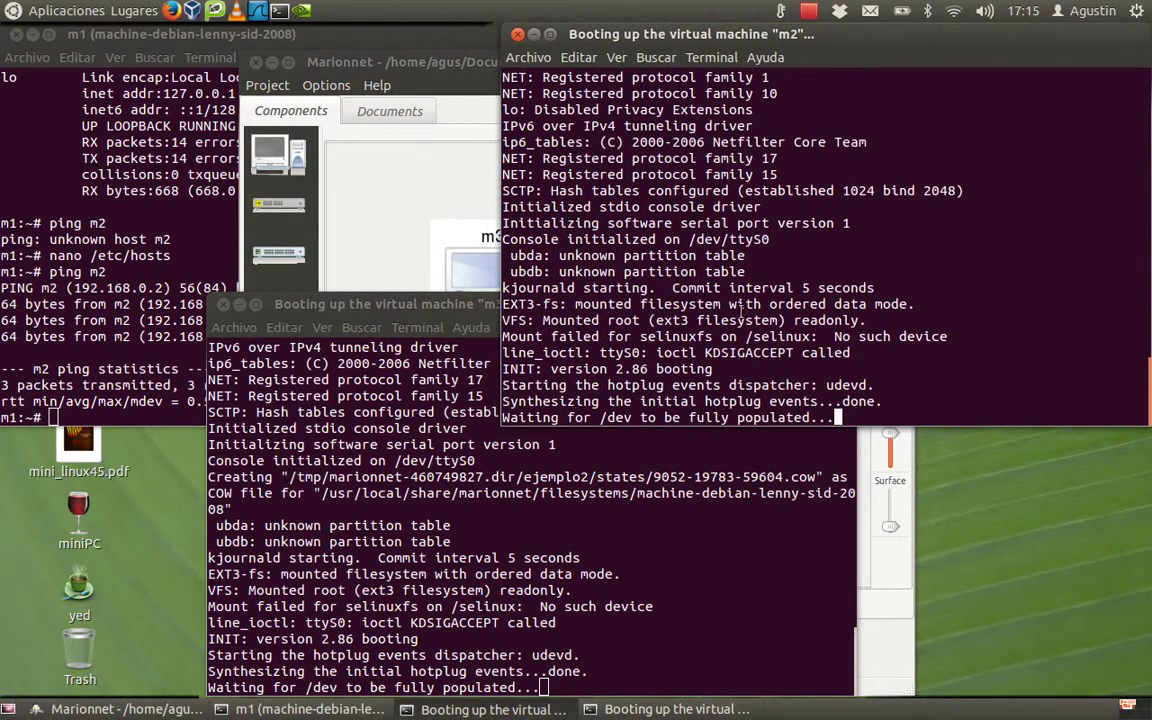
{"action": "left_click", "coordinate": [438, 307]}
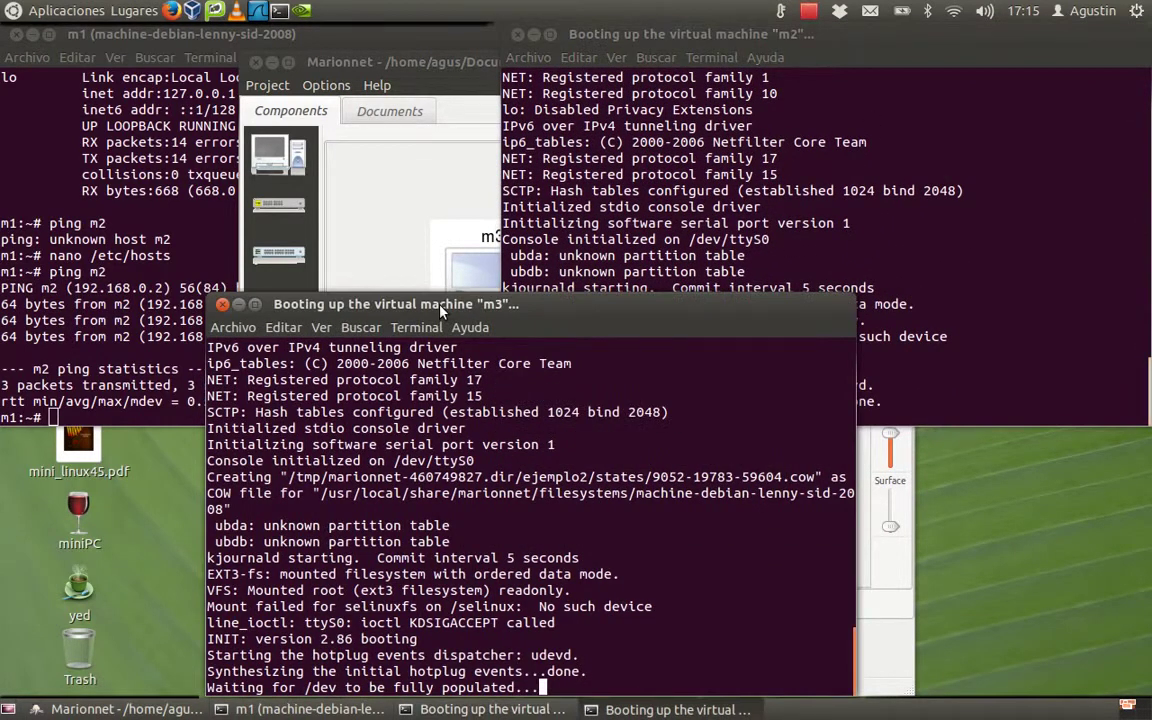
{"action": "left_click", "coordinate": [856, 50]}
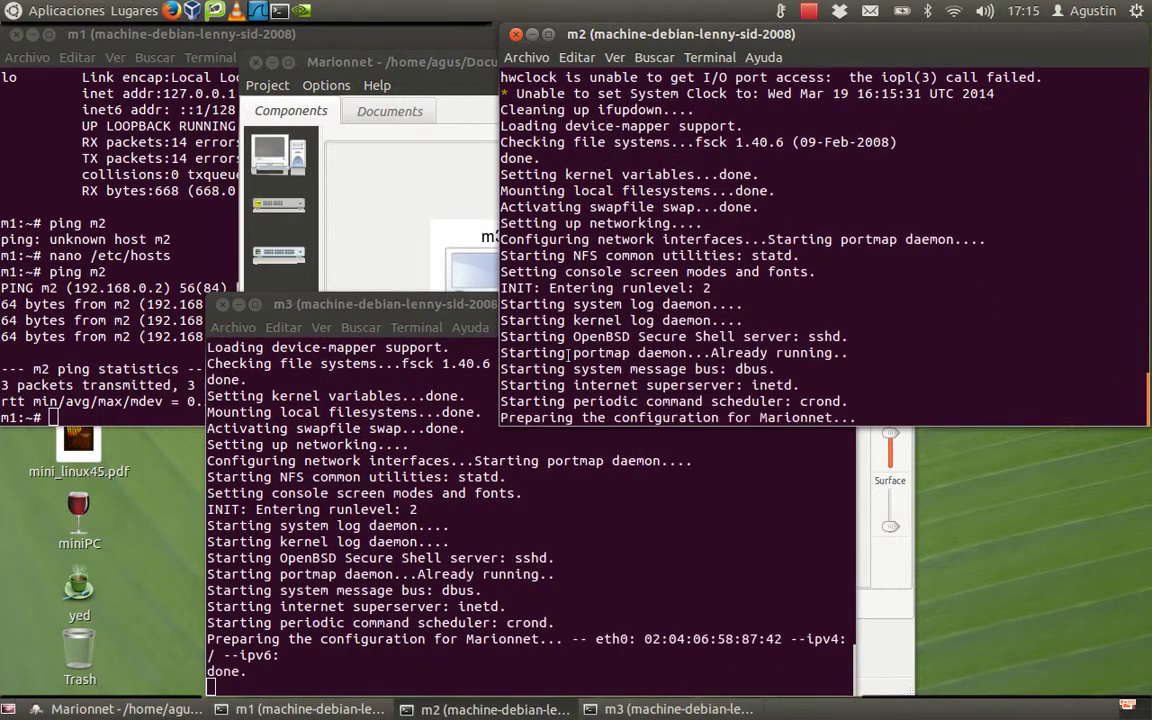
Log in to m3 as root with the account password and clear its terminal
{"action": "left_click", "coordinate": [437, 315]}
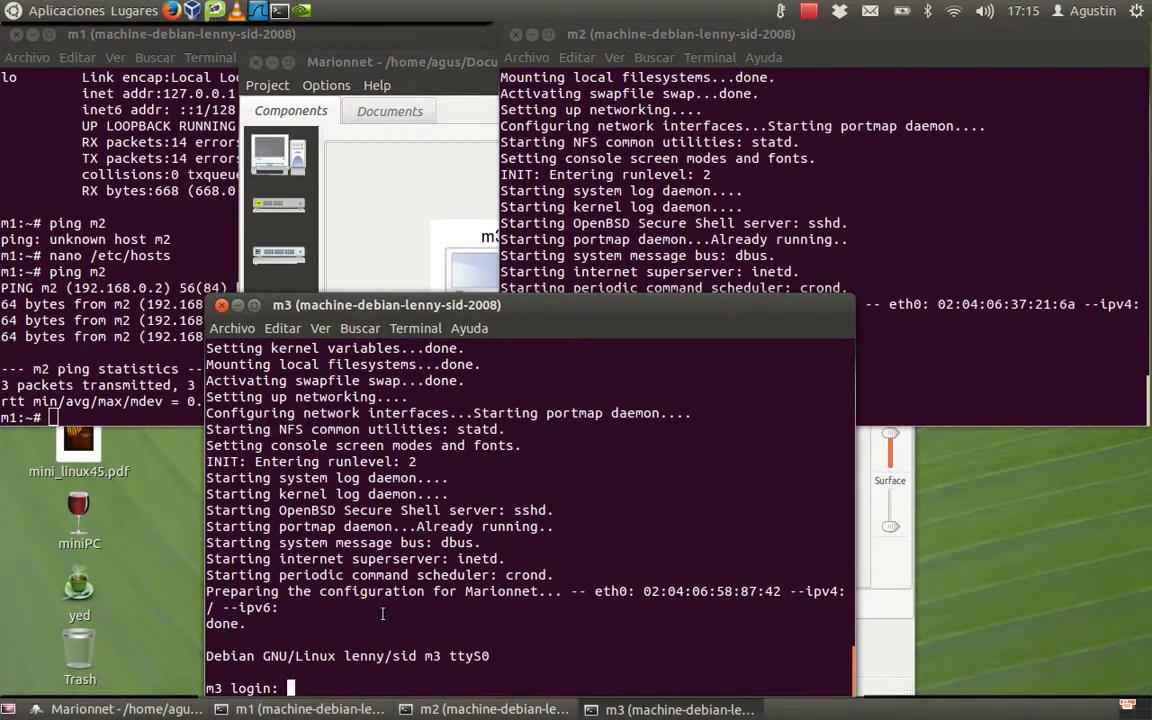
{"action": "type", "text": "roo"}
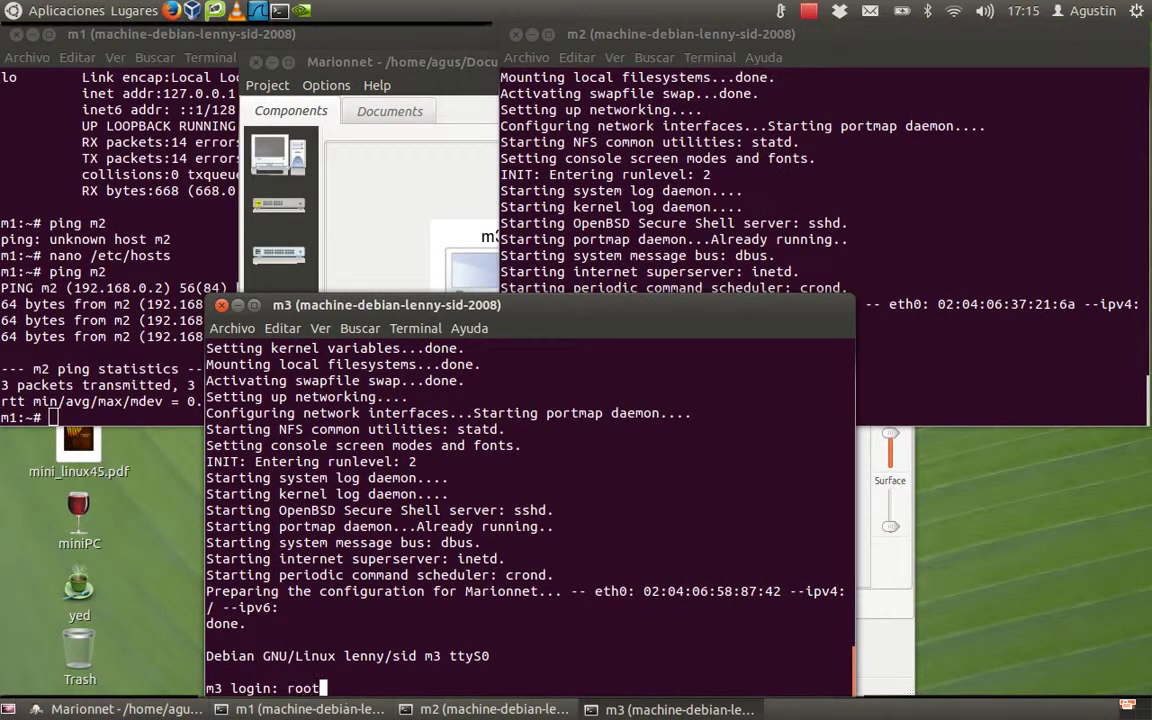
{"action": "type", "text": "t"}
{"action": "key", "text": "Return"}
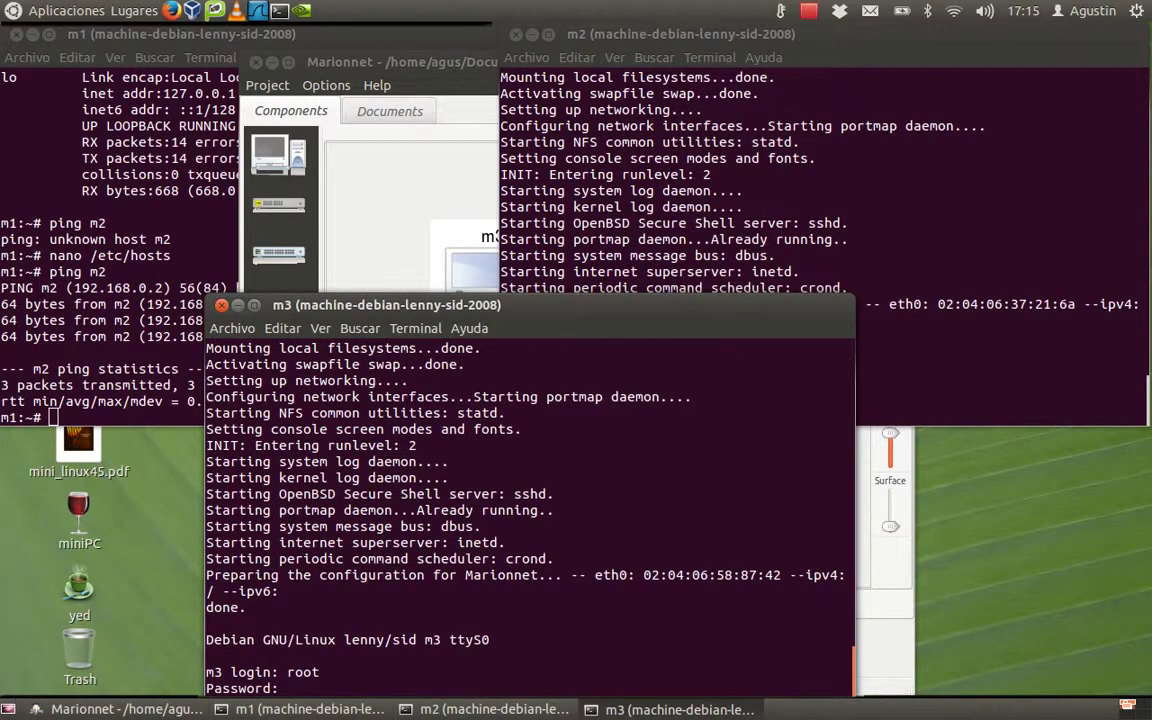
{"action": "key", "text": "Return"}
{"action": "key", "text": "ctrl+l"}
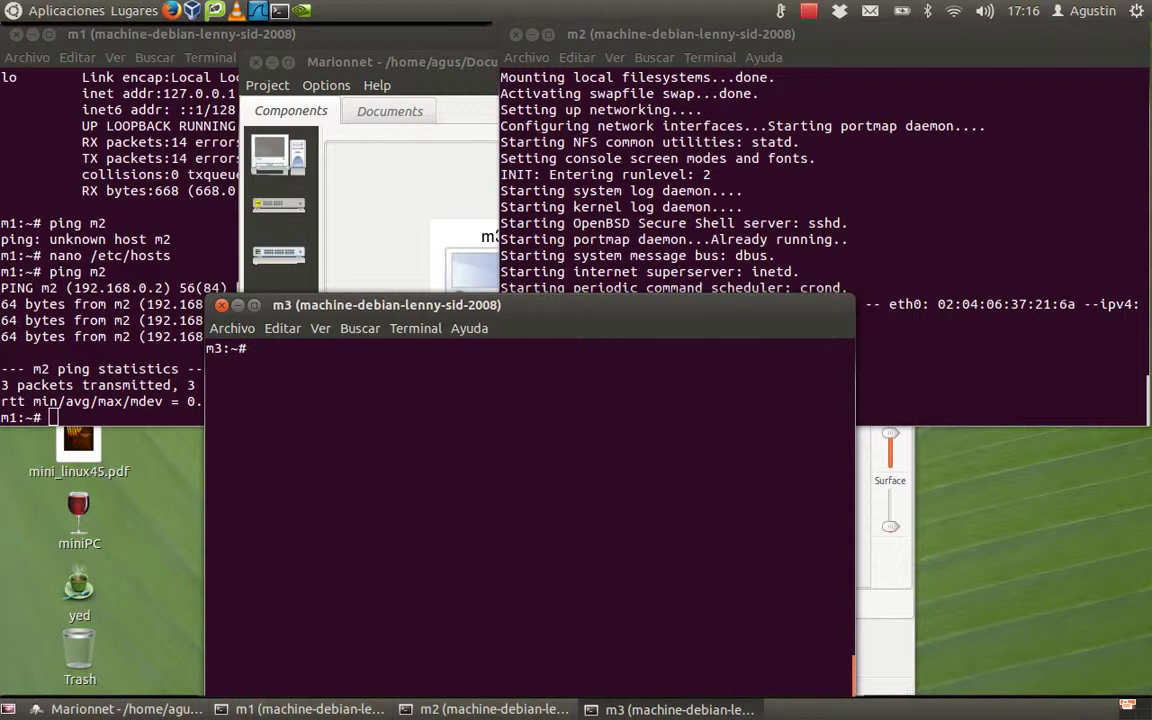
Open /etc/network/interfaces in nano on m3
{"action": "type", "text": "nano /etc/net"}
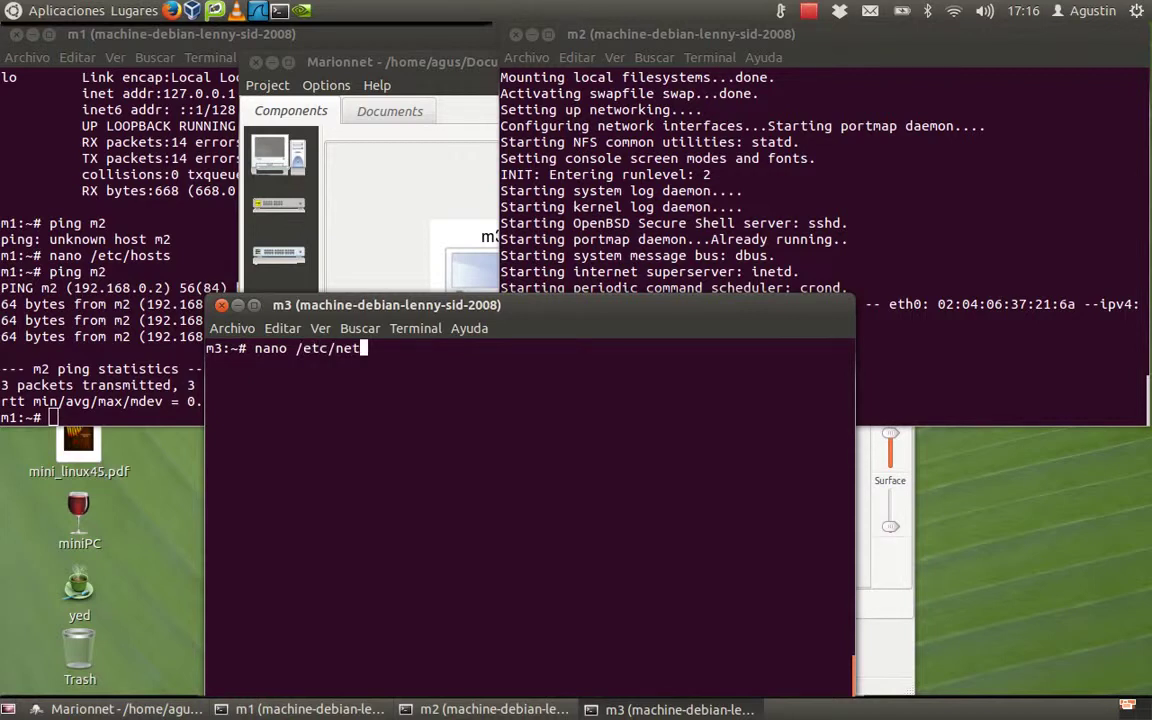
{"action": "type", "text": "work/interfac"}
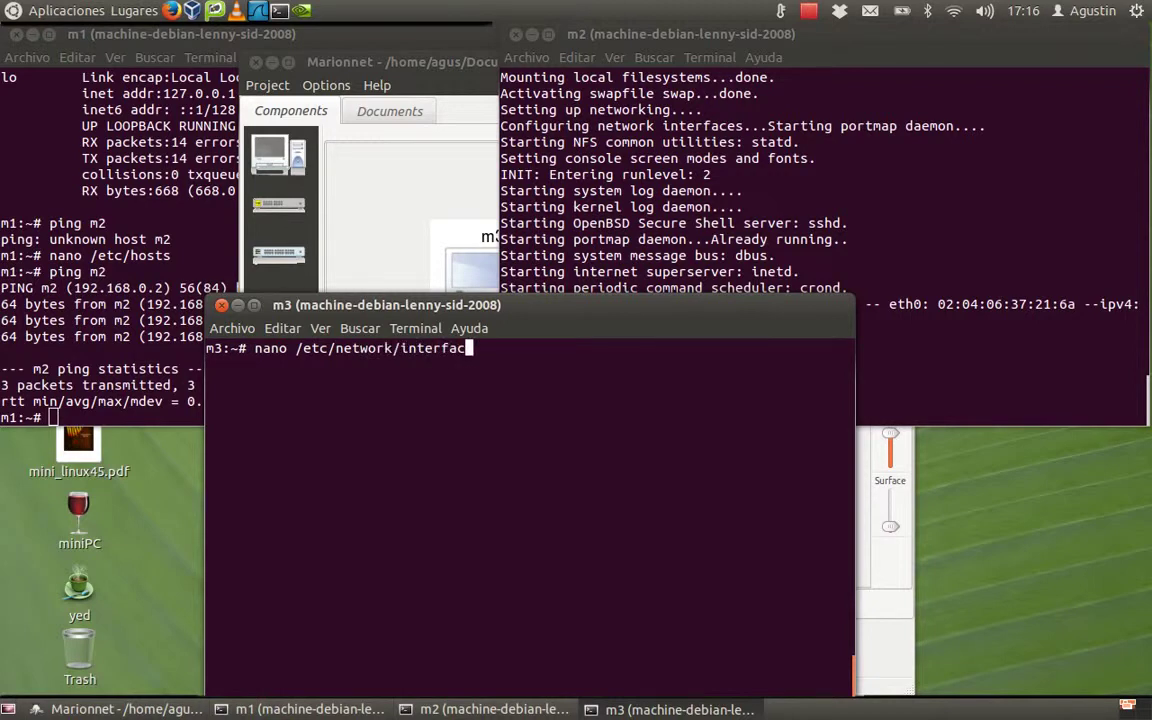
{"action": "type", "text": "es"}
{"action": "key", "text": "Return"}
Uncomment the allow-hotplug eth0 line and the iface eth0 inet line in m3's interfaces file
{"action": "key", "text": "Down"}
{"action": "key", "text": "Down"}
{"action": "key", "text": "Down"}
{"action": "key", "text": "Down"}
{"action": "key", "text": "Down"}
{"action": "key", "text": "Down"}
{"action": "key", "text": "Down"}
{"action": "key", "text": "Down"}
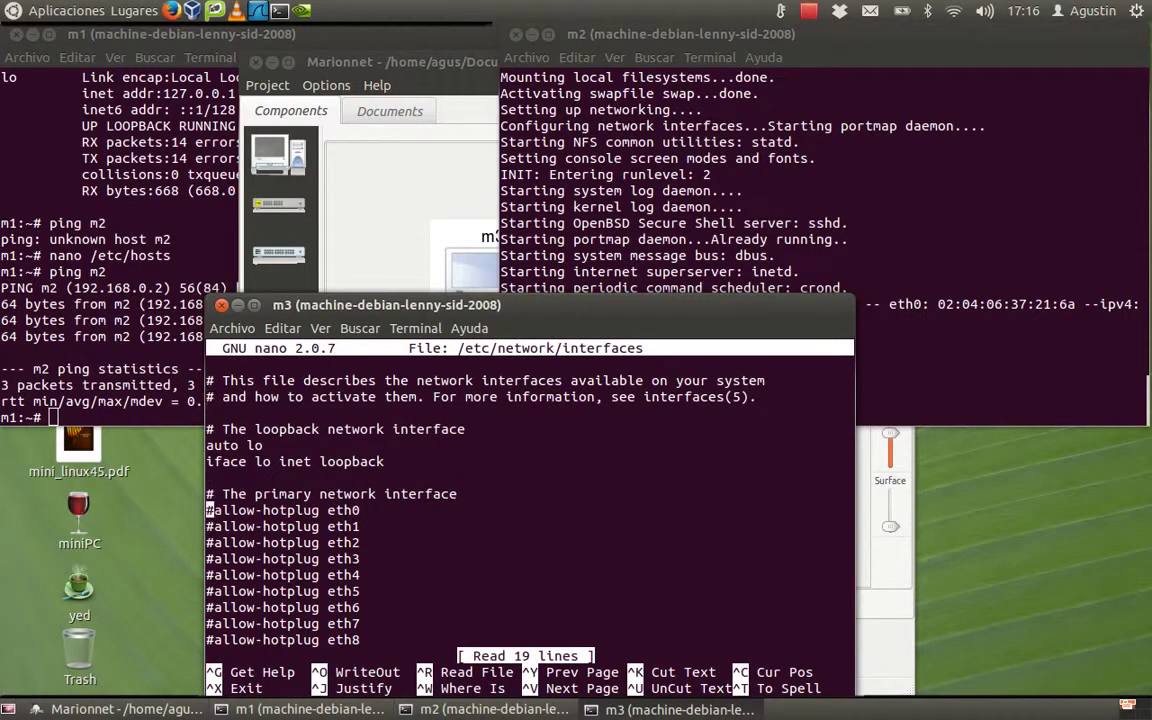
{"action": "key", "text": "Delete"}
{"action": "key", "text": "Down"}
{"action": "key", "text": "Down"}
{"action": "key", "text": "Down"}
{"action": "key", "text": "Down"}
{"action": "key", "text": "Down"}
{"action": "key", "text": "Down"}
{"action": "key", "text": "Down"}
{"action": "key", "text": "Down"}
{"action": "key", "text": "Down"}
{"action": "key", "text": "Down"}
{"action": "key", "text": "Delete"}
Change the iface eth0 inet method from dhcp to static
{"action": "key", "text": "Right"}
{"action": "key", "text": "Right"}
{"action": "key", "text": "Right"}
{"action": "key", "text": "Right"}
{"action": "key", "text": "Right"}
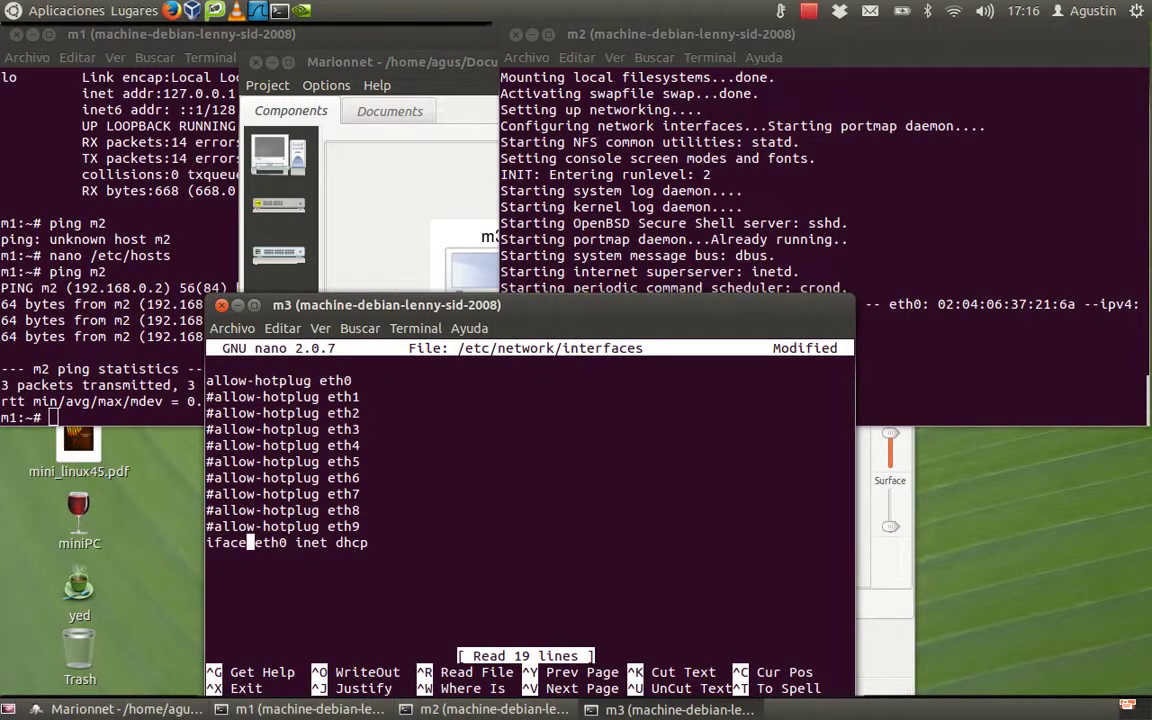
{"action": "key", "text": "Right"}
{"action": "key", "text": "Right"}
{"action": "key", "text": "Right"}
{"action": "key", "text": "Right"}
{"action": "key", "text": "Right"}
{"action": "key", "text": "Right"}
{"action": "key", "text": "Right"}
{"action": "key", "text": "Right"}
{"action": "key", "text": "Right"}
{"action": "key", "text": "Right"}
{"action": "key", "text": "Right"}
{"action": "type", "text": "stat"}
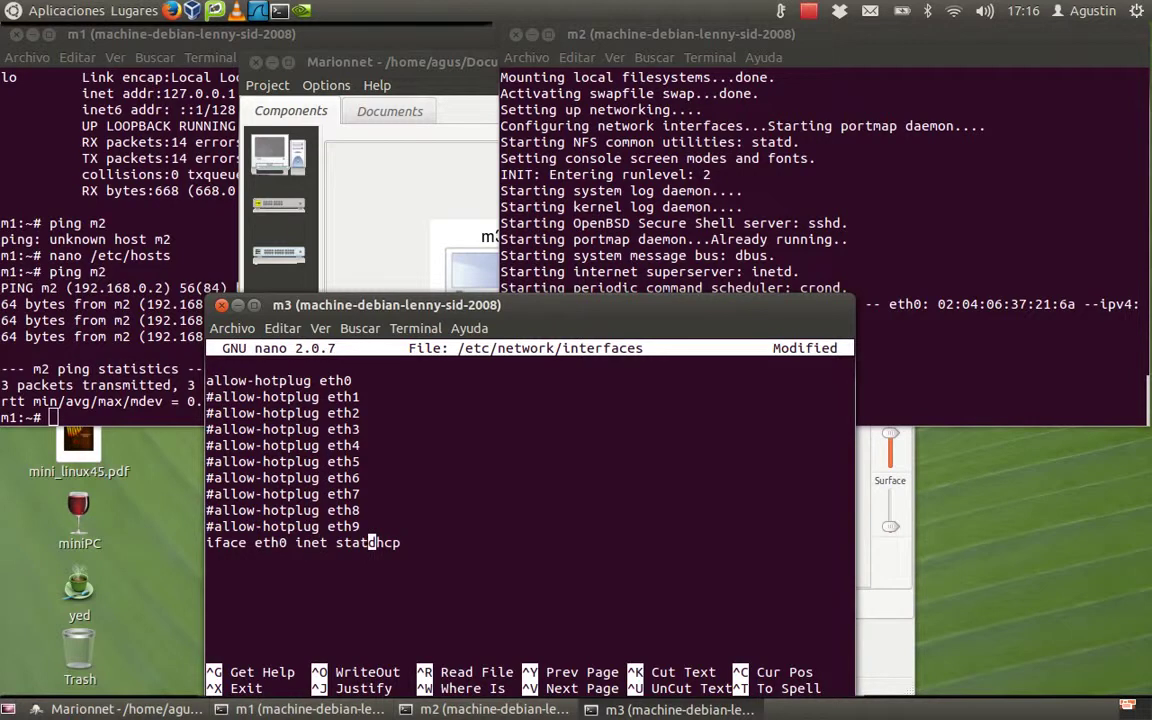
{"action": "type", "text": "ic"}
{"action": "key", "text": "Delete"}
{"action": "key", "text": "Delete"}
{"action": "key", "text": "Delete"}
{"action": "key", "text": "Delete"}
Add an indented address line below iface eth0 inet static, with the IP address beginning 192.168
{"action": "key", "text": "Down"}
{"action": "type", "text": "address"}
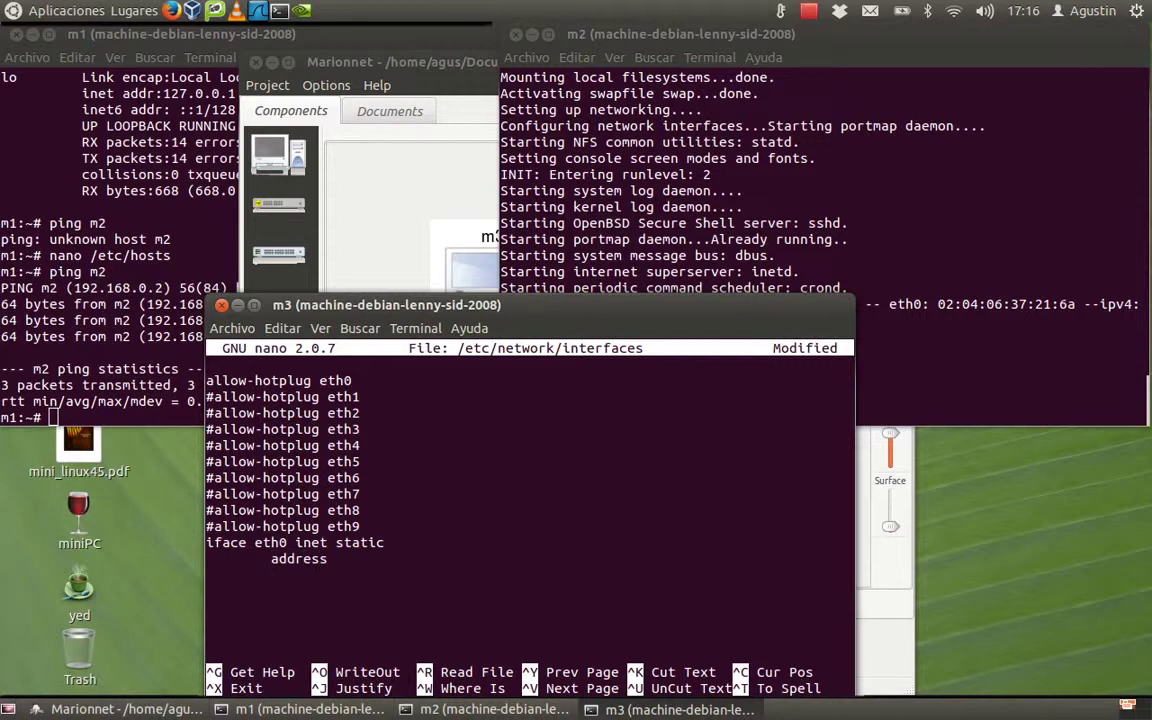
{"action": "type", "text": " 192.168."}
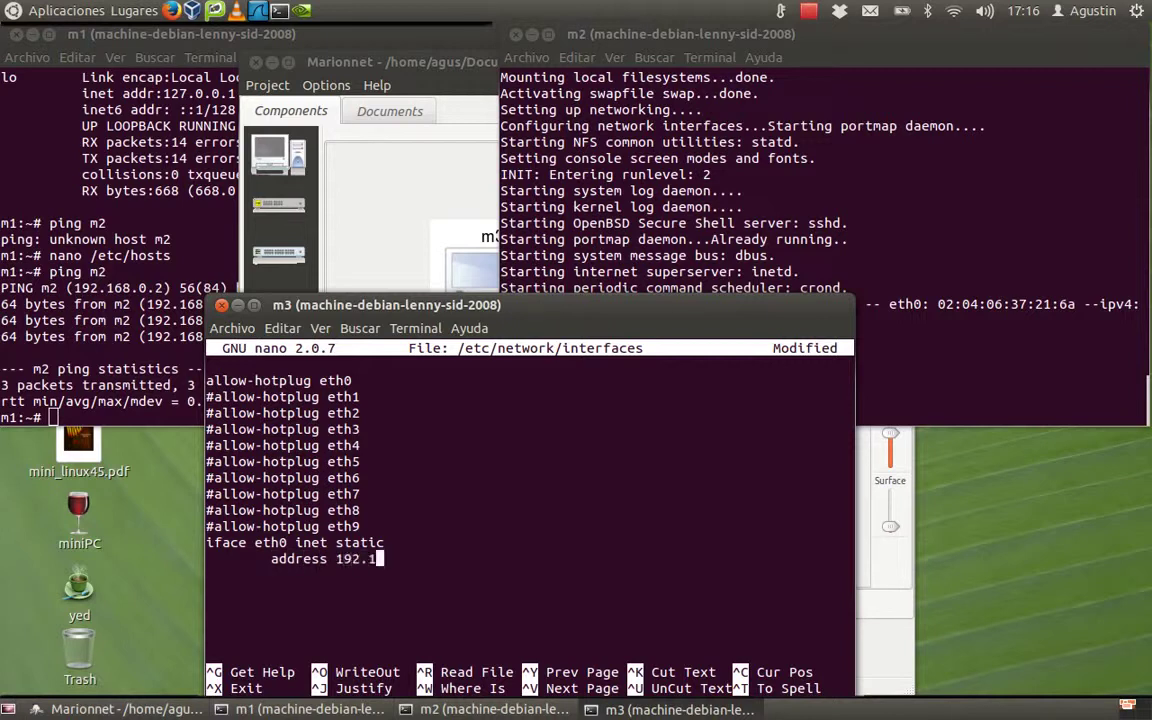